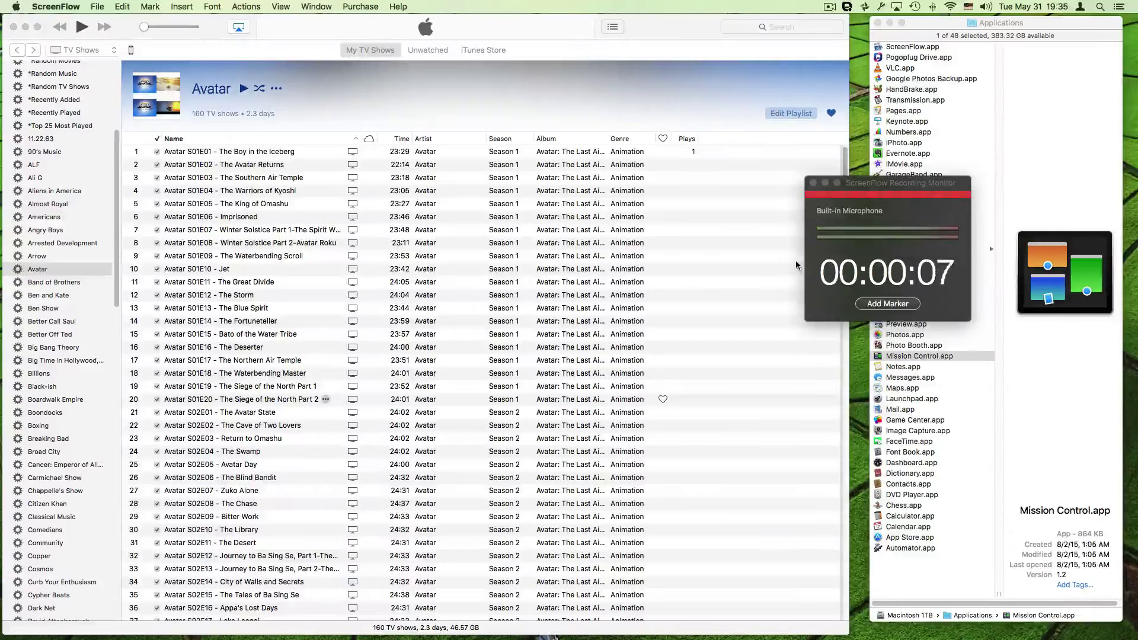
Look through the Avatar playlist's episode list from the first entry to the last and back
{"action": "key", "text": "super+Tab"}
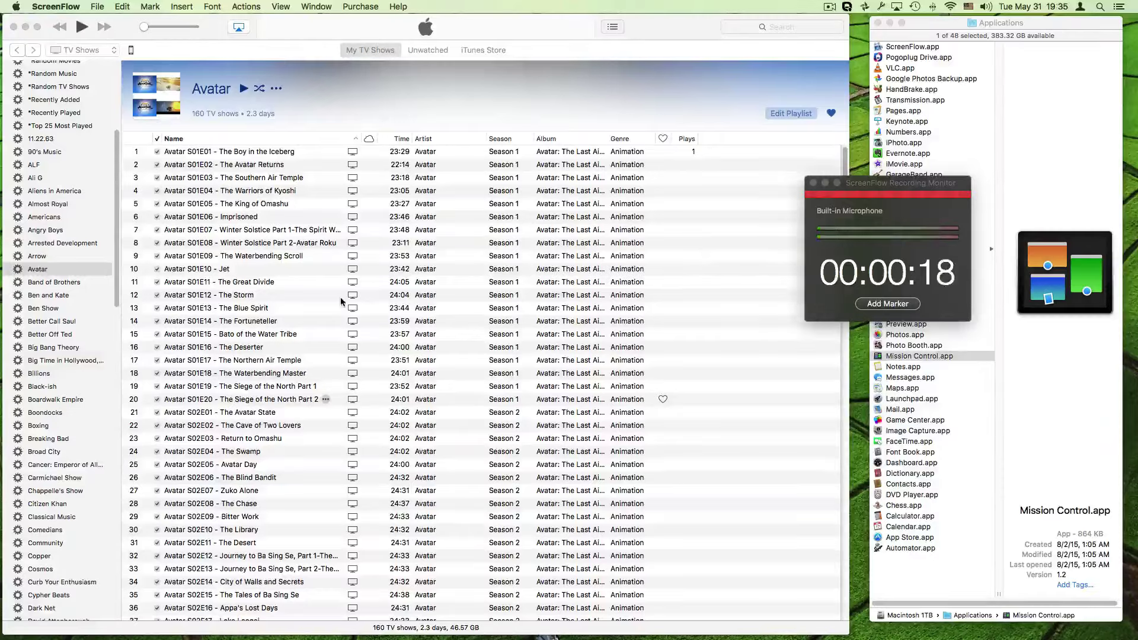
{"action": "scroll", "coordinate": [341, 298], "scroll_direction": "down", "scroll_amount": 15}
{"action": "scroll", "coordinate": [340, 296], "scroll_direction": "up", "scroll_amount": 15}
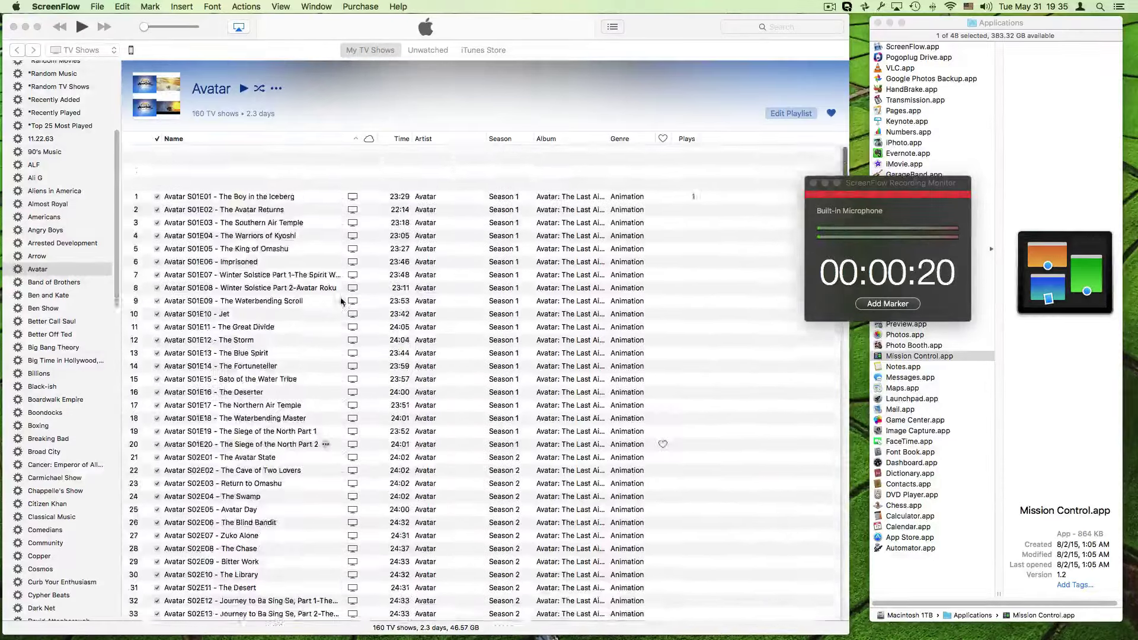
{"action": "scroll", "coordinate": [341, 297], "scroll_direction": "down", "scroll_amount": 15}
{"action": "scroll", "coordinate": [341, 299], "scroll_direction": "up", "scroll_amount": 15}
{"action": "scroll", "coordinate": [340, 301], "scroll_direction": "down", "scroll_amount": 15}
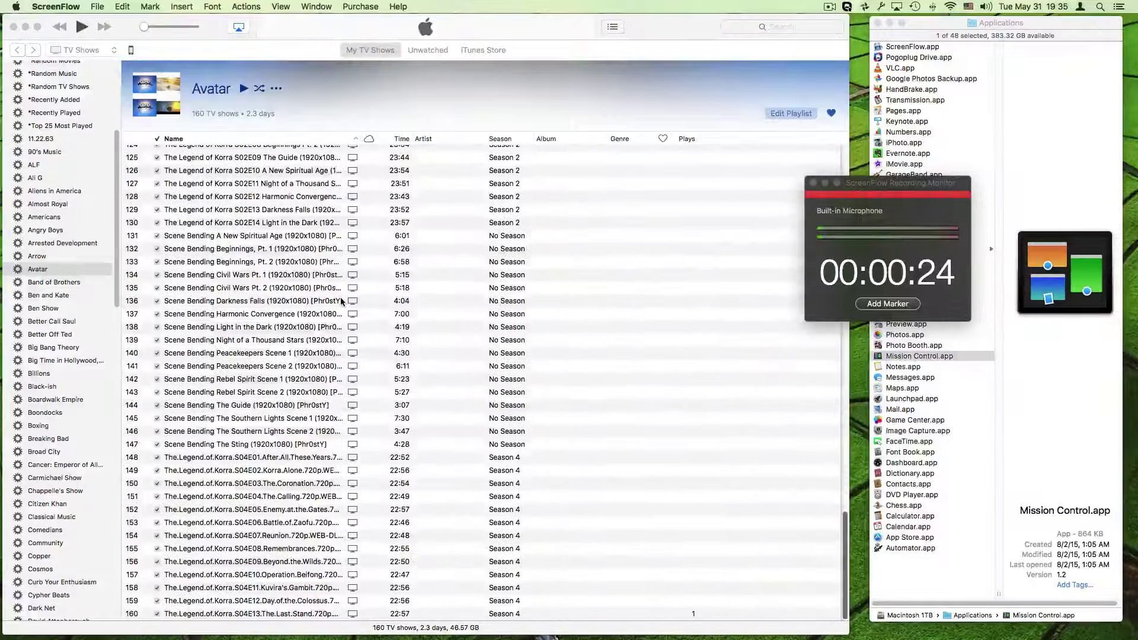
{"action": "scroll", "coordinate": [341, 301], "scroll_direction": "up", "scroll_amount": 10}
{"action": "scroll", "coordinate": [341, 301], "scroll_direction": "up", "scroll_amount": 5}
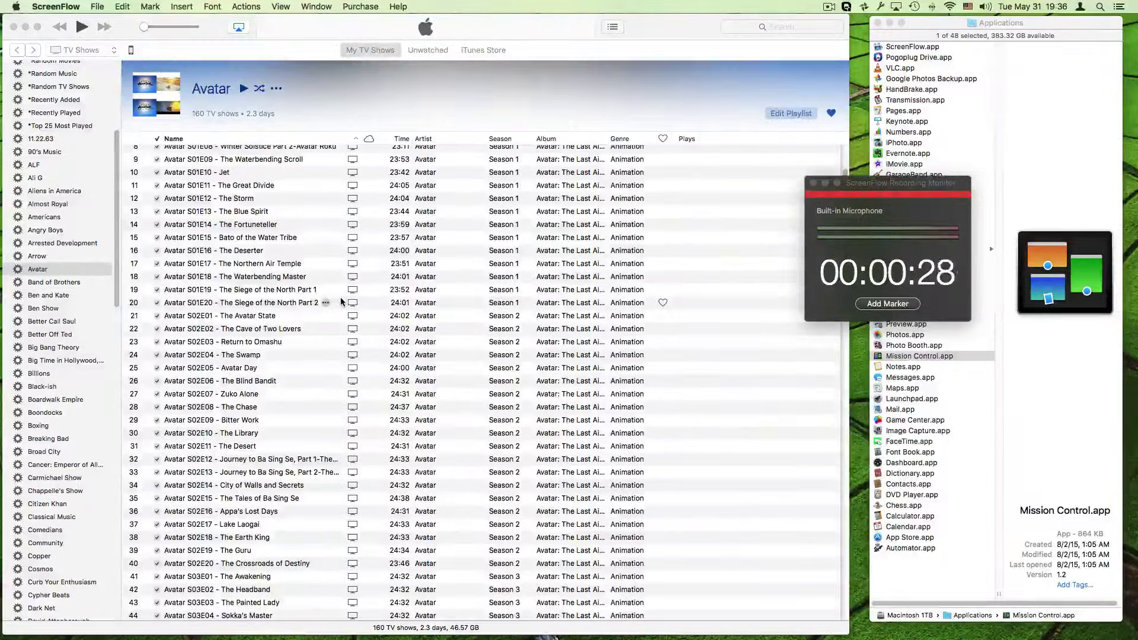
{"action": "scroll", "coordinate": [340, 297], "scroll_direction": "up", "scroll_amount": 3}
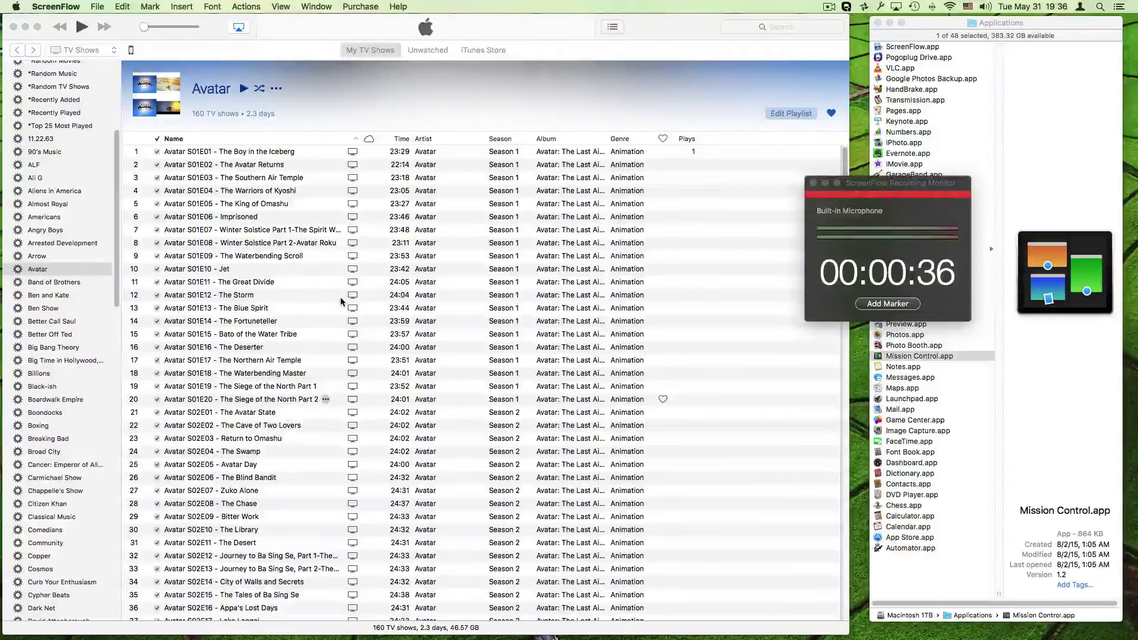
Select the continuous range of Avatar episodes from S01E02 to S01E19, and replace that selection with S02E01 alone
{"action": "left_click", "coordinate": [252, 169]}
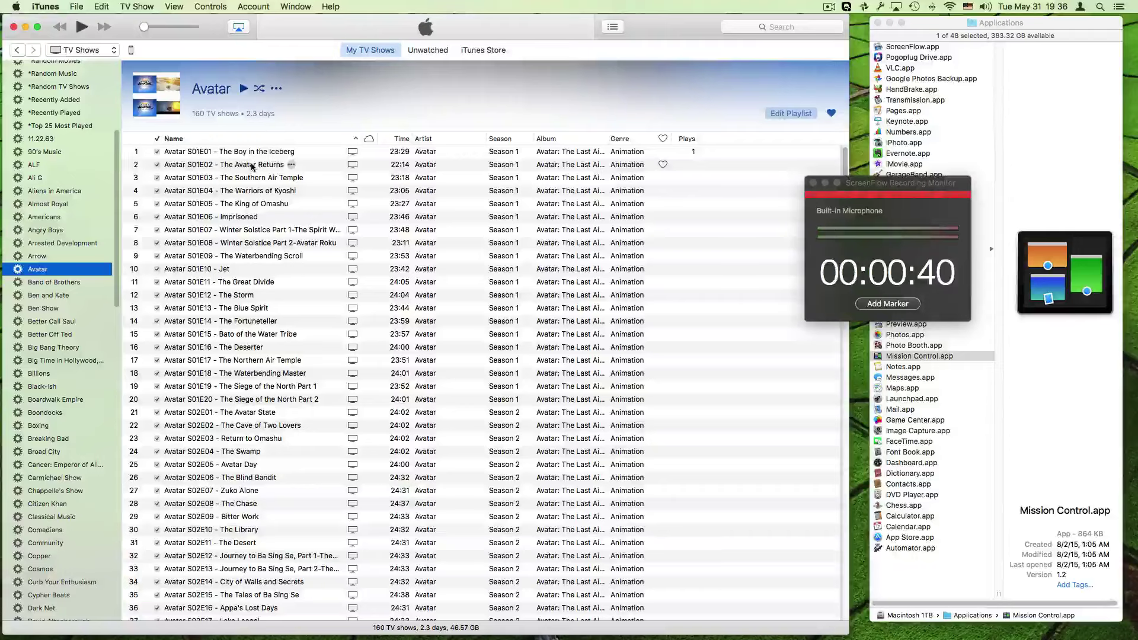
{"action": "left_click", "coordinate": [253, 166]}
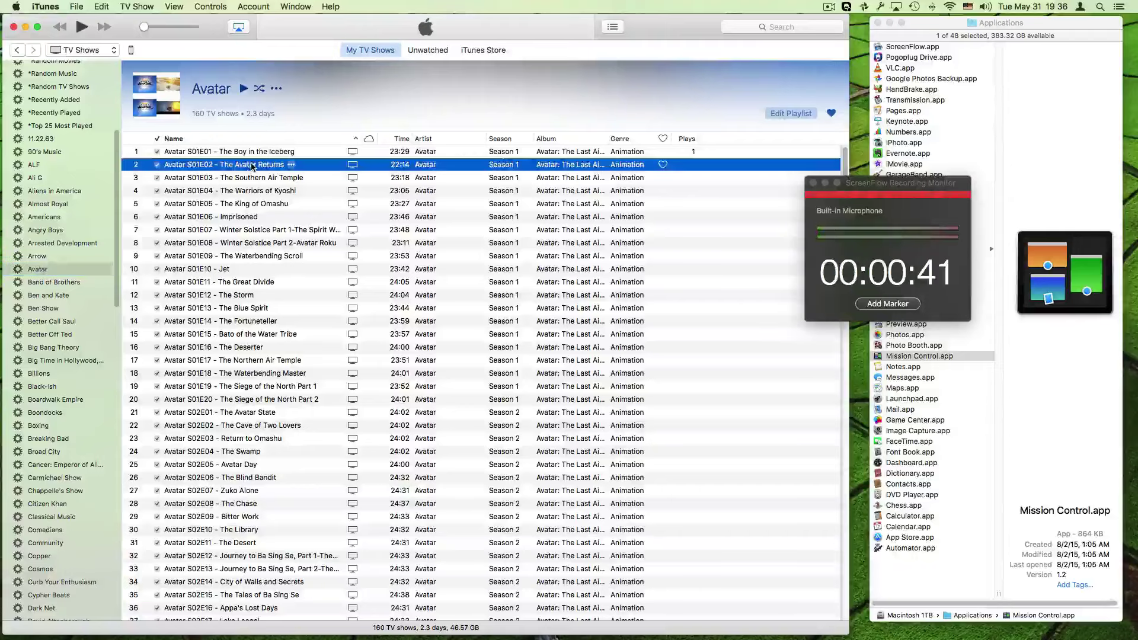
{"action": "left_click", "coordinate": [261, 386], "text": "shift"}
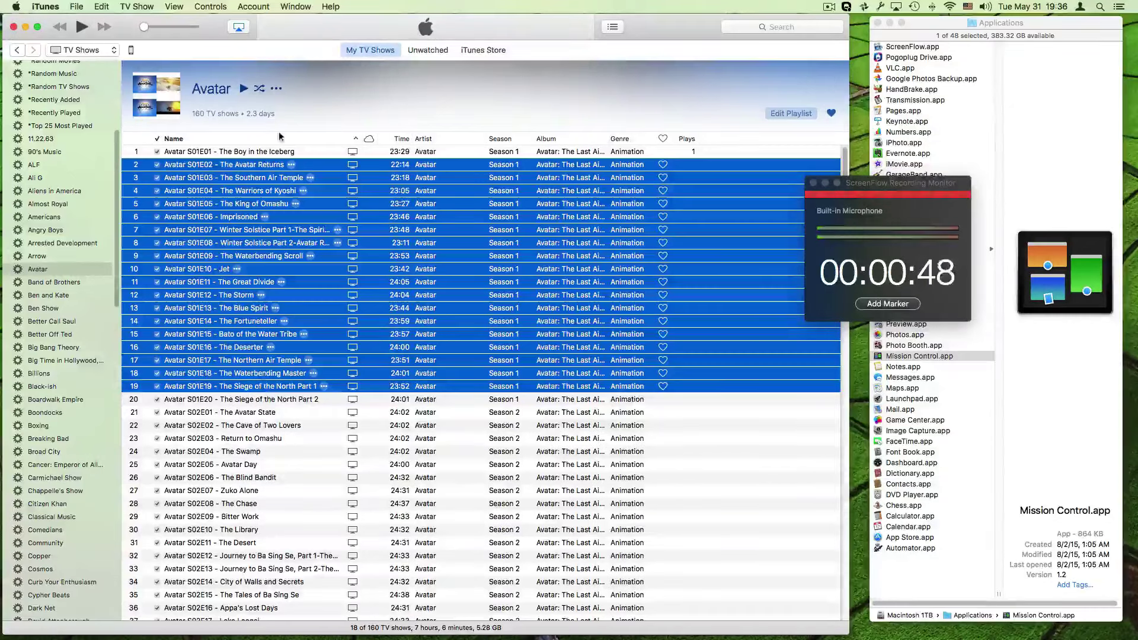
{"action": "left_click", "coordinate": [330, 413]}
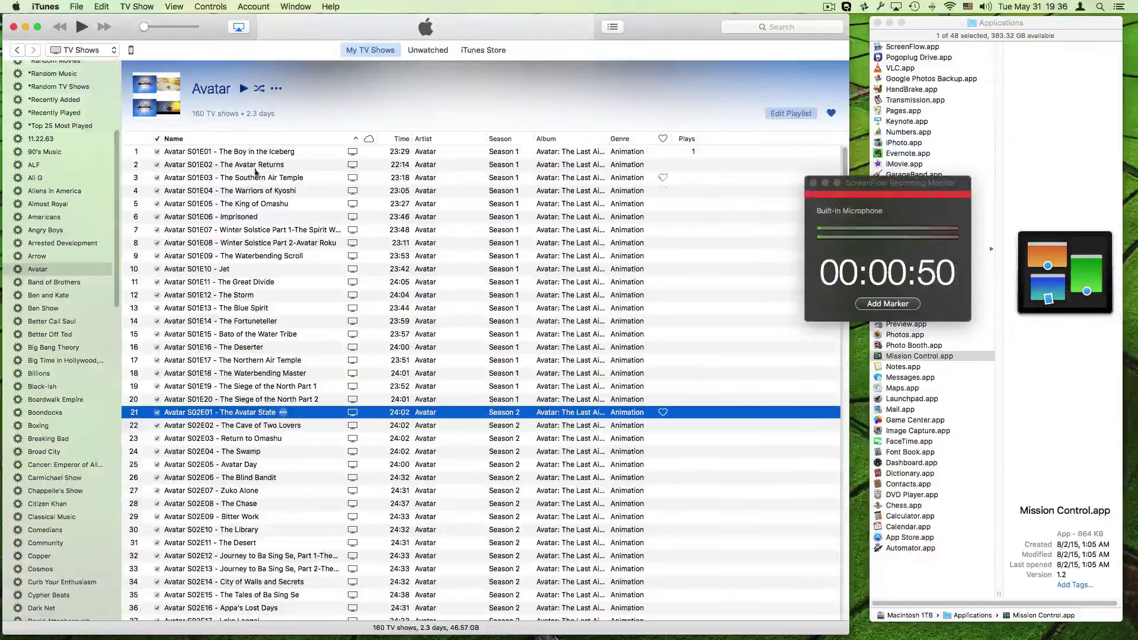
Select the range S01E02 through S02E12 and exclude S01E04, S01E11, S01E19, S02E05 and S02E11 from it
{"action": "left_click", "coordinate": [255, 167]}
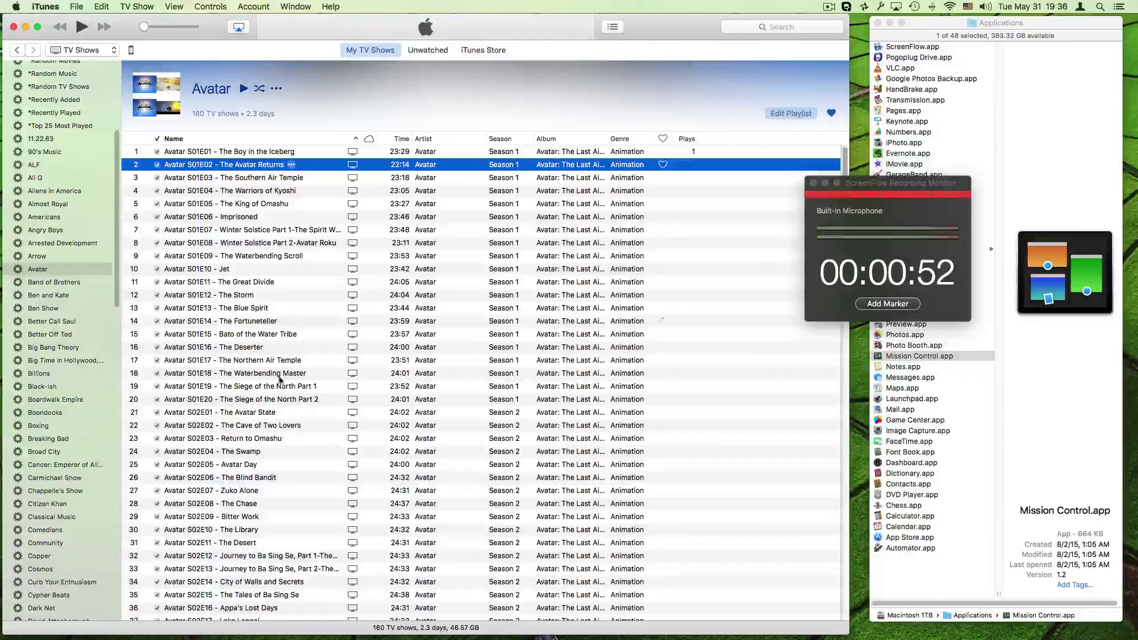
{"action": "left_click", "coordinate": [266, 557], "text": "shift"}
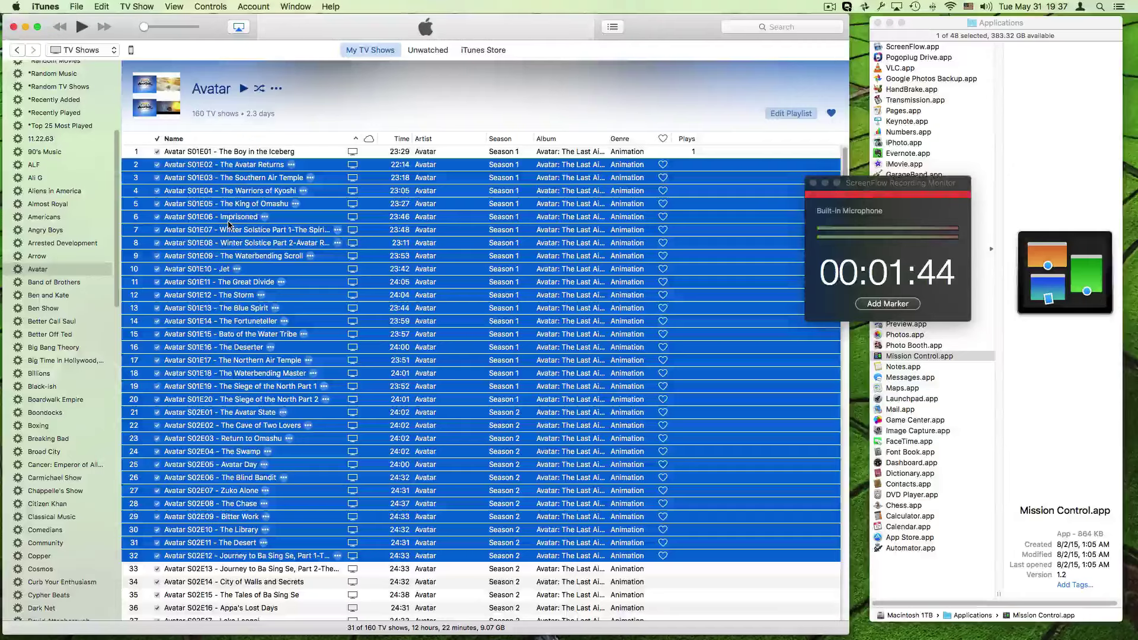
{"action": "left_click", "coordinate": [217, 192], "text": "super"}
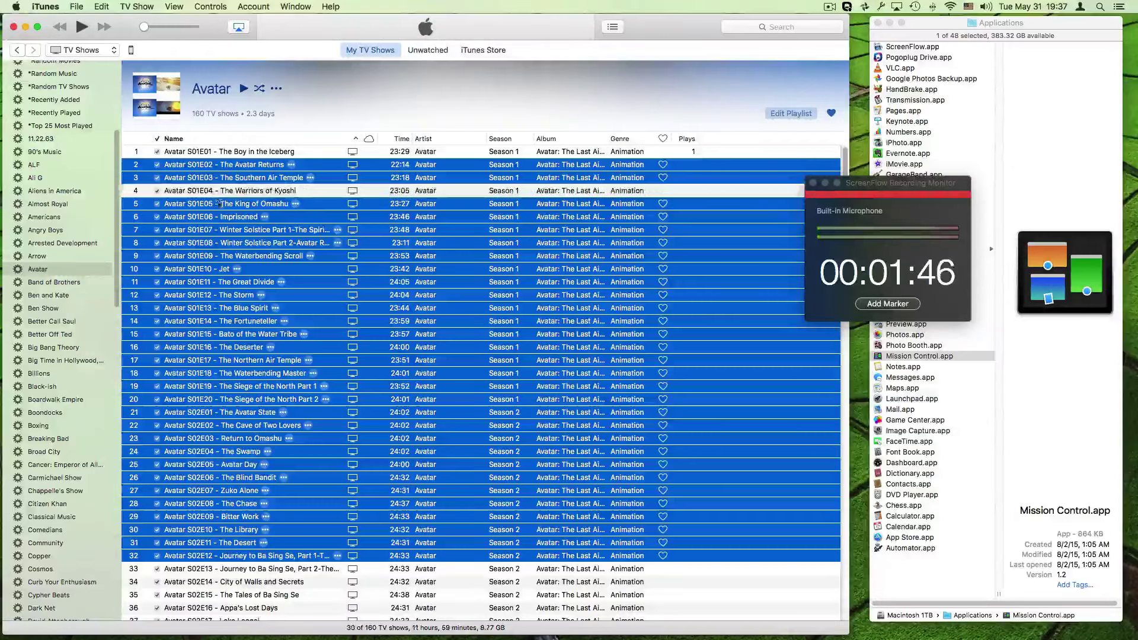
{"action": "left_click", "coordinate": [230, 282], "text": "super"}
{"action": "left_click", "coordinate": [236, 389], "text": "super"}
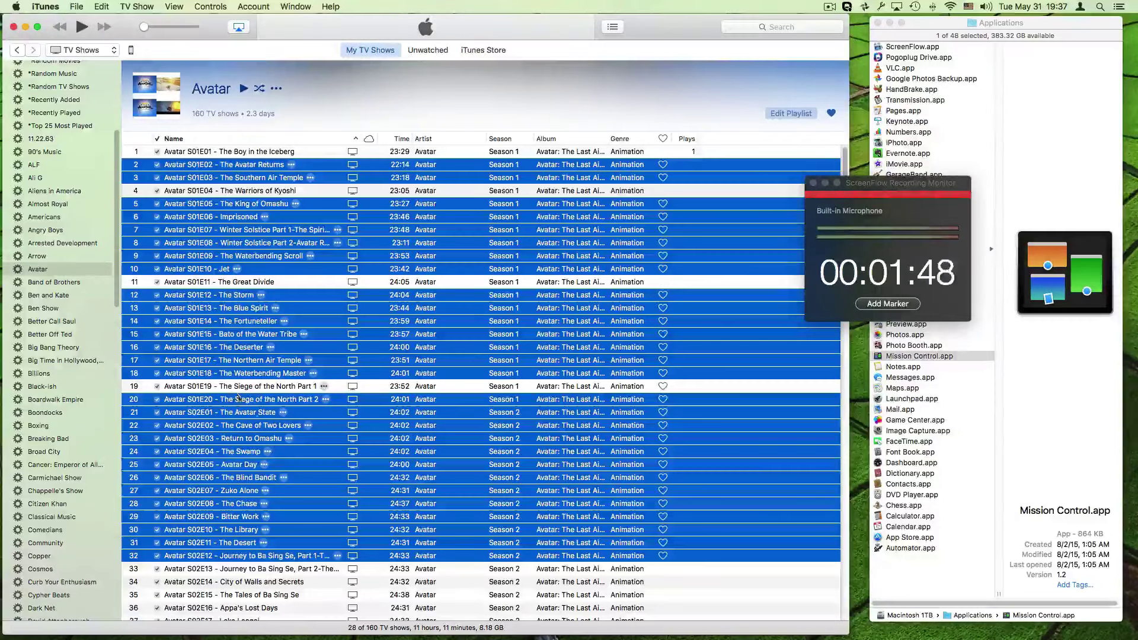
{"action": "left_click", "coordinate": [275, 468], "text": "super"}
{"action": "left_click", "coordinate": [239, 543], "text": "super"}
{"action": "scroll", "coordinate": [239, 542], "scroll_direction": "down", "scroll_amount": 3}
{"action": "scroll", "coordinate": [240, 542], "scroll_direction": "down", "scroll_amount": 5}
{"action": "scroll", "coordinate": [234, 433], "scroll_direction": "up", "scroll_amount": 10}
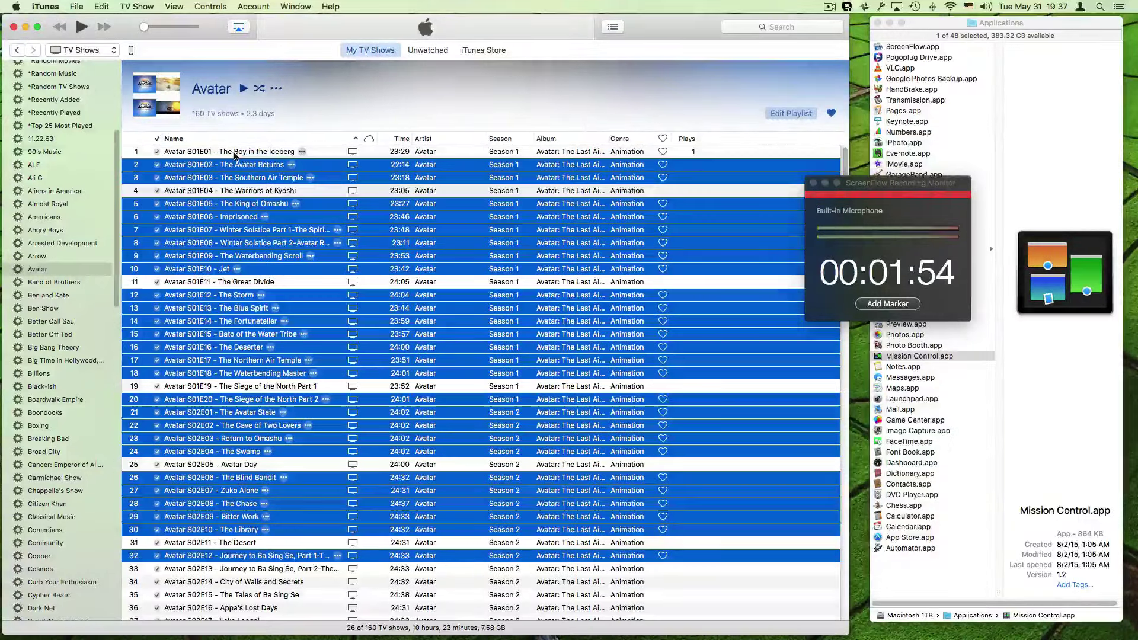
Select only the non-adjacent episodes S01E01, S01E03 and S01E06 together
{"action": "left_click", "coordinate": [235, 154]}
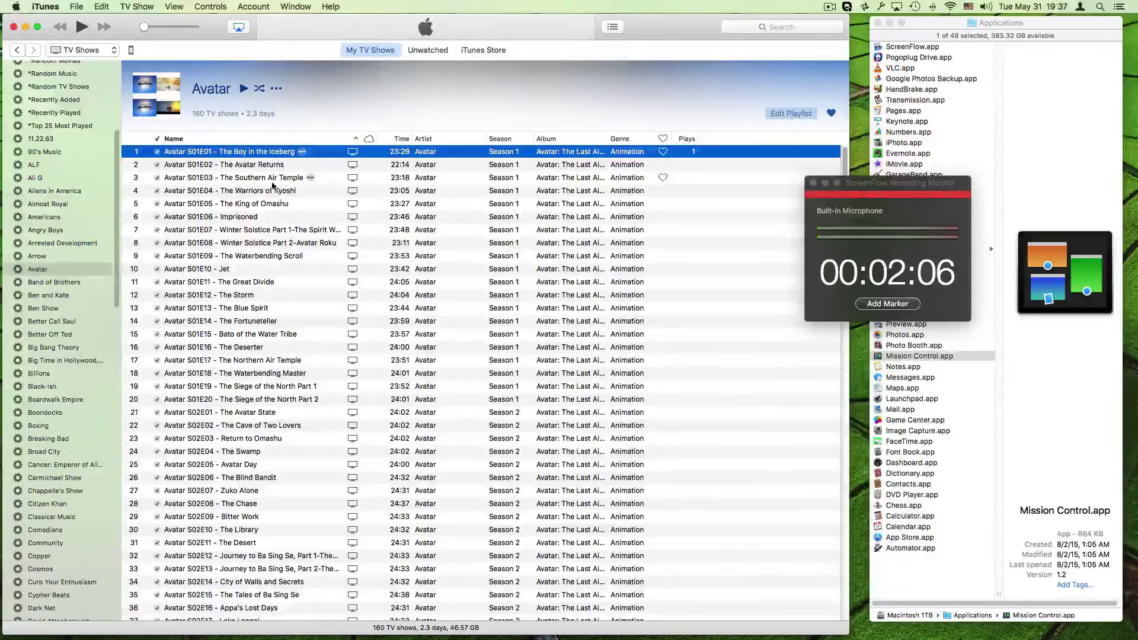
{"action": "left_click", "coordinate": [272, 181], "text": "super"}
{"action": "left_click", "coordinate": [273, 217], "text": "super"}
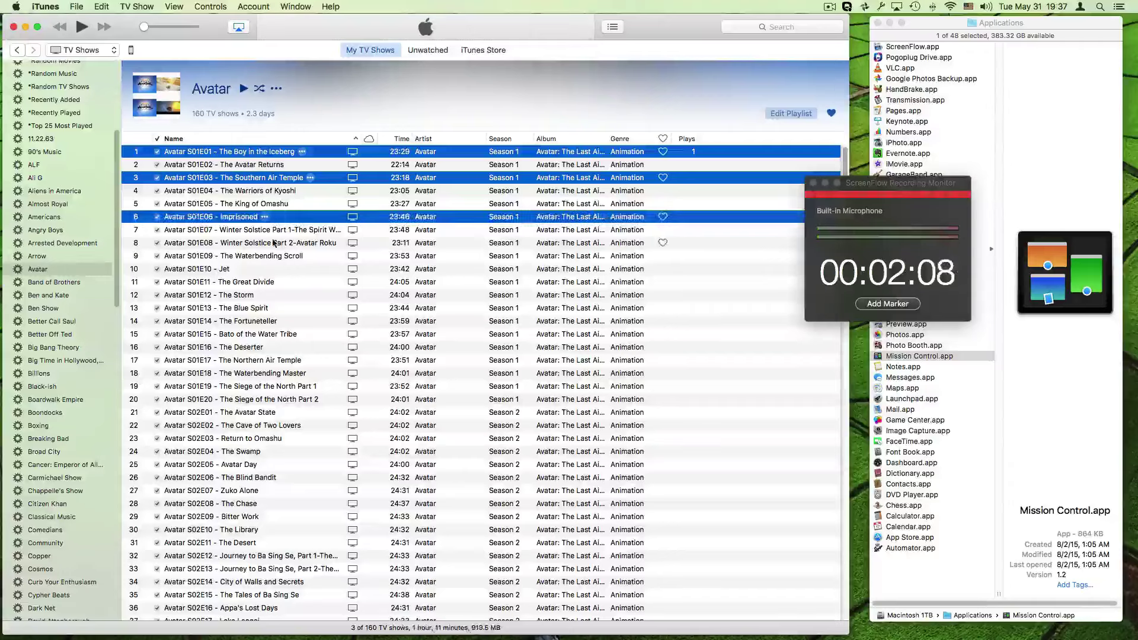
Replace the selection with the continuous range of episodes from S01E01 to S01E09
{"action": "left_click", "coordinate": [259, 272]}
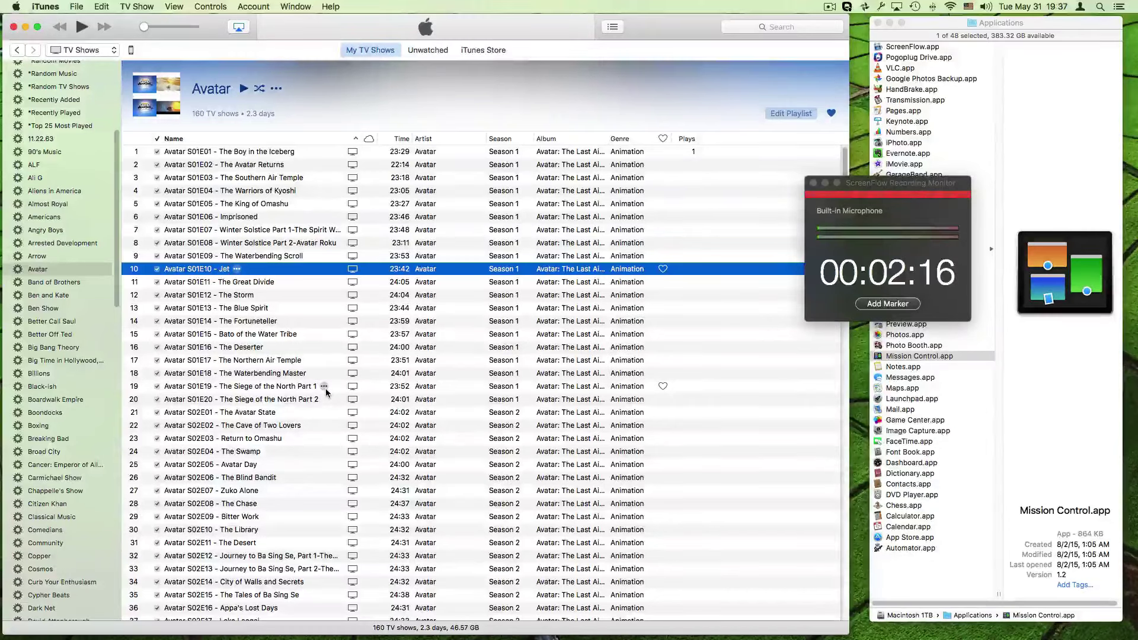
{"action": "scroll", "coordinate": [290, 273], "scroll_direction": "up", "scroll_amount": 3}
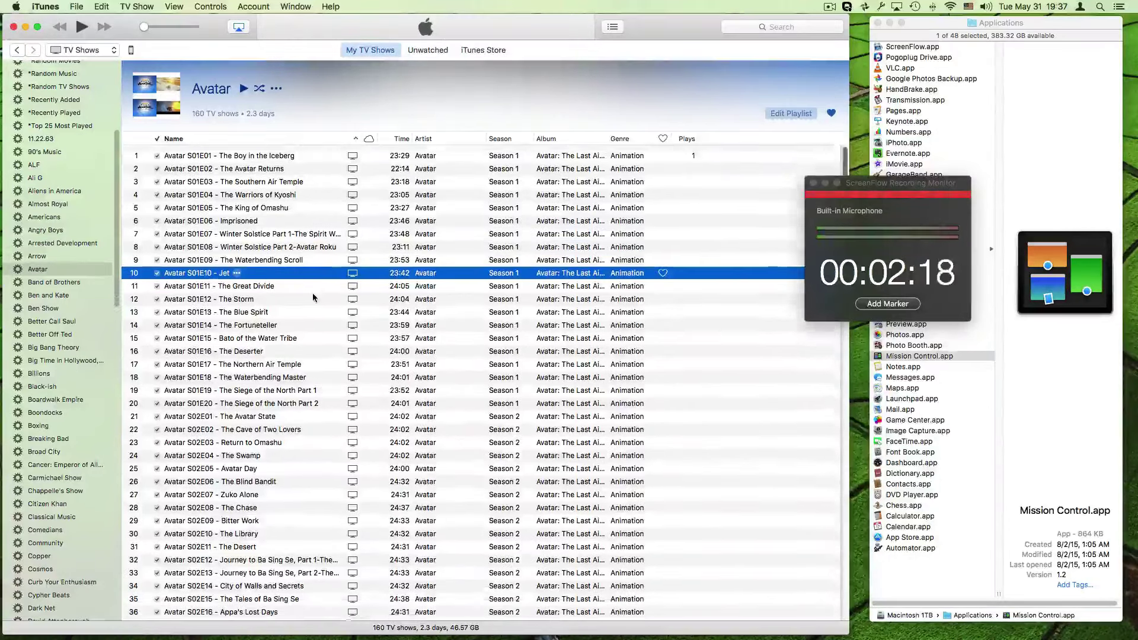
{"action": "left_click", "coordinate": [253, 155]}
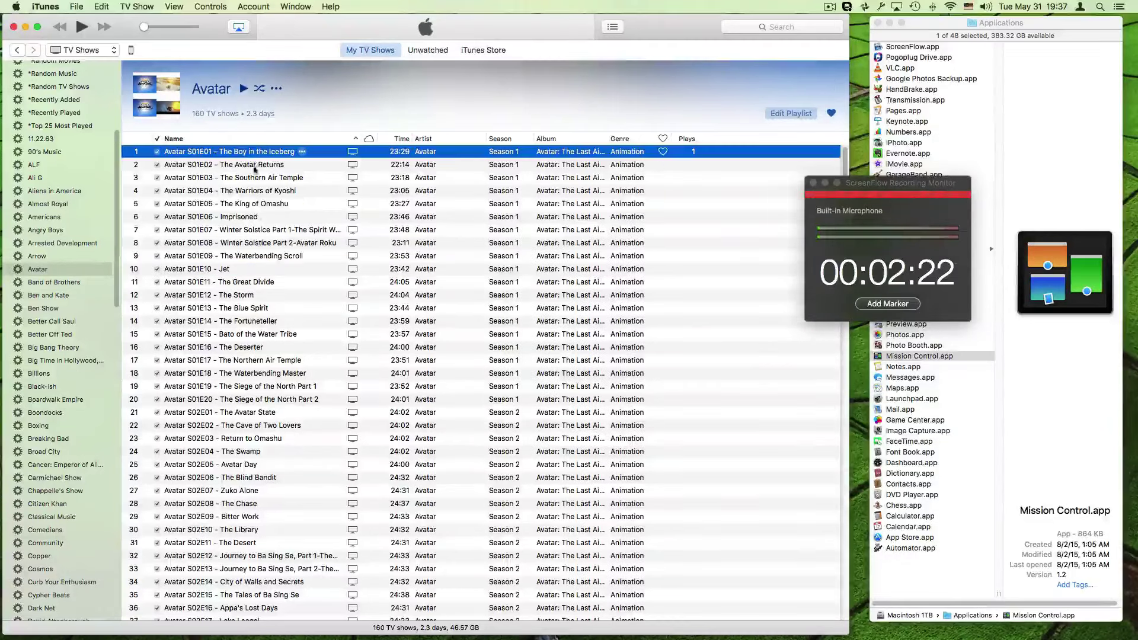
{"action": "left_click", "coordinate": [258, 254], "text": "shift"}
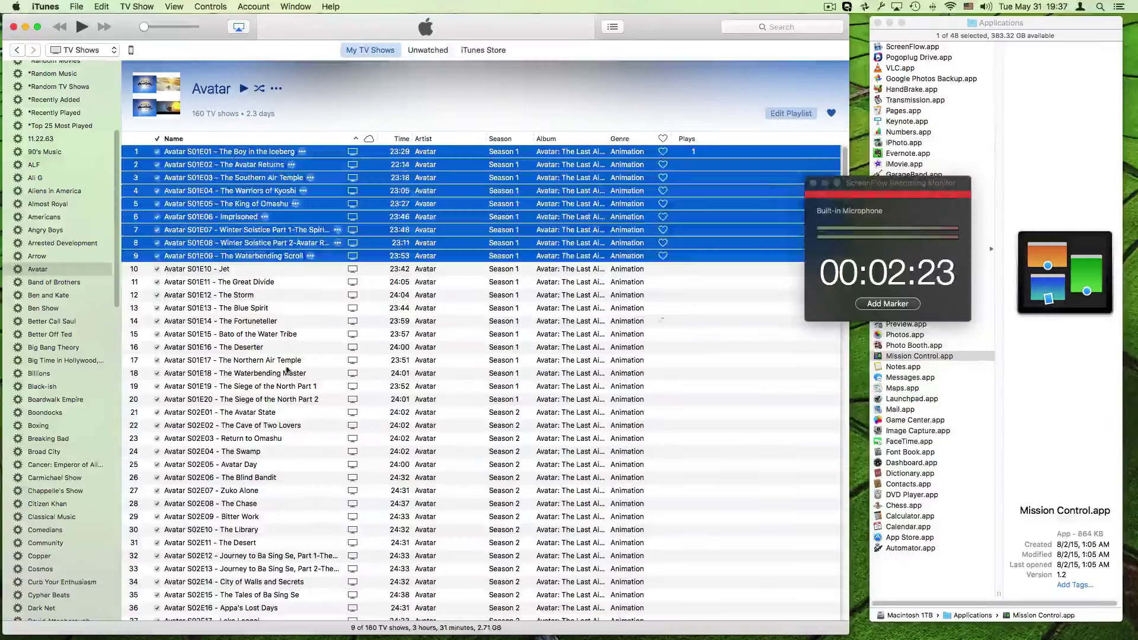
Individually select episodes S01E08, S01E01, S01E03, S01E06, S01E13, S01E17, S02E02 and S01E11 without the ones between them
{"action": "left_click", "coordinate": [237, 246]}
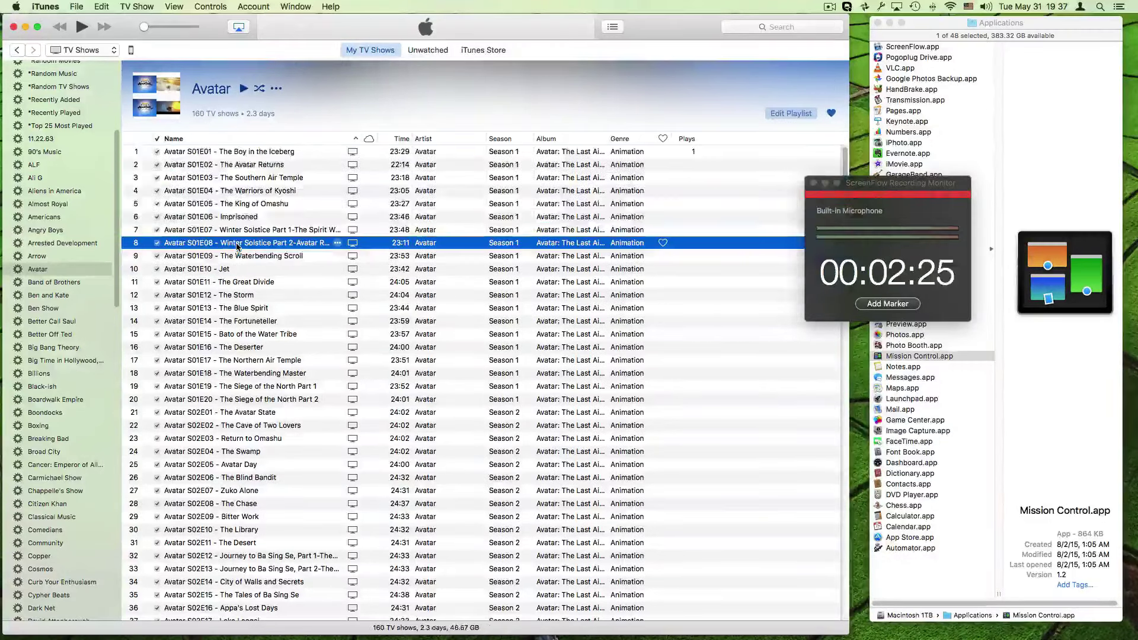
{"action": "left_click", "coordinate": [239, 153], "text": "super"}
{"action": "left_click", "coordinate": [240, 179], "text": "super"}
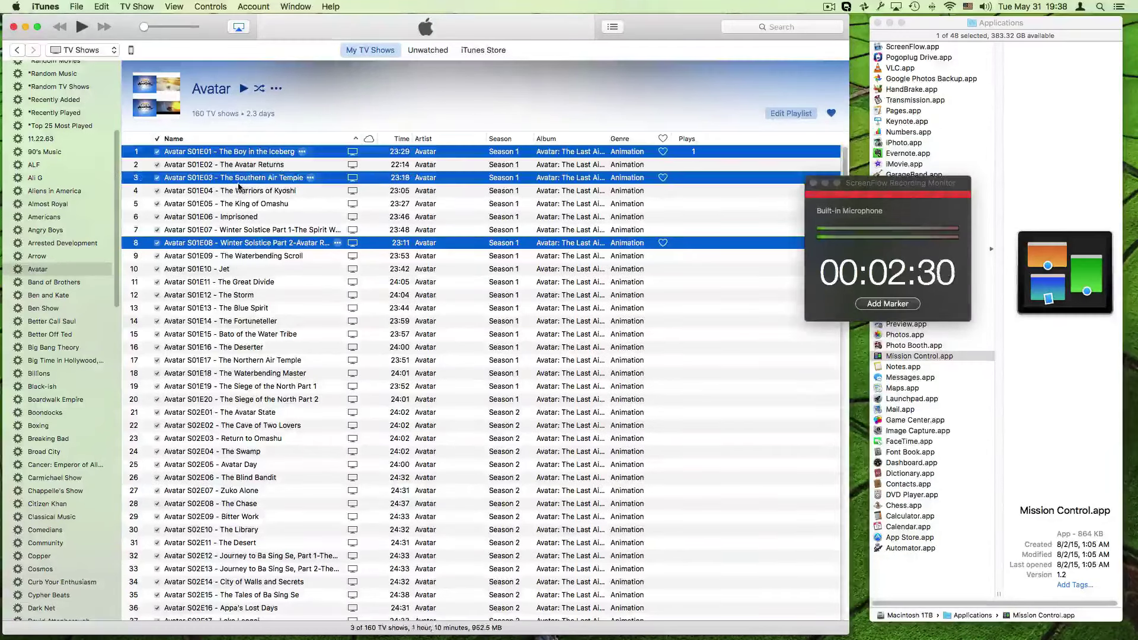
{"action": "left_click", "coordinate": [240, 218], "text": "super"}
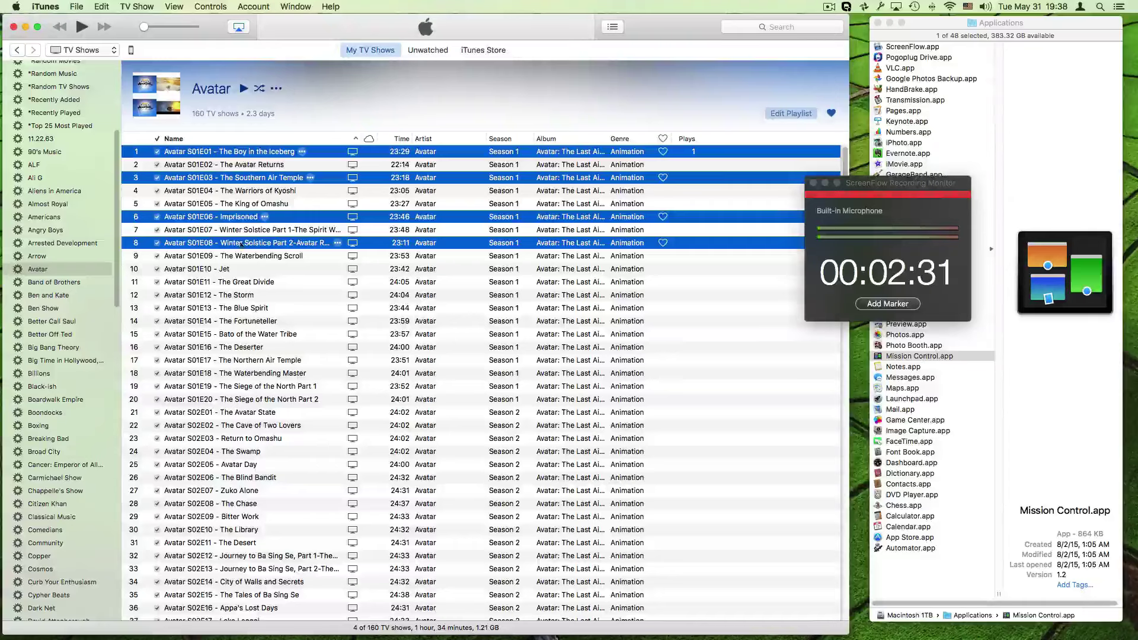
{"action": "left_click", "coordinate": [245, 309], "text": "super"}
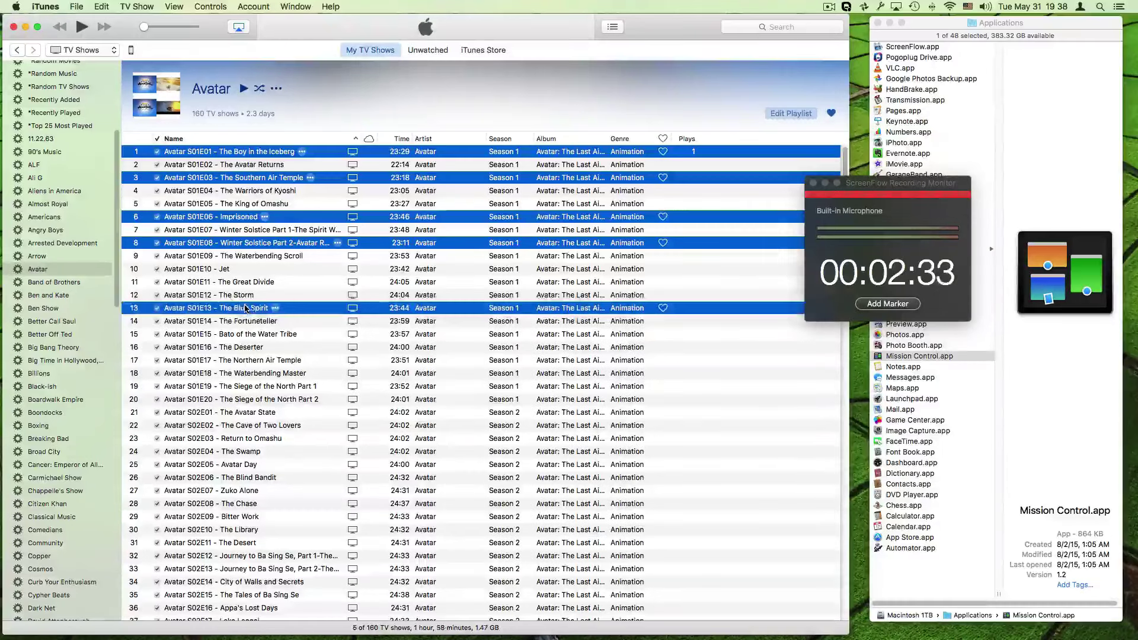
{"action": "left_click", "coordinate": [245, 362], "text": "super"}
{"action": "left_click", "coordinate": [243, 426], "text": "super"}
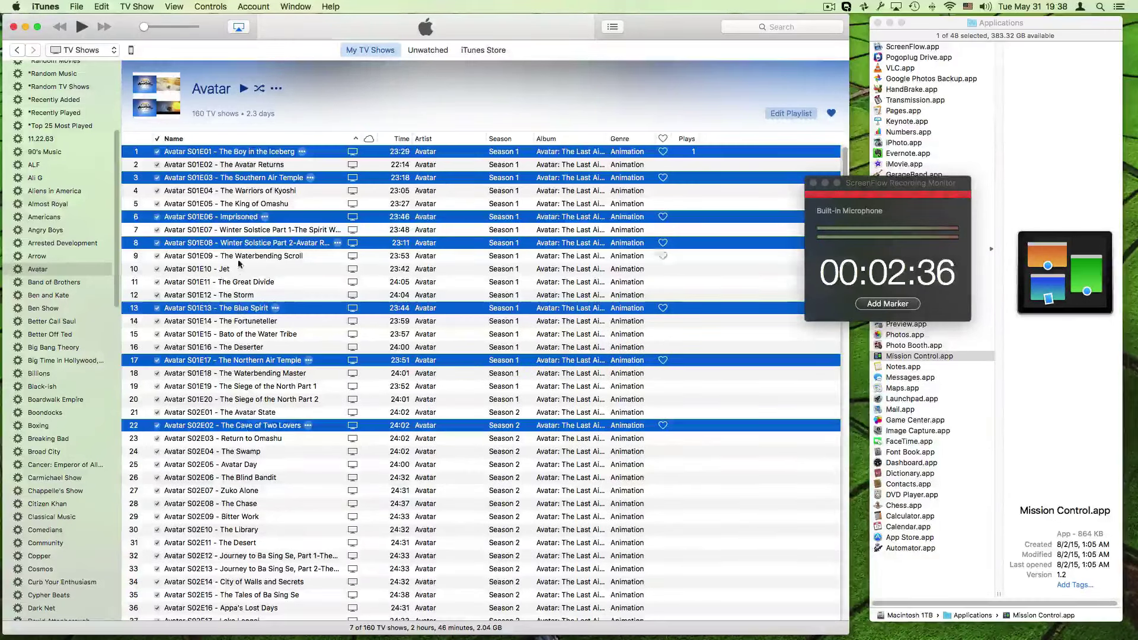
{"action": "left_click", "coordinate": [254, 282], "text": "super"}
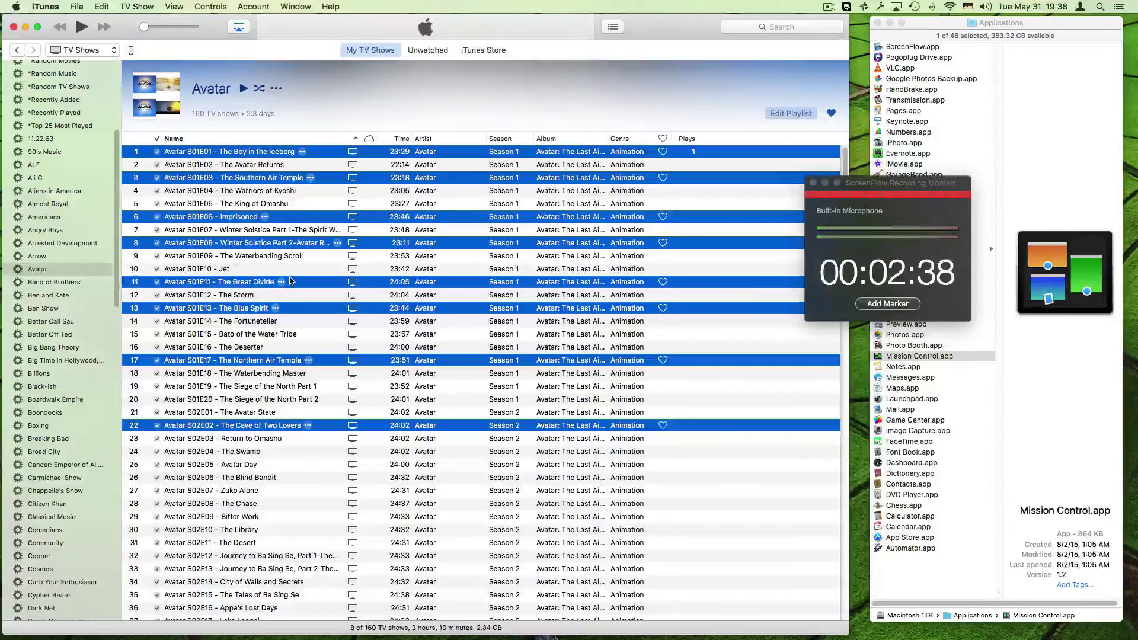
Select the range from S01E10 back up to S01E02, and reduce the selection to S01E14
{"action": "left_click", "coordinate": [300, 267]}
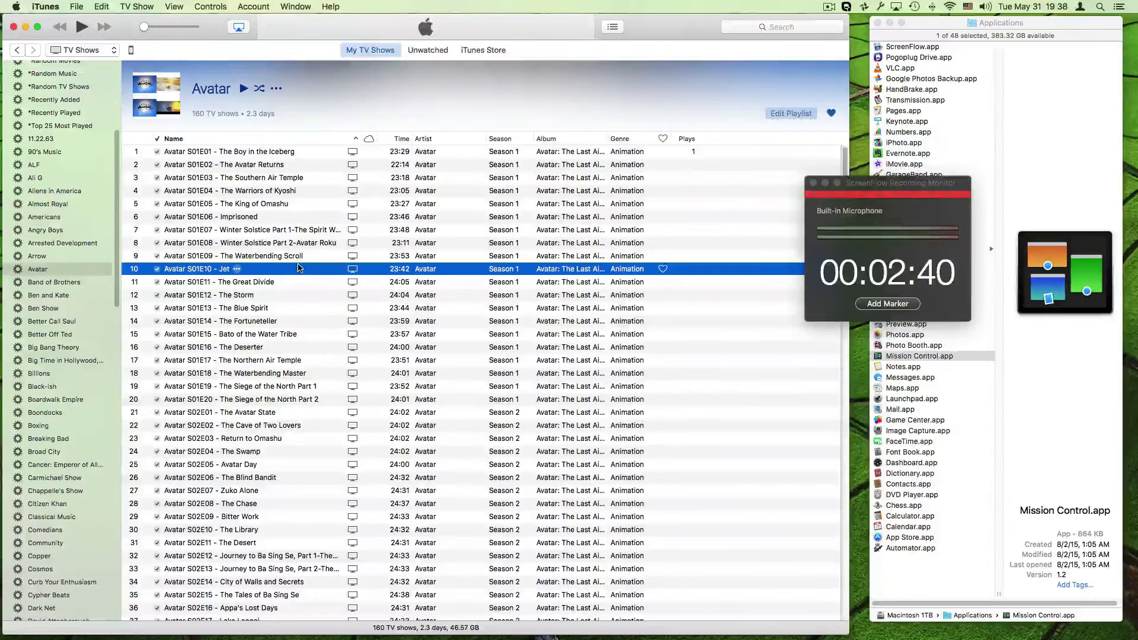
{"action": "left_click", "coordinate": [234, 164], "text": "shift"}
{"action": "left_click", "coordinate": [233, 321]}
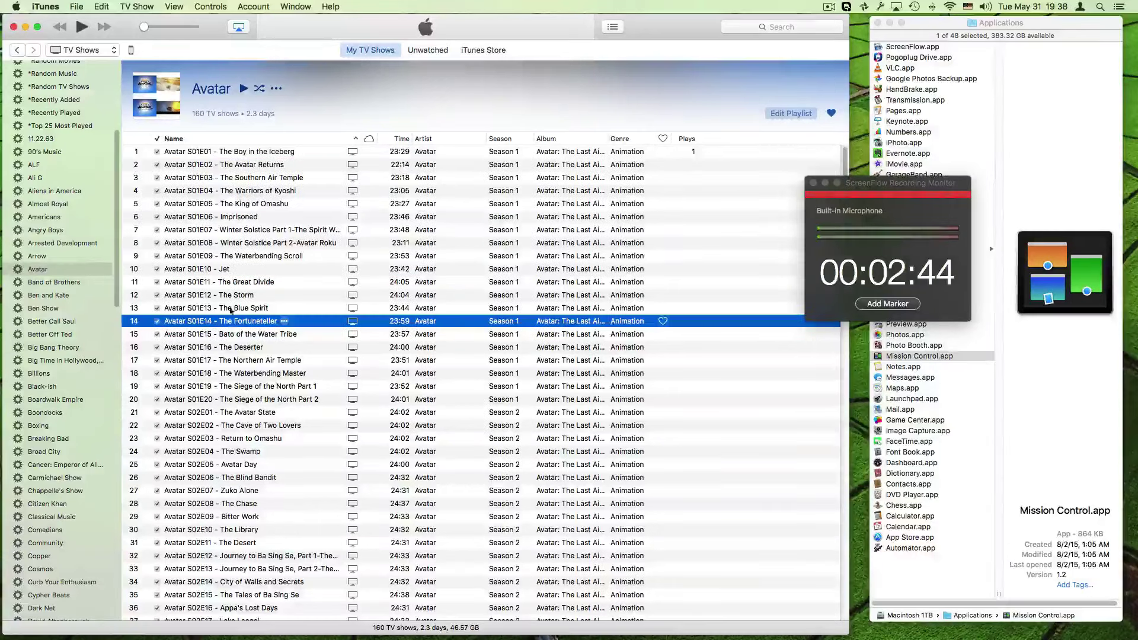
Select every episode from S01E02 through S01E19, and replace that range with S02E04 alone
{"action": "left_click", "coordinate": [236, 167]}
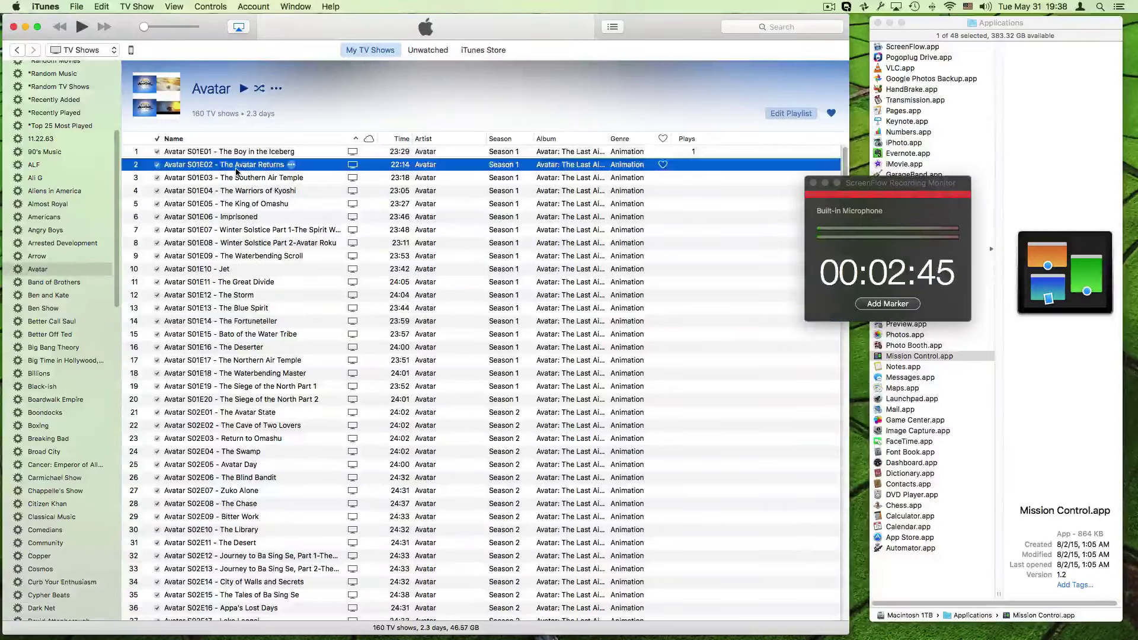
{"action": "left_click", "coordinate": [248, 387], "text": "shift"}
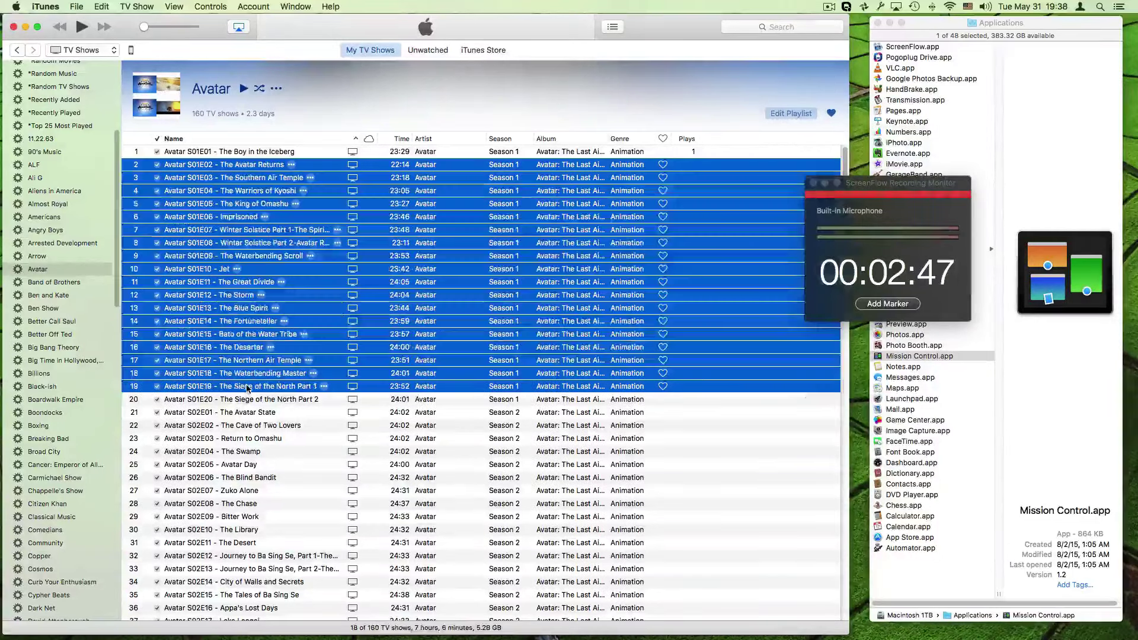
{"action": "left_click", "coordinate": [271, 455]}
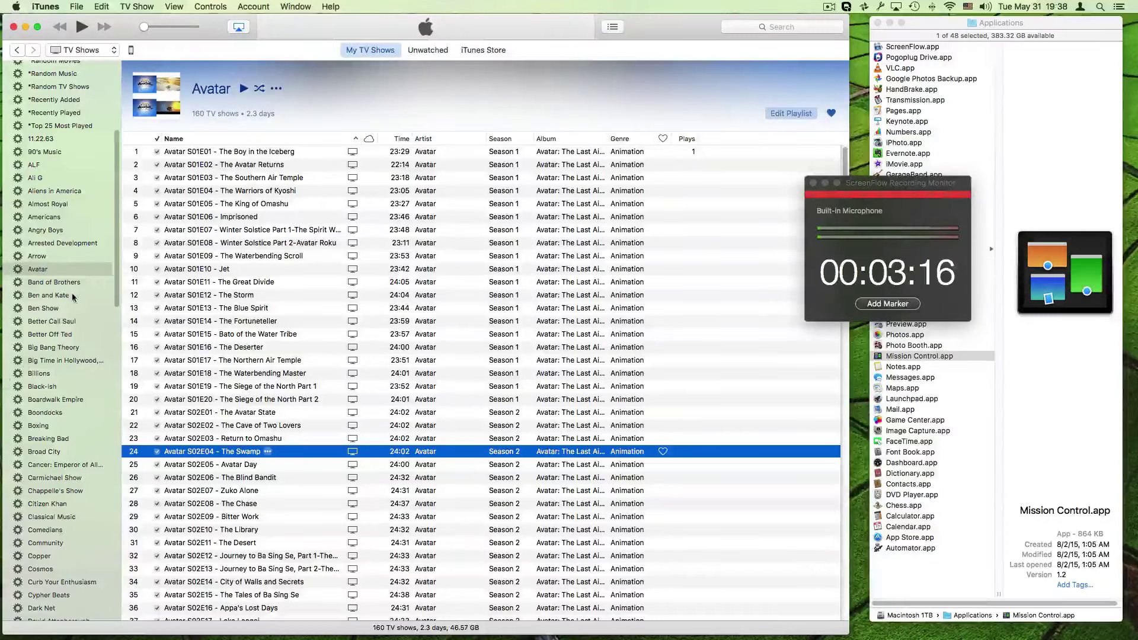
Select the range S01E01 through S01E19 and exclude episodes S01E02, S01E04 and S01E06 from it
{"action": "left_click", "coordinate": [243, 152]}
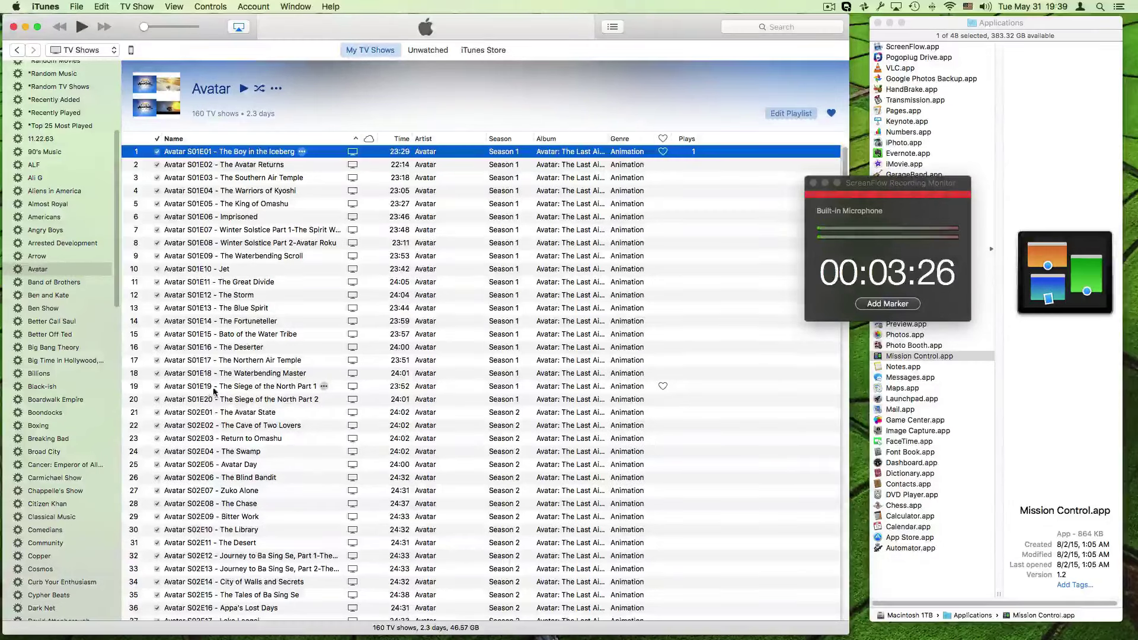
{"action": "left_click", "coordinate": [248, 390], "text": "shift"}
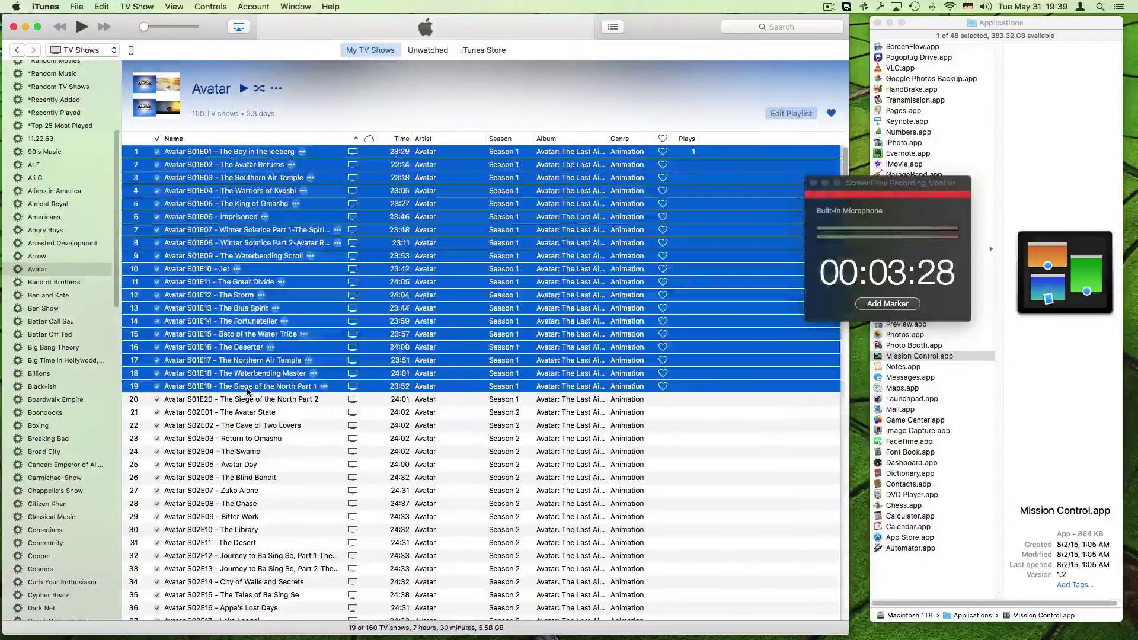
{"action": "left_click", "coordinate": [231, 166], "text": "super"}
{"action": "left_click", "coordinate": [231, 194], "text": "super"}
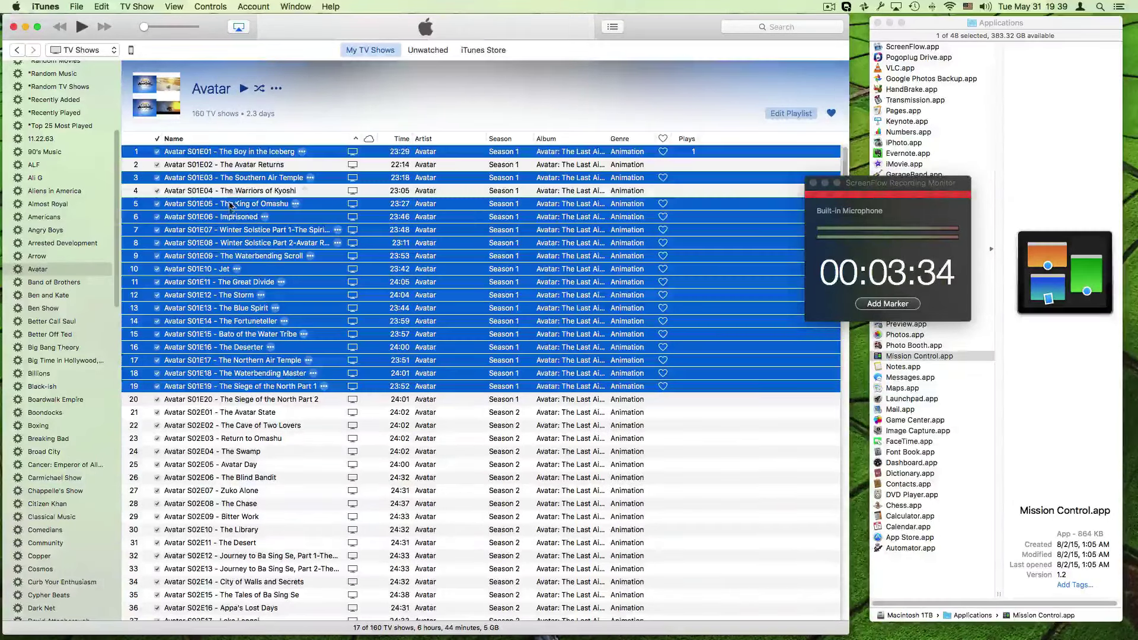
{"action": "left_click", "coordinate": [232, 217], "text": "super"}
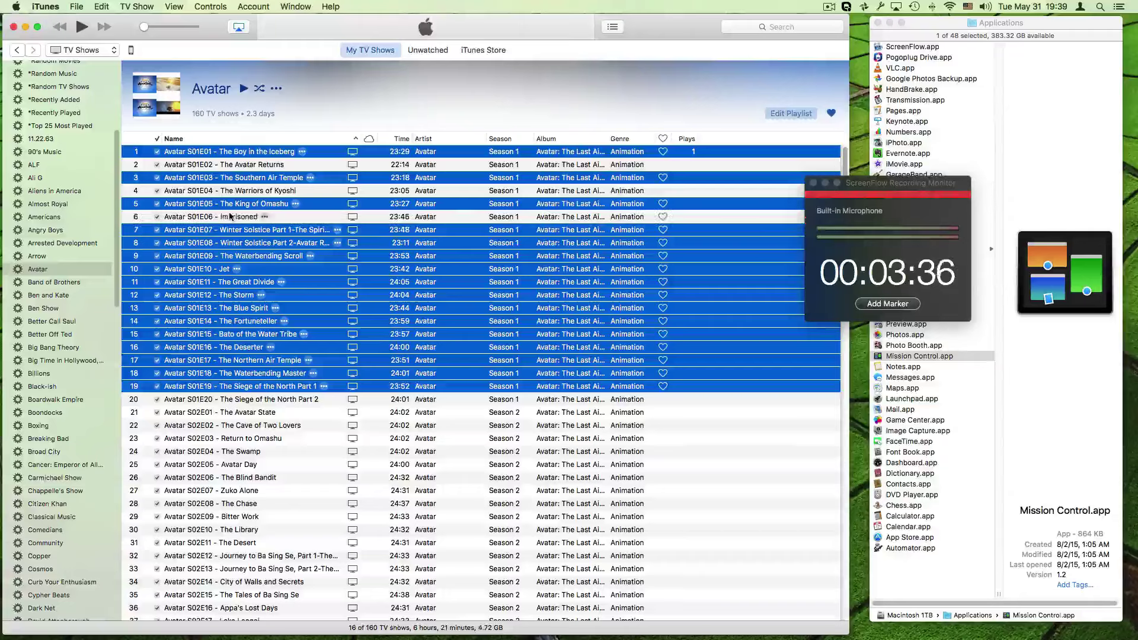
Exclude episodes S01E08, S01E10, S01E12, S01E14, S01E16 and S01E18 from the current selection one by one
{"action": "left_click", "coordinate": [231, 242], "text": "super"}
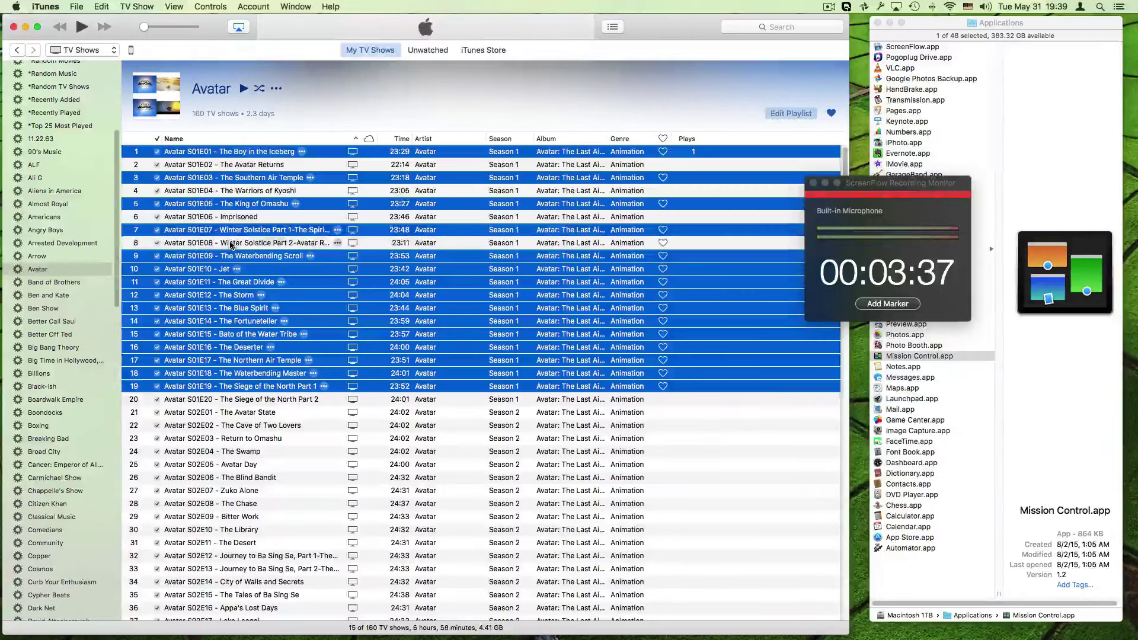
{"action": "left_click", "coordinate": [224, 269], "text": "super"}
{"action": "left_click", "coordinate": [224, 295], "text": "super"}
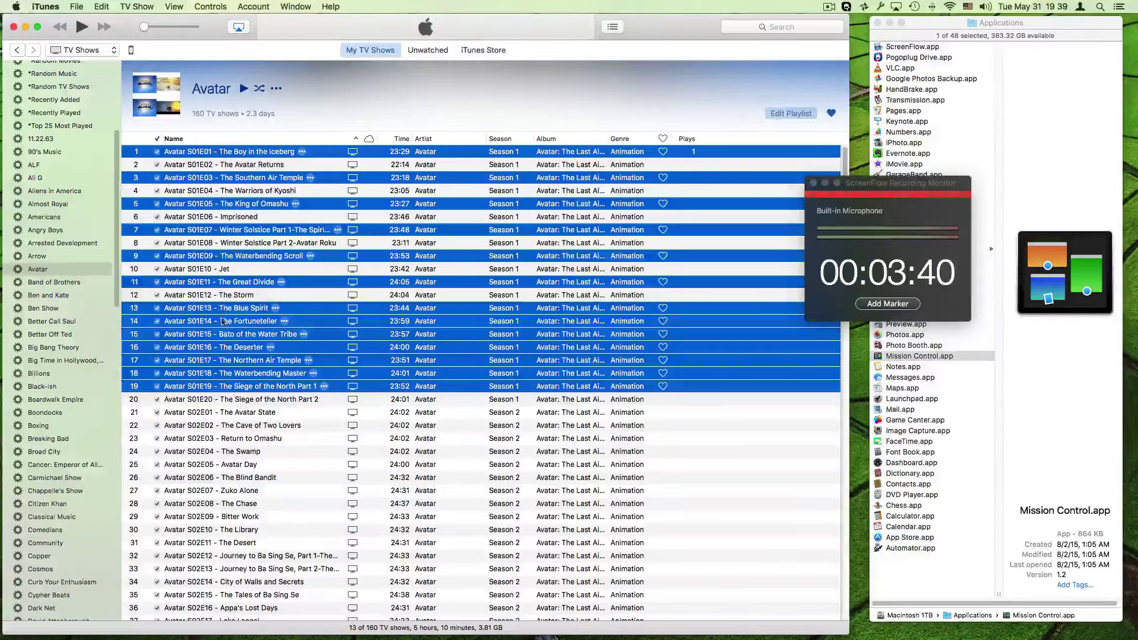
{"action": "left_click", "coordinate": [224, 321], "text": "super"}
{"action": "left_click", "coordinate": [223, 347], "text": "super"}
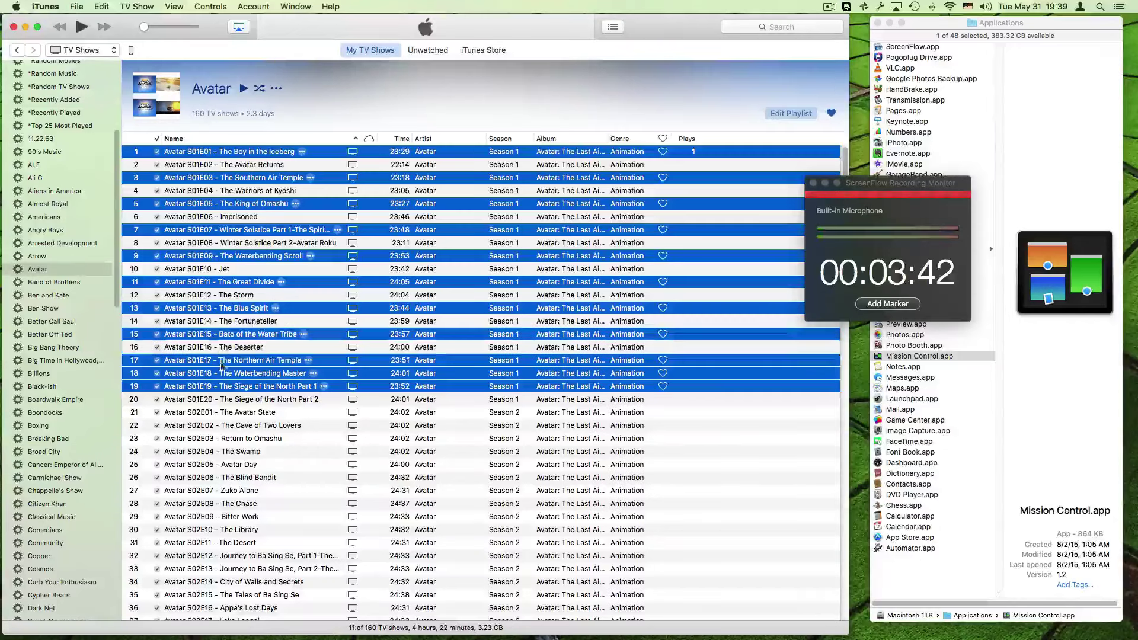
{"action": "left_click", "coordinate": [224, 373], "text": "super"}
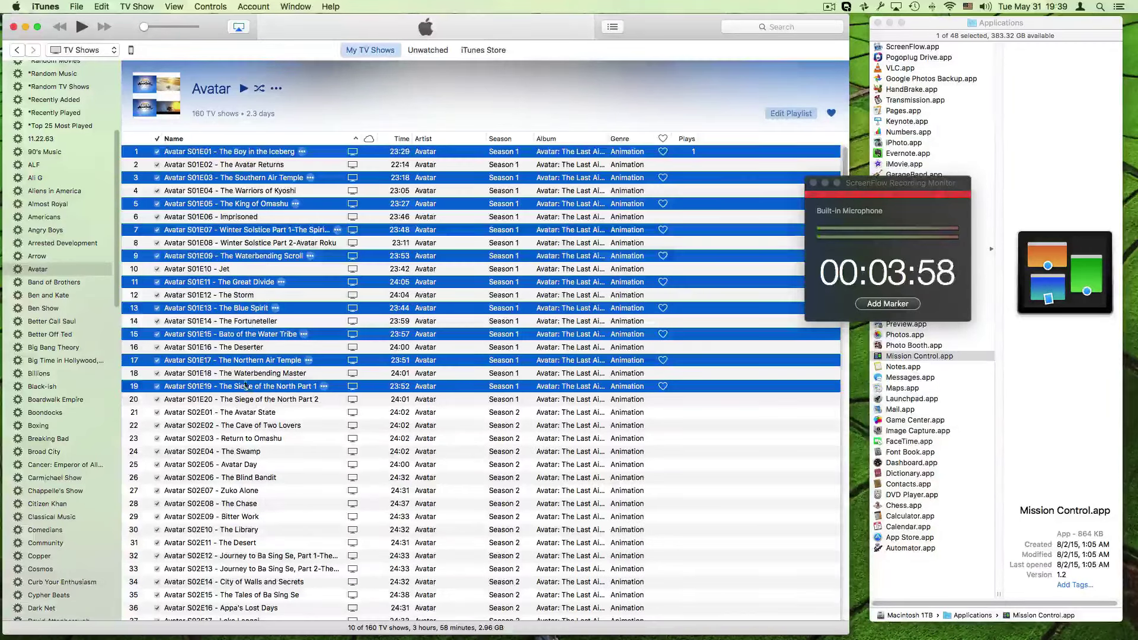
Add episodes S02E02, S02E04 and S02E06 individually to the existing Season 1 selection
{"action": "scroll", "coordinate": [289, 484], "scroll_direction": "down", "scroll_amount": 1}
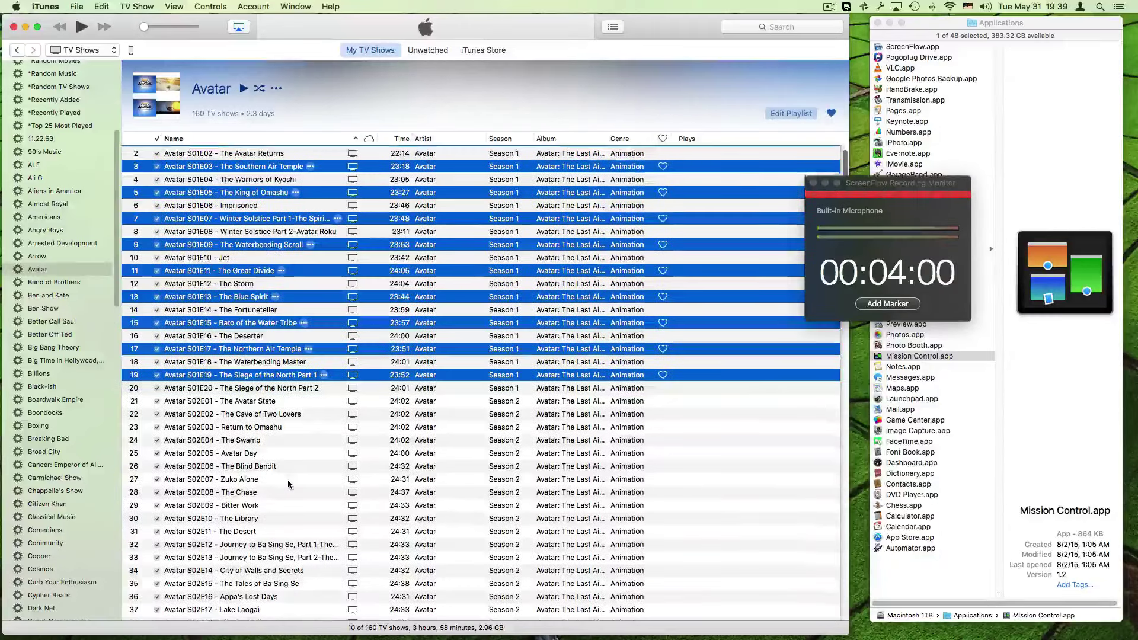
{"action": "scroll", "coordinate": [288, 484], "scroll_direction": "down", "scroll_amount": 1}
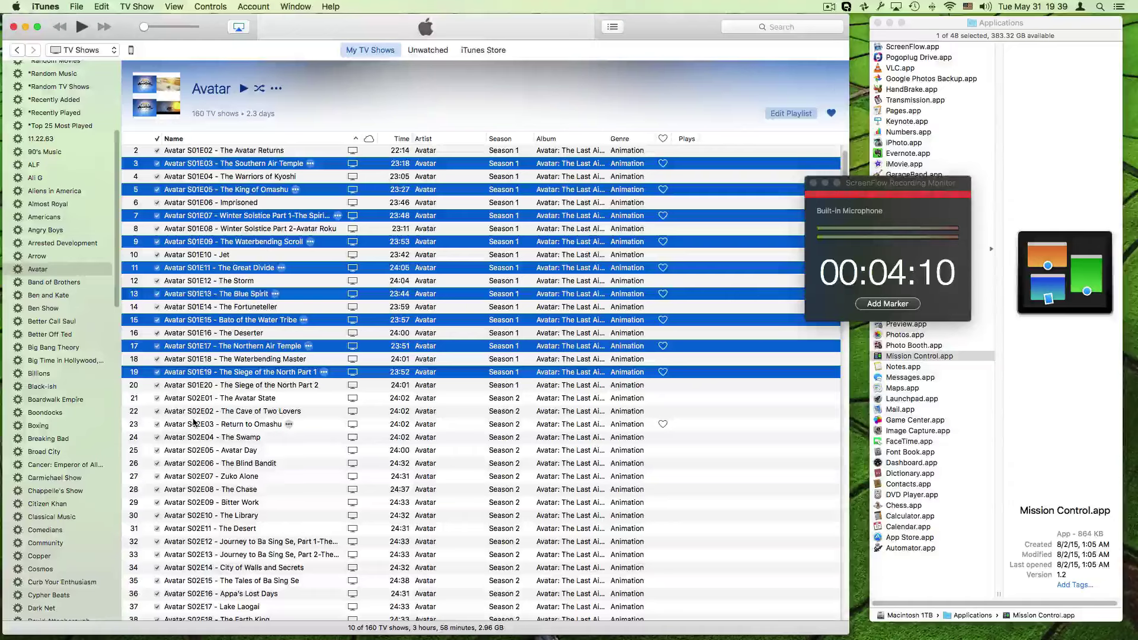
{"action": "left_click", "coordinate": [193, 408], "text": "super"}
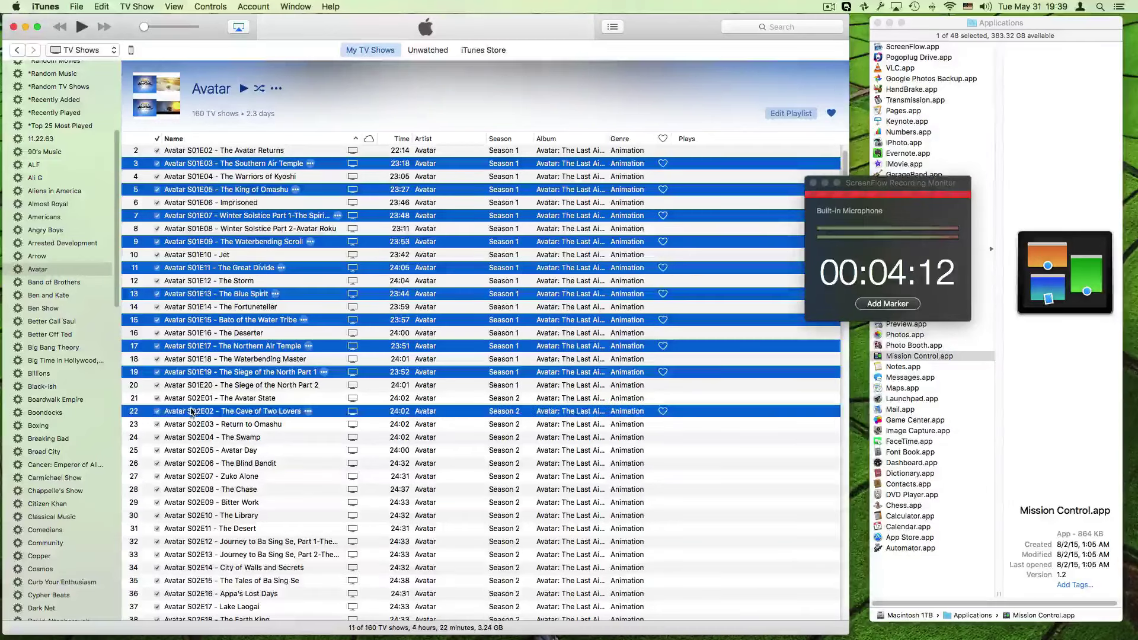
{"action": "left_click", "coordinate": [191, 440], "text": "super"}
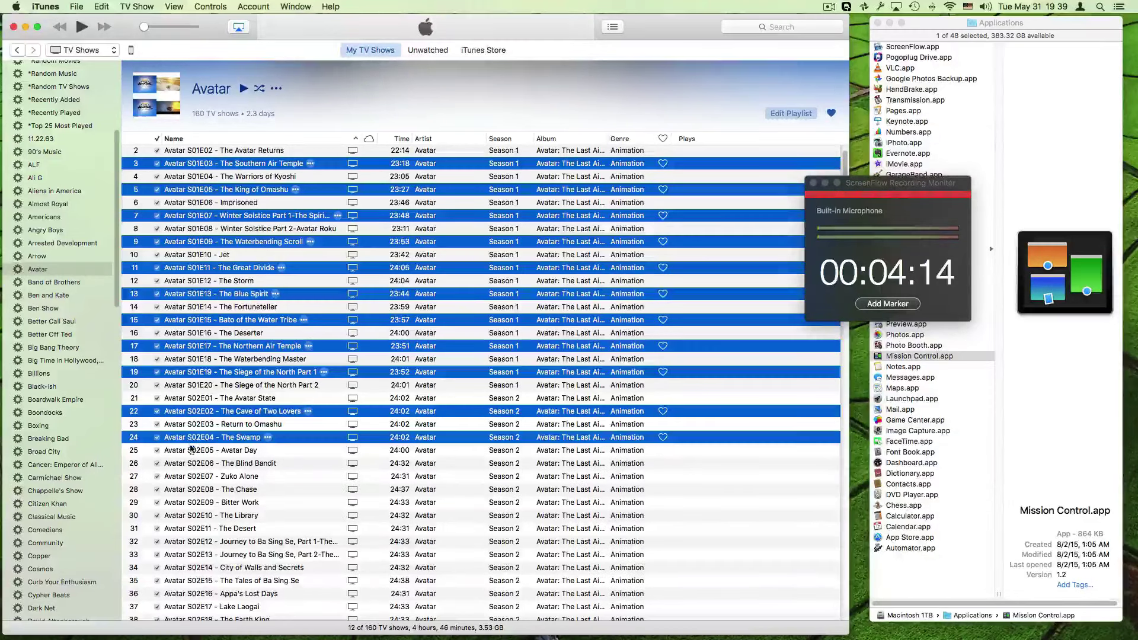
{"action": "left_click", "coordinate": [191, 469], "text": "super"}
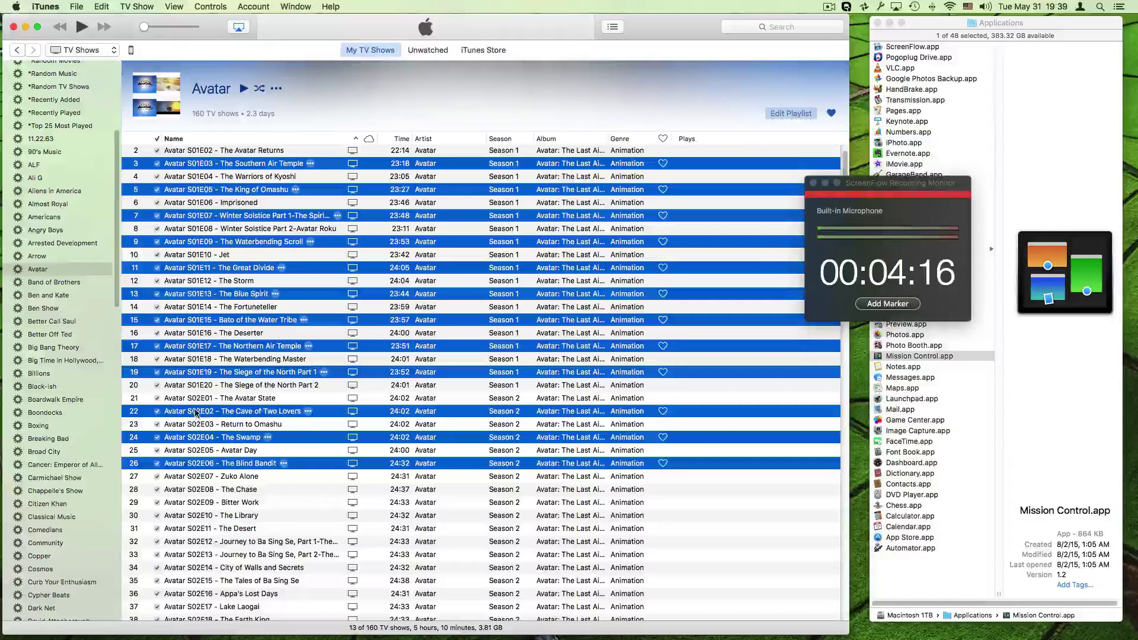
Remove episodes S02E02, S02E04 and S02E06 from the selection while keeping the Season 1 episodes
{"action": "left_click", "coordinate": [196, 412], "text": "super"}
{"action": "left_click", "coordinate": [190, 439], "text": "super"}
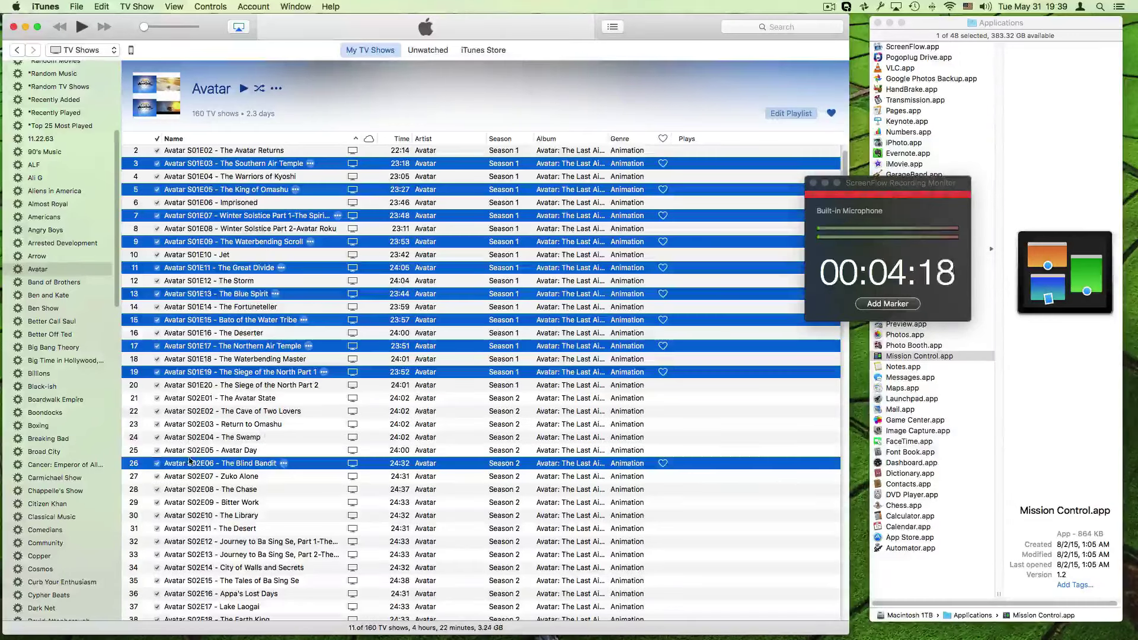
{"action": "left_click", "coordinate": [190, 463], "text": "super"}
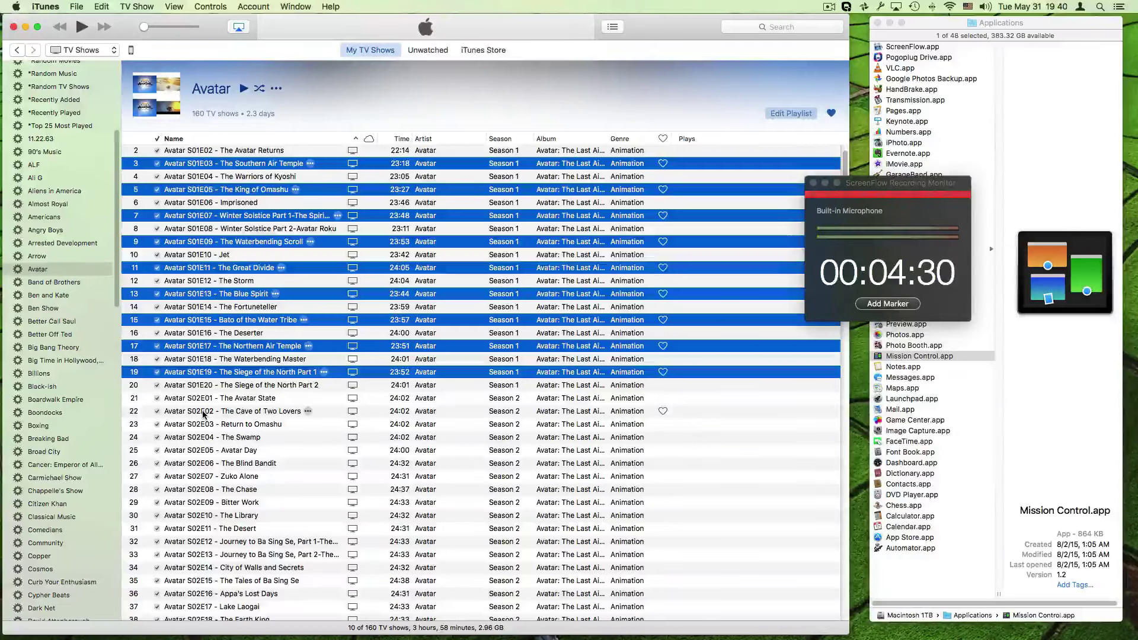
Add the continuous range S02E02 through S02E20 to the selection while keeping the Season 1 episodes
{"action": "left_click", "coordinate": [203, 414], "text": "super"}
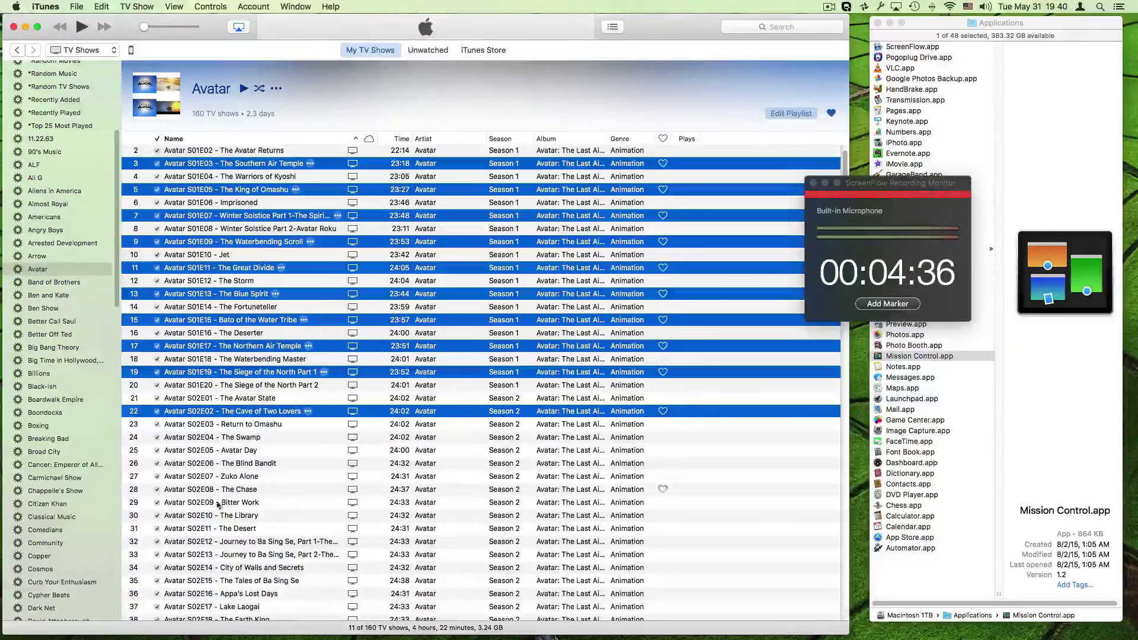
{"action": "scroll", "coordinate": [222, 556], "scroll_direction": "down", "scroll_amount": 5}
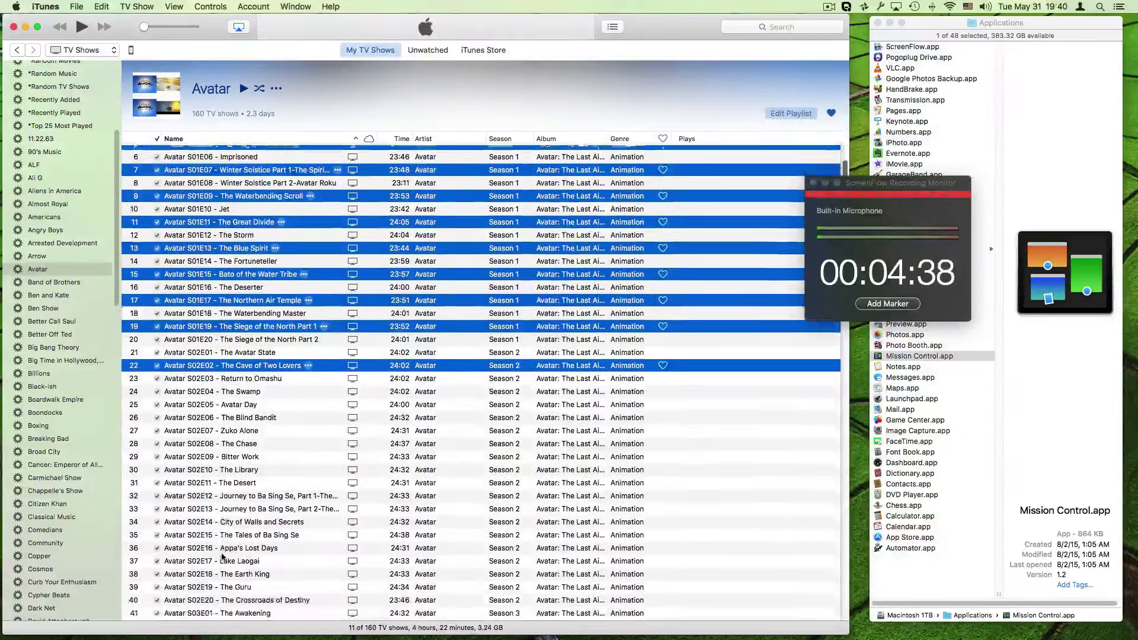
{"action": "scroll", "coordinate": [223, 555], "scroll_direction": "up", "scroll_amount": 1}
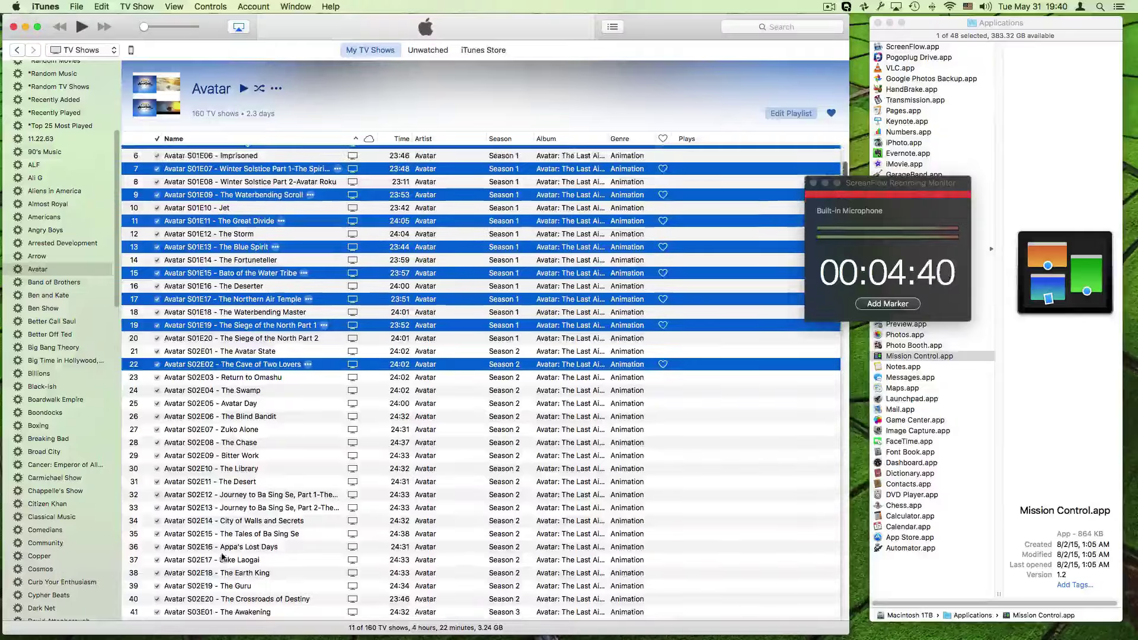
{"action": "left_click", "coordinate": [197, 601], "text": "shift"}
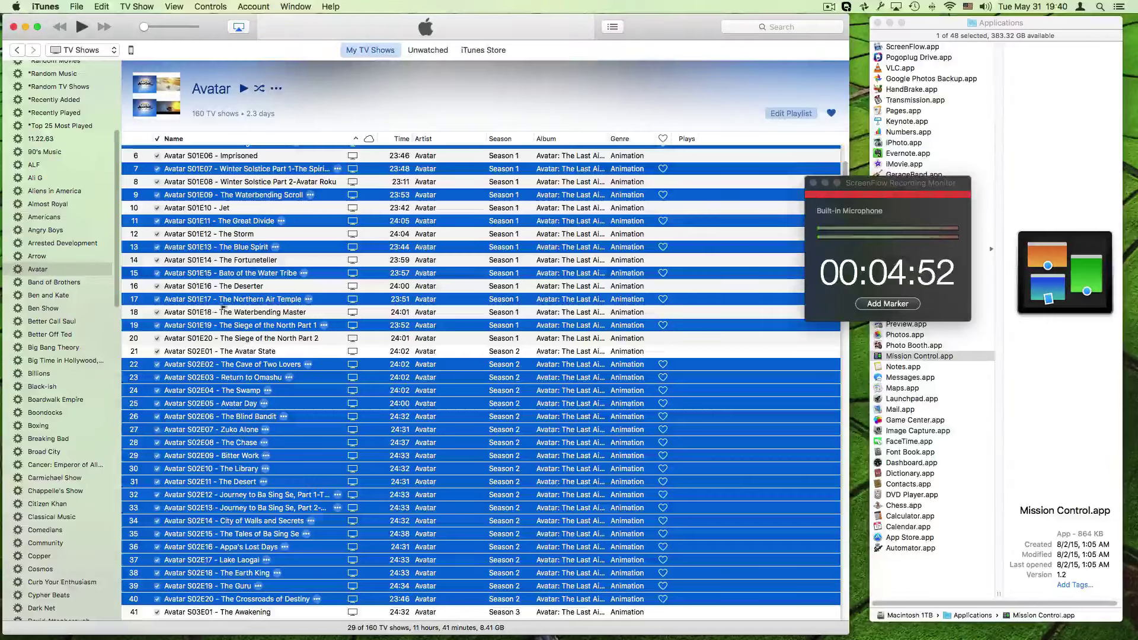
Exclude every odd-numbered Season 2 episode from S02E03 through S02E19 from the selection, one by one
{"action": "scroll", "coordinate": [223, 363], "scroll_direction": "down", "scroll_amount": 6}
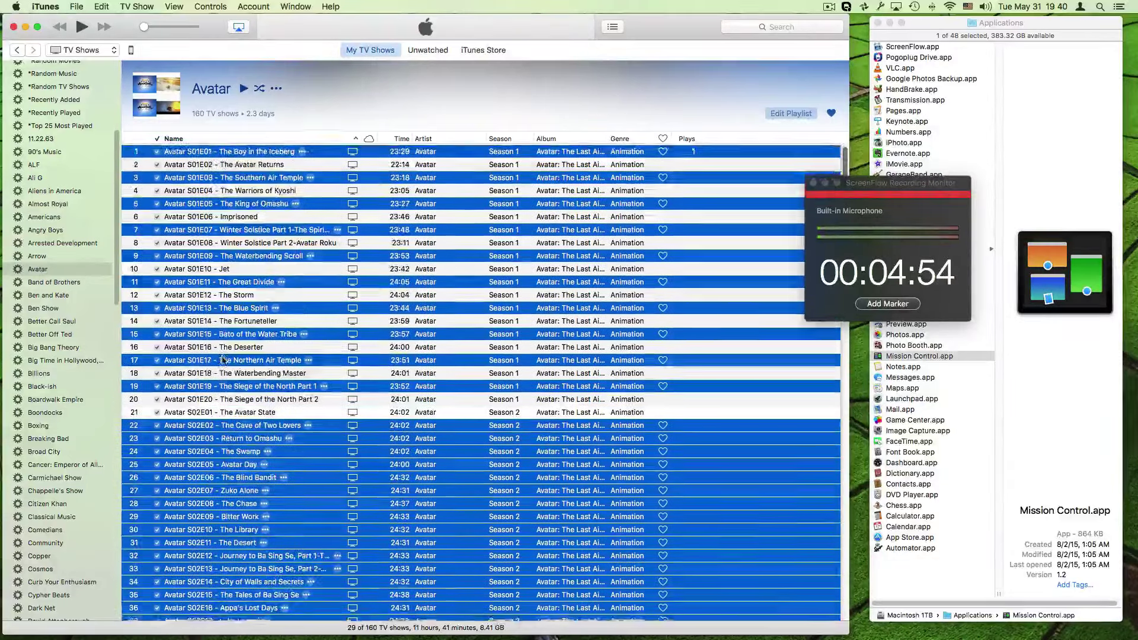
{"action": "scroll", "coordinate": [223, 359], "scroll_direction": "up", "scroll_amount": 8}
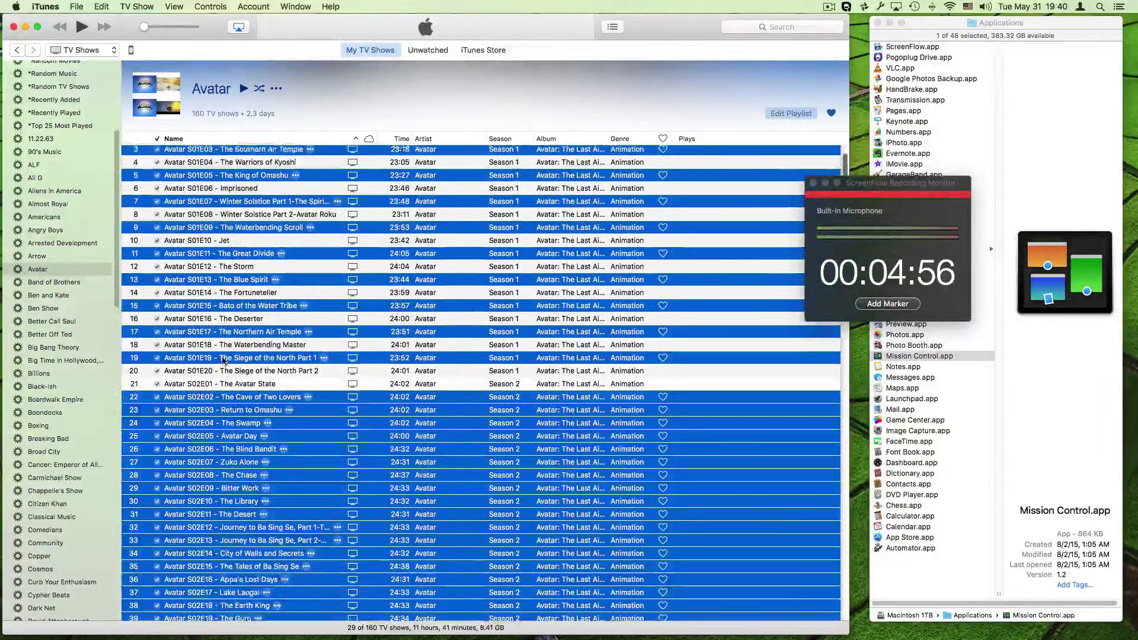
{"action": "scroll", "coordinate": [223, 360], "scroll_direction": "down", "scroll_amount": 3}
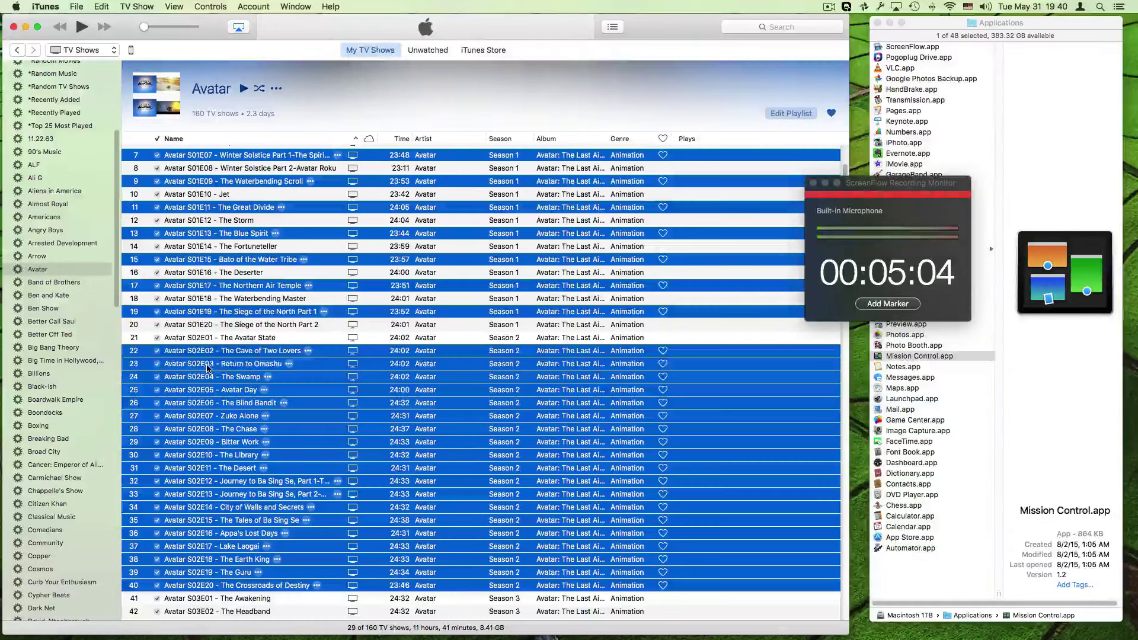
{"action": "left_click", "coordinate": [214, 364], "text": "super"}
{"action": "left_click", "coordinate": [203, 391], "text": "super"}
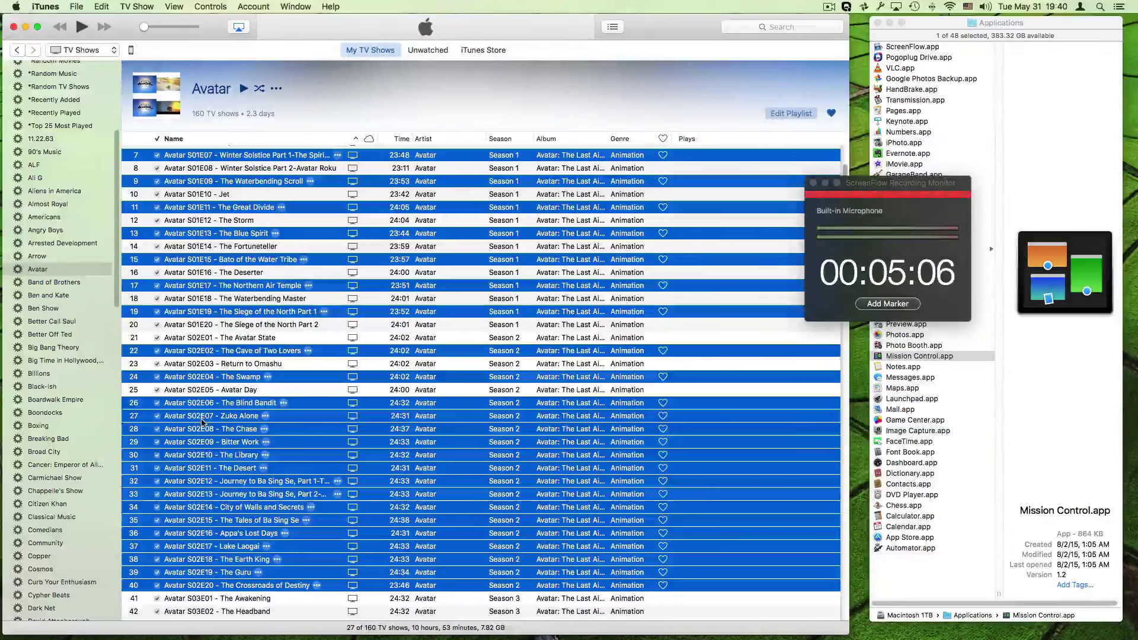
{"action": "left_click", "coordinate": [204, 416], "text": "super"}
{"action": "left_click", "coordinate": [204, 444], "text": "super"}
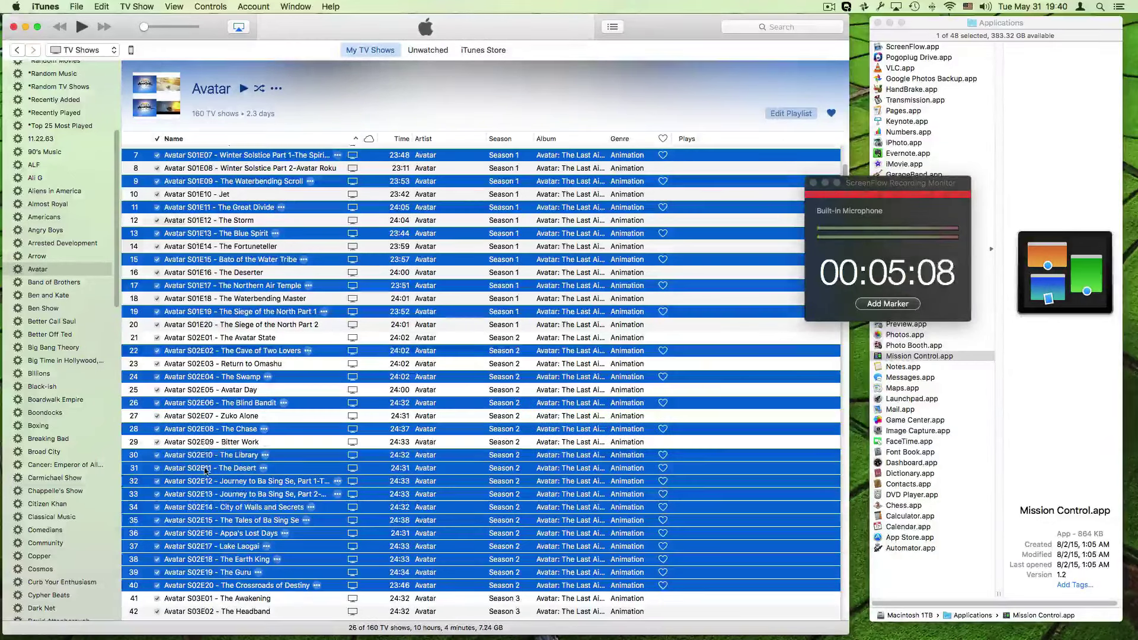
{"action": "left_click", "coordinate": [204, 468], "text": "super"}
{"action": "left_click", "coordinate": [203, 495], "text": "super"}
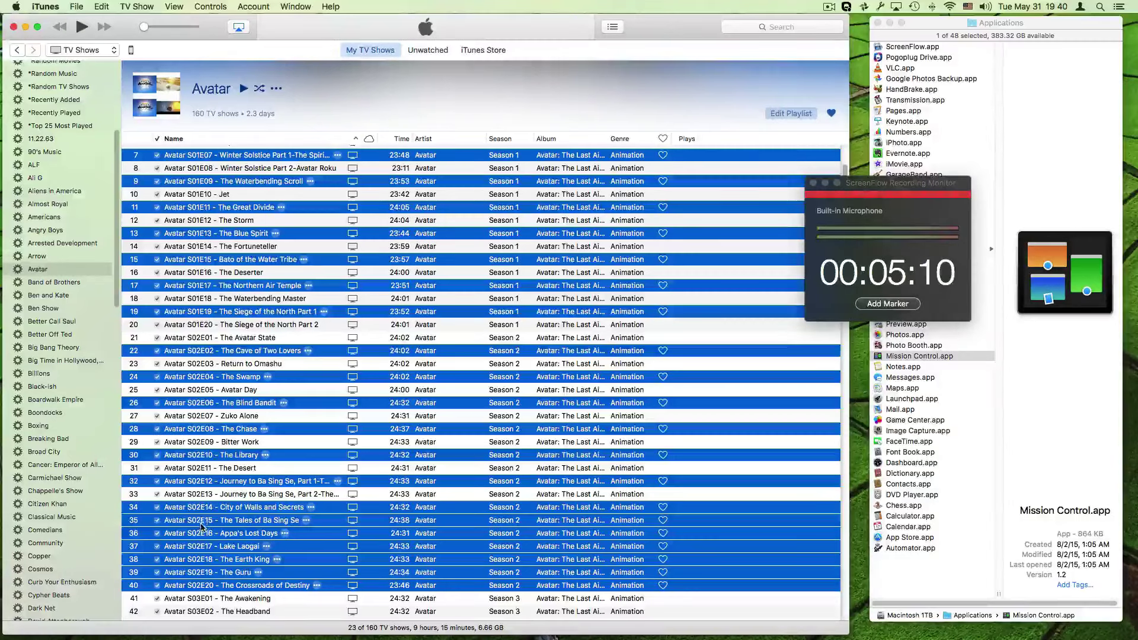
{"action": "left_click", "coordinate": [202, 521], "text": "super"}
{"action": "left_click", "coordinate": [199, 546], "text": "super"}
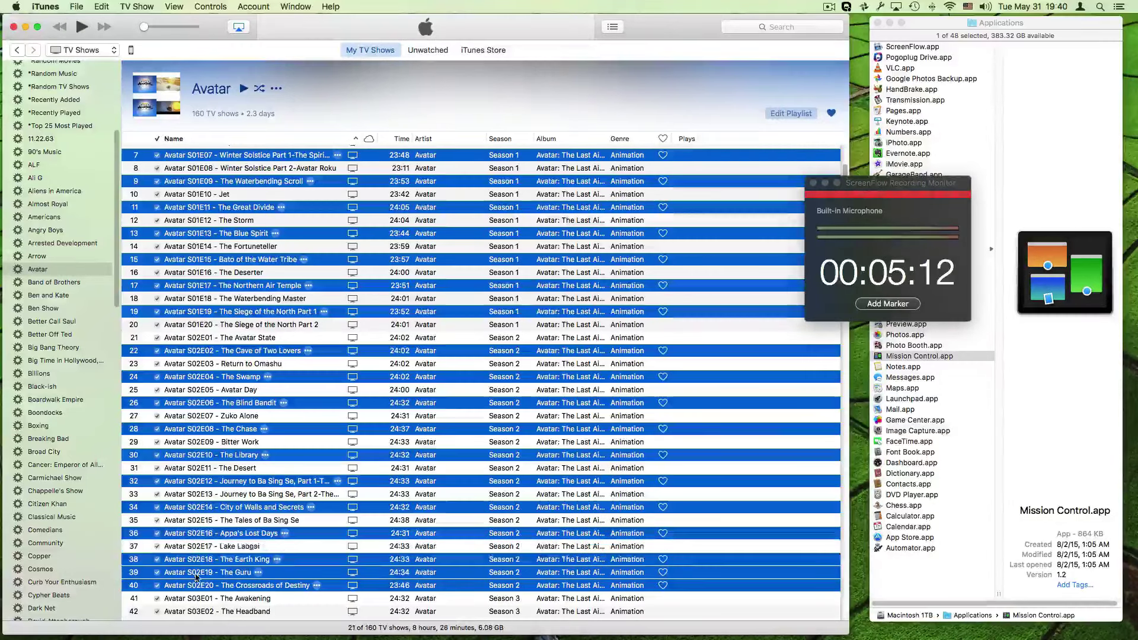
{"action": "left_click", "coordinate": [197, 574], "text": "super"}
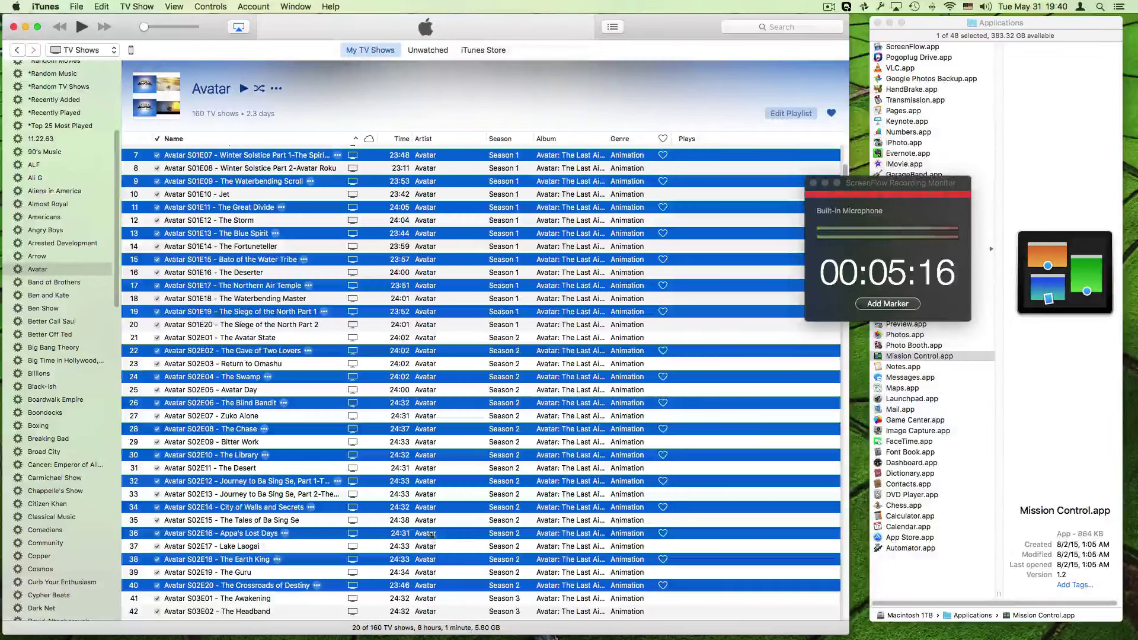
Replace the whole multiple selection with episode S02E07 alone
{"action": "left_click", "coordinate": [336, 415]}
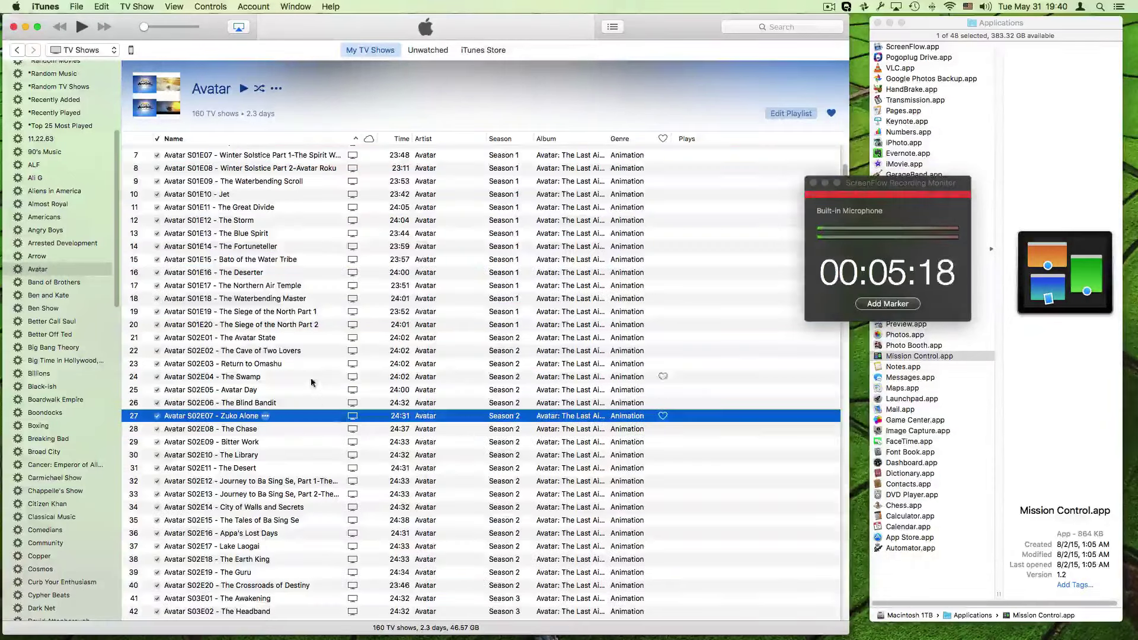
{"action": "scroll", "coordinate": [313, 382], "scroll_direction": "up", "scroll_amount": 3}
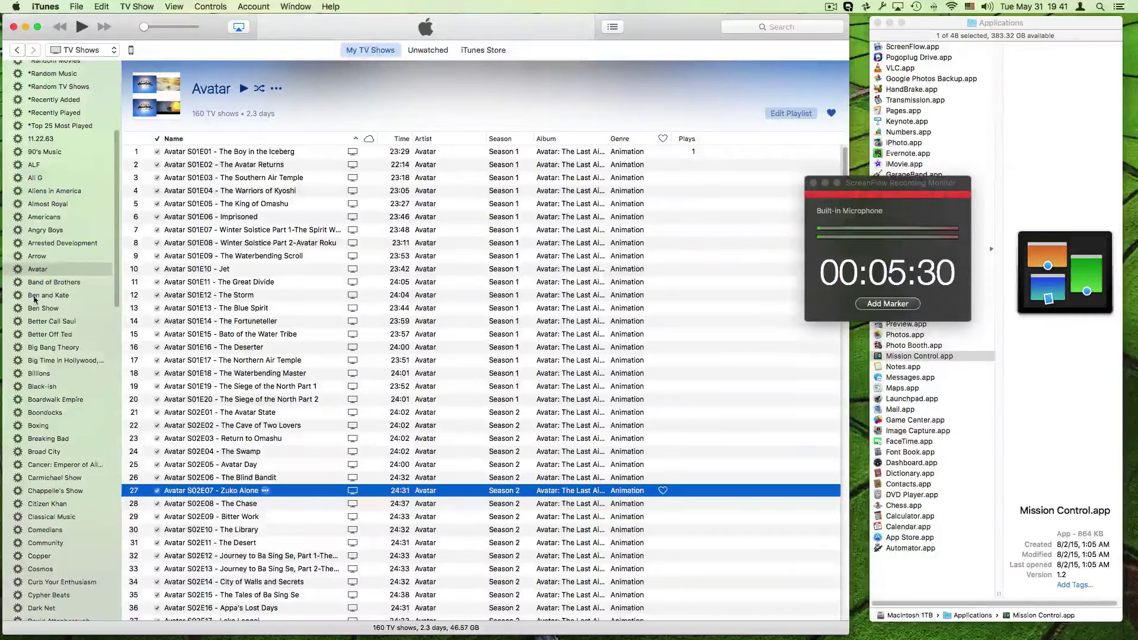
Open the playlists Avatar, Big Bang Theory, Angry Boys, Better Off Ted, Avatar, Boxing and Americans one after another
{"action": "left_click", "coordinate": [43, 272]}
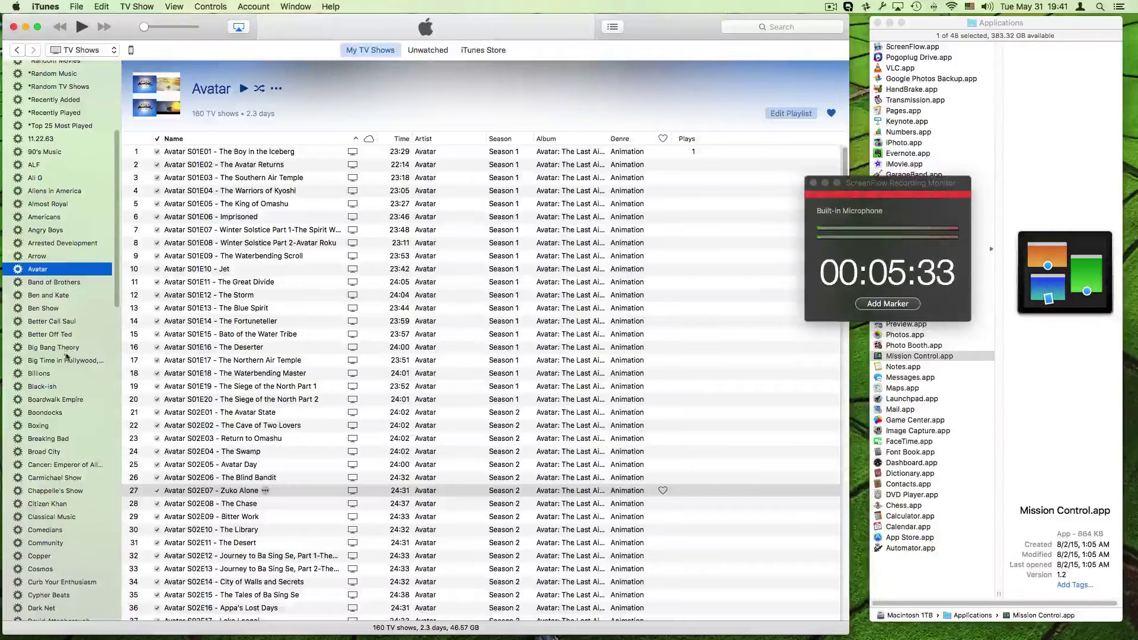
{"action": "left_click", "coordinate": [98, 351]}
{"action": "left_click", "coordinate": [93, 231]}
{"action": "left_click", "coordinate": [91, 333]}
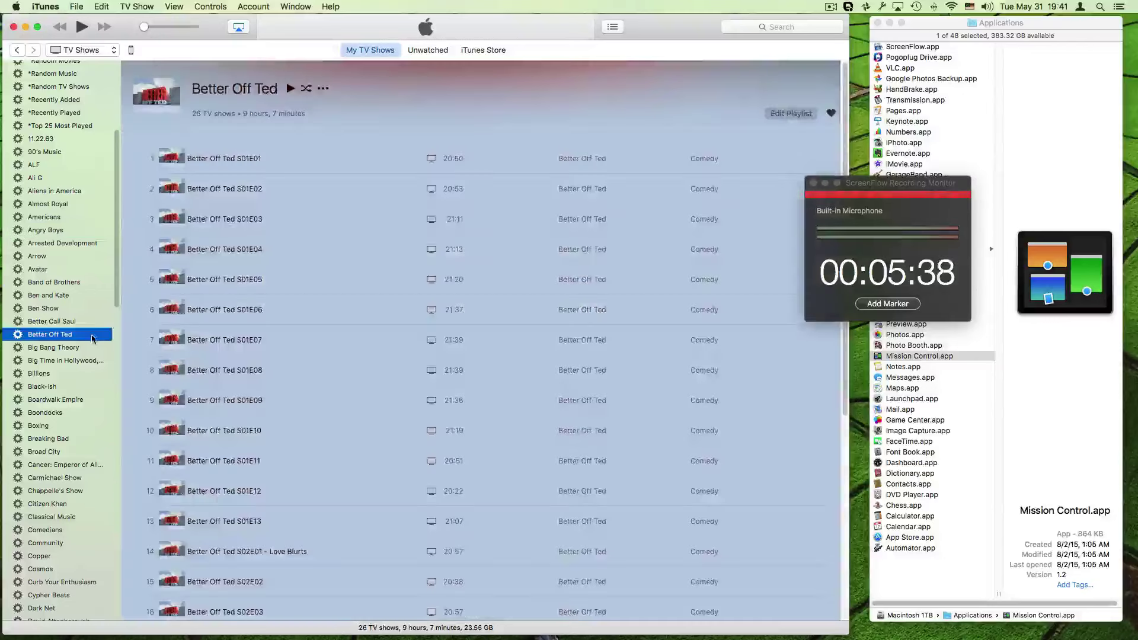
{"action": "left_click", "coordinate": [99, 271]}
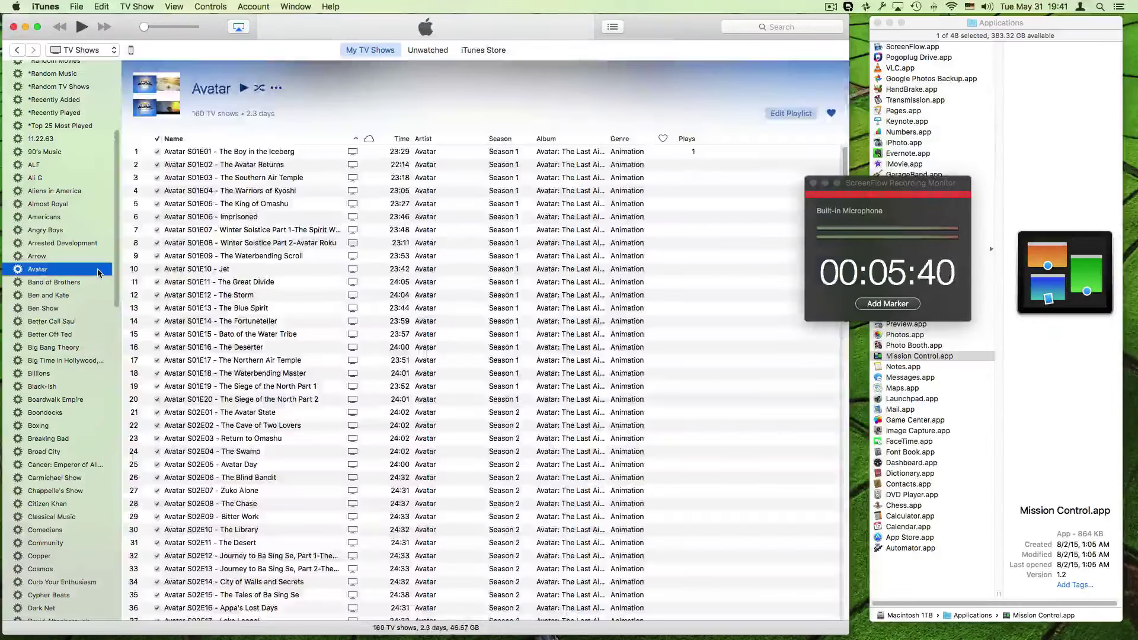
{"action": "left_click", "coordinate": [98, 426]}
{"action": "left_click", "coordinate": [83, 218]}
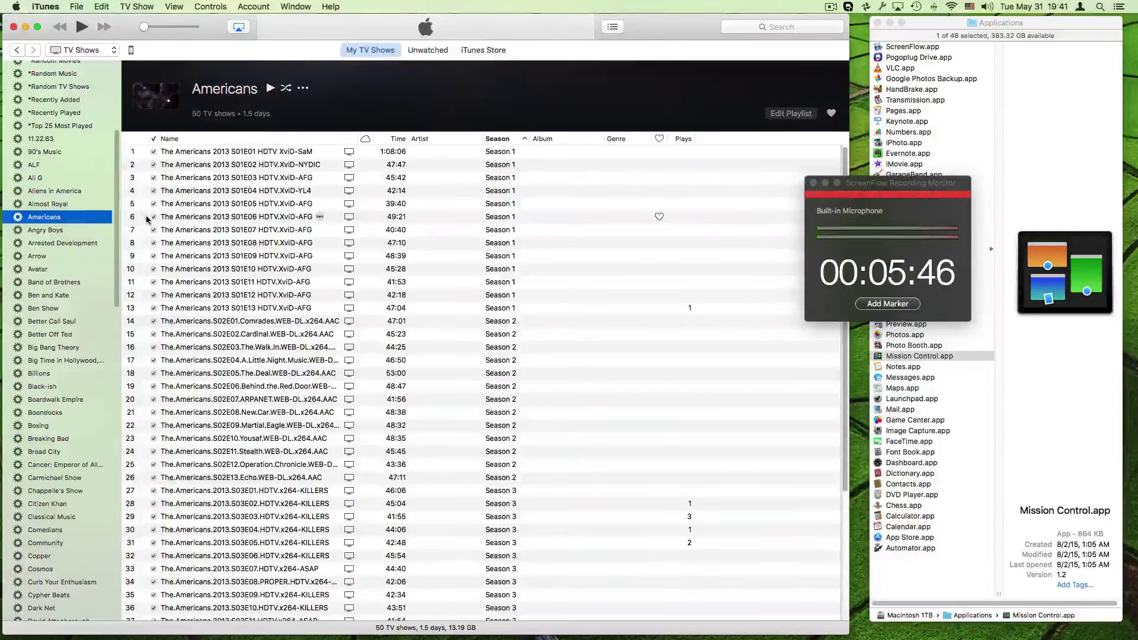
Select episodes S01E05, S02E01 and S01E08 of Americans individually, and extend the selection from S01E08 through S02E12
{"action": "left_click", "coordinate": [237, 204]}
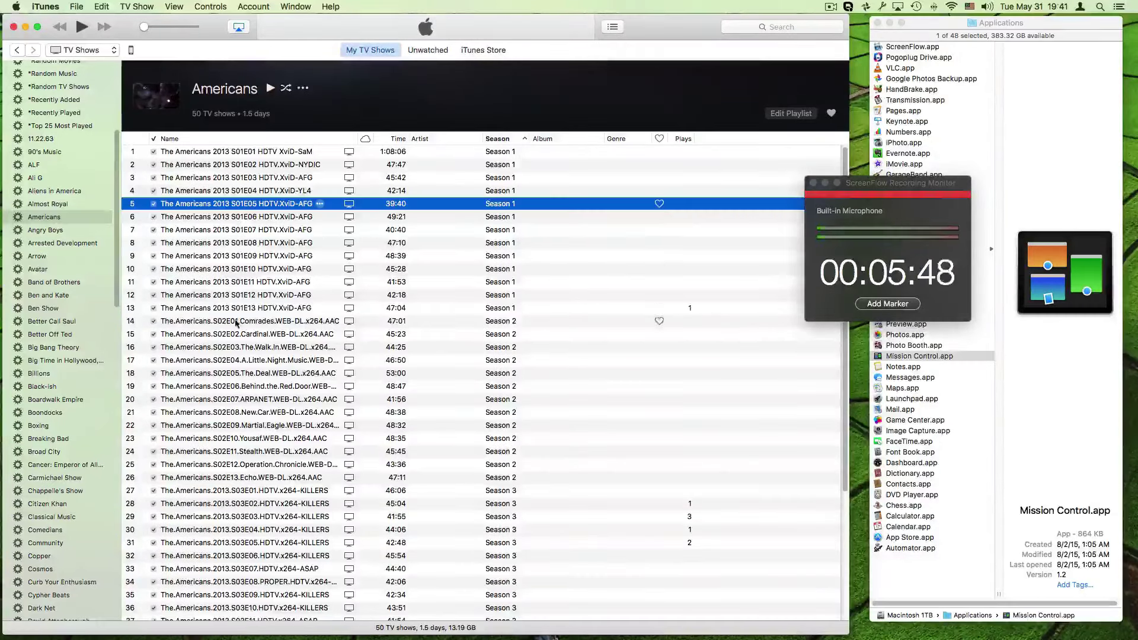
{"action": "left_click", "coordinate": [236, 322], "text": "super"}
{"action": "left_click", "coordinate": [245, 244], "text": "super"}
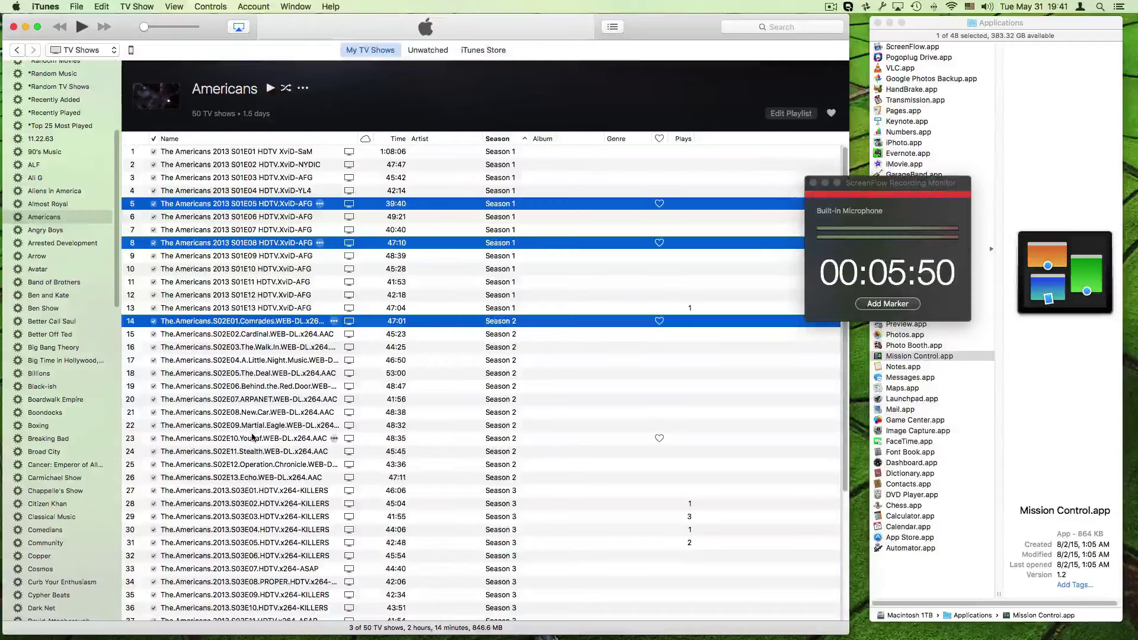
{"action": "left_click", "coordinate": [259, 466], "text": "shift"}
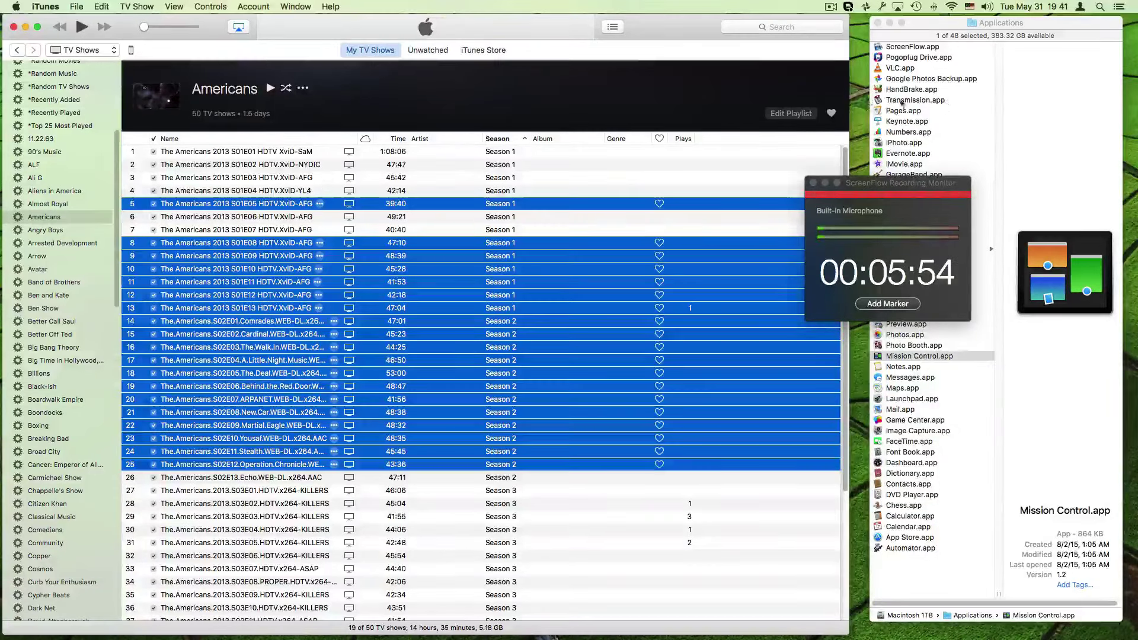
Switch to the Finder Applications window and move the ScreenFlow Recording Monitor off its file list
{"action": "left_click", "coordinate": [963, 103]}
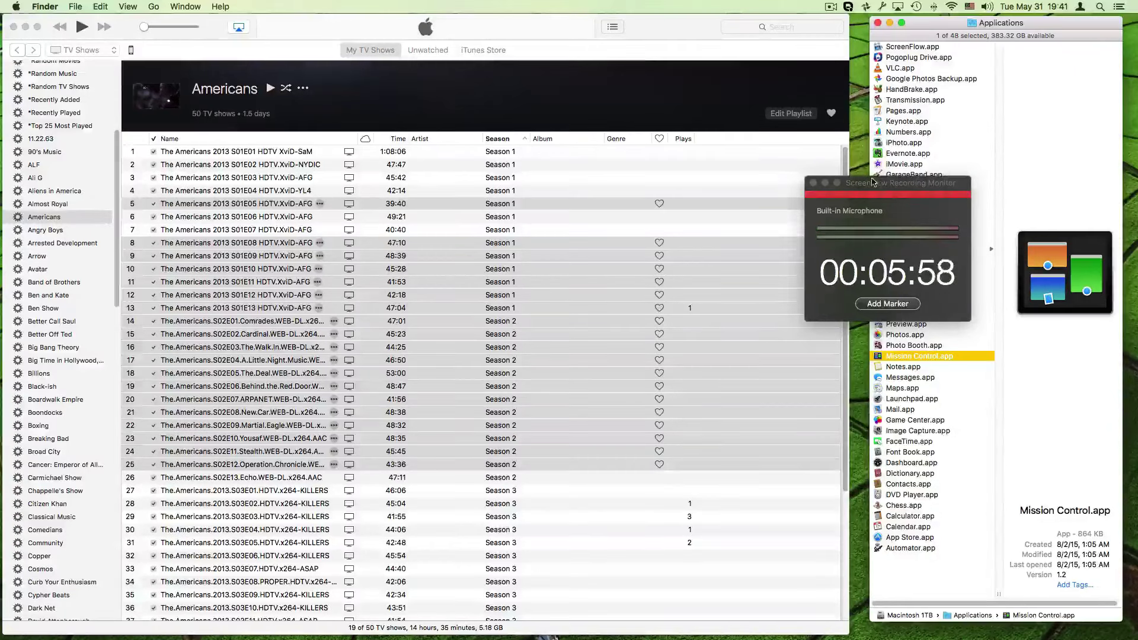
{"action": "left_click", "coordinate": [873, 182]}
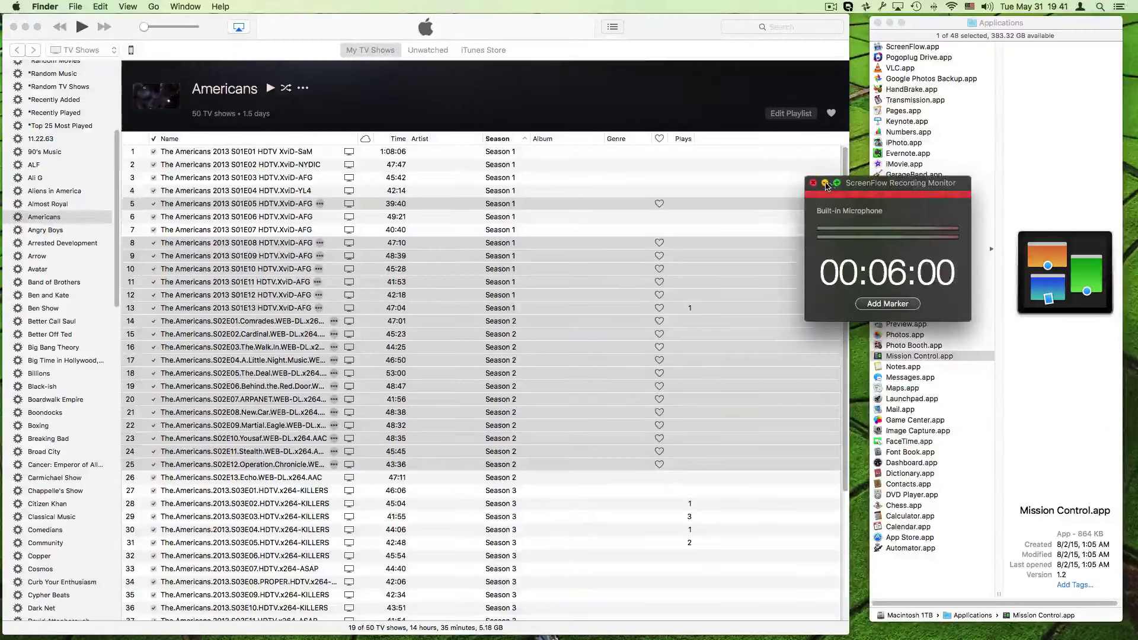
{"action": "left_click_drag", "start_coordinate": [882, 182], "coordinate": [691, 202]}
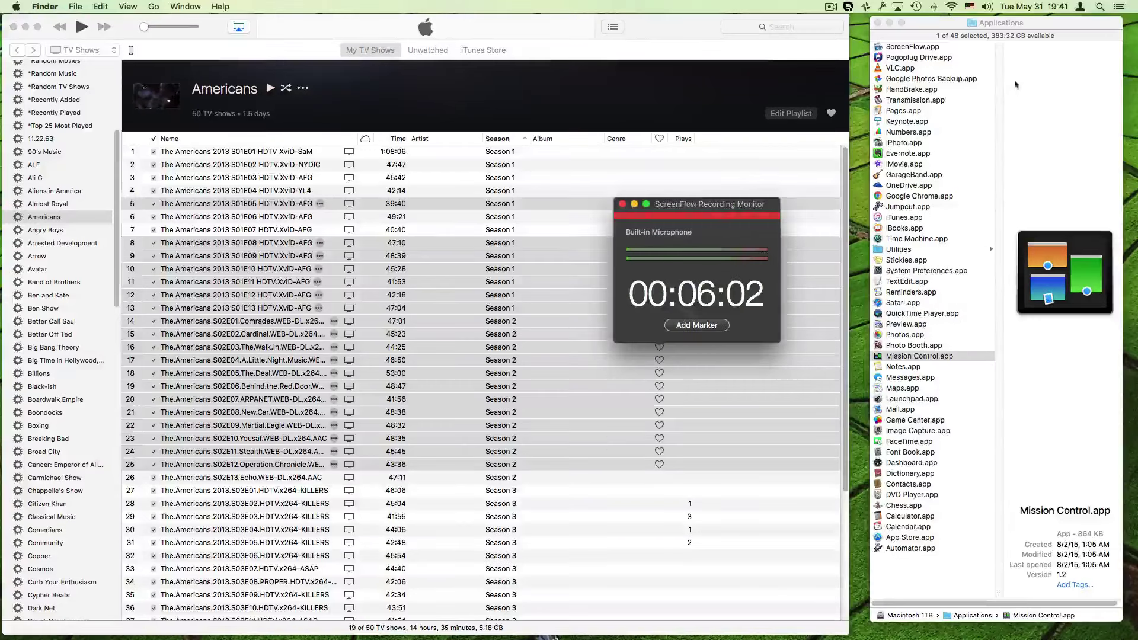
Activate the Applications window and select ScreenFlow, VLC, HandBrake, Pages, Numbers, Evernote and GarageBand individually
{"action": "left_click", "coordinate": [948, 36]}
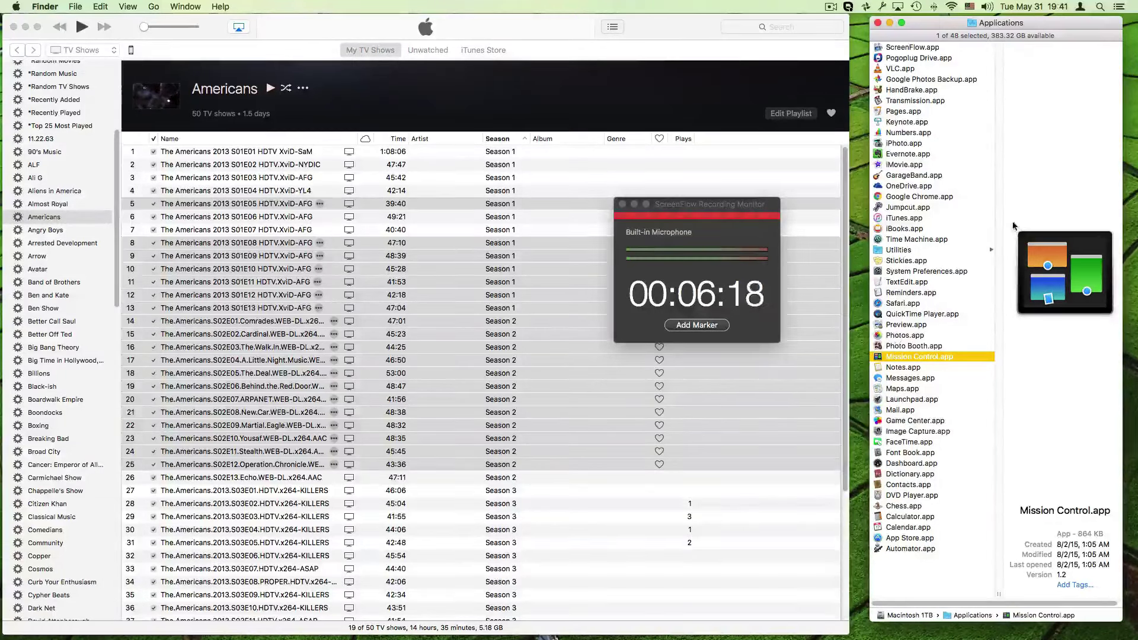
{"action": "left_click", "coordinate": [956, 50]}
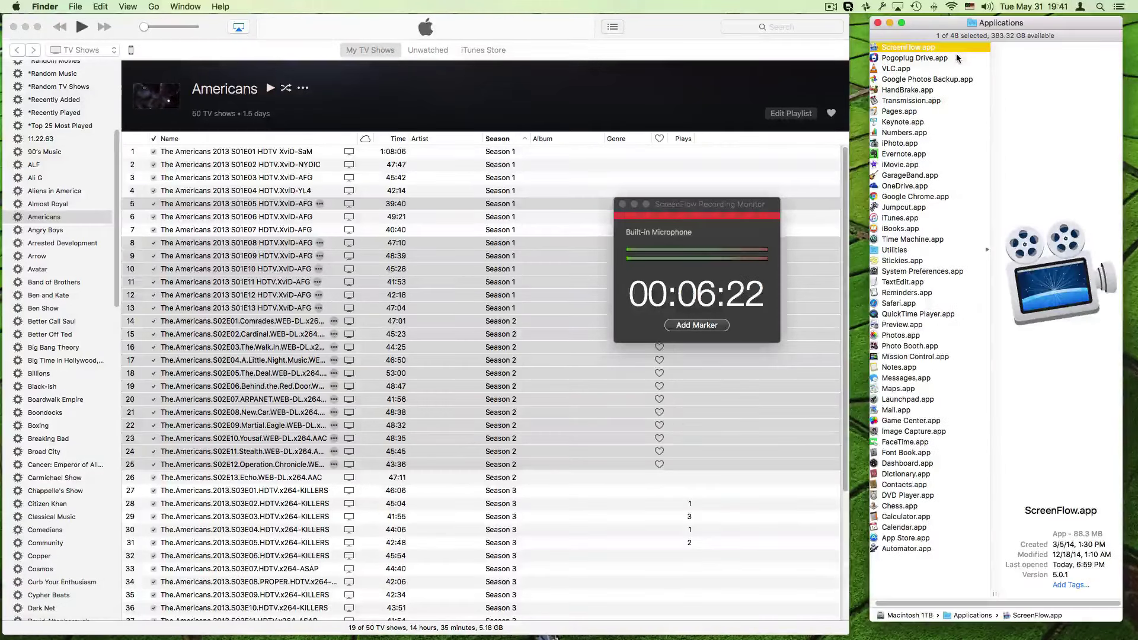
{"action": "left_click", "coordinate": [929, 69], "text": "super"}
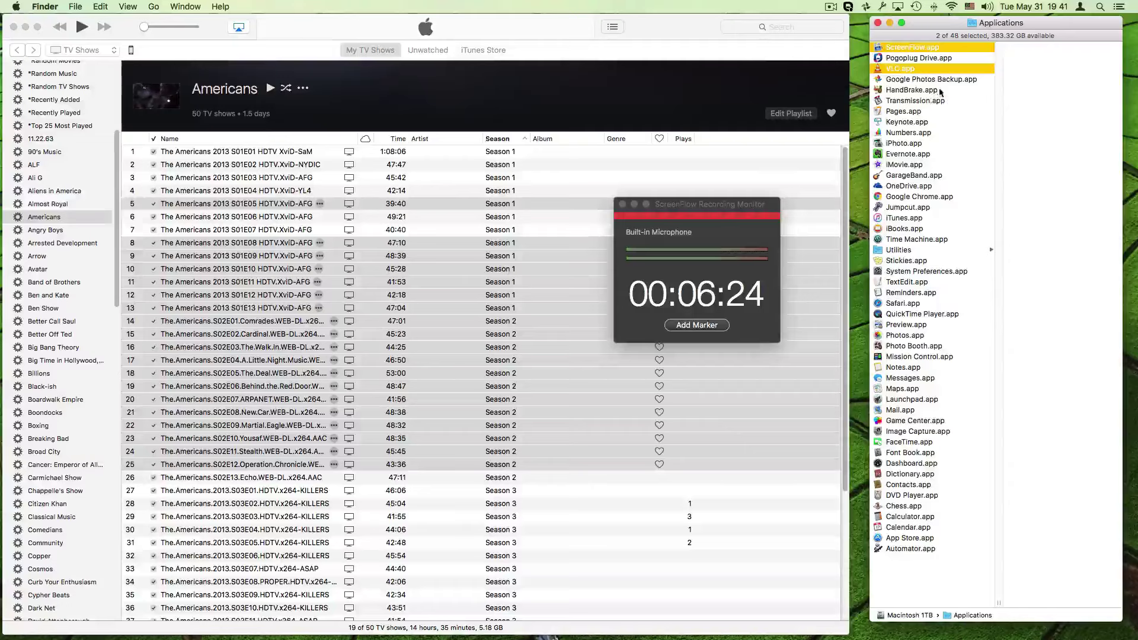
{"action": "left_click", "coordinate": [938, 90], "text": "super"}
{"action": "left_click", "coordinate": [956, 113], "text": "super"}
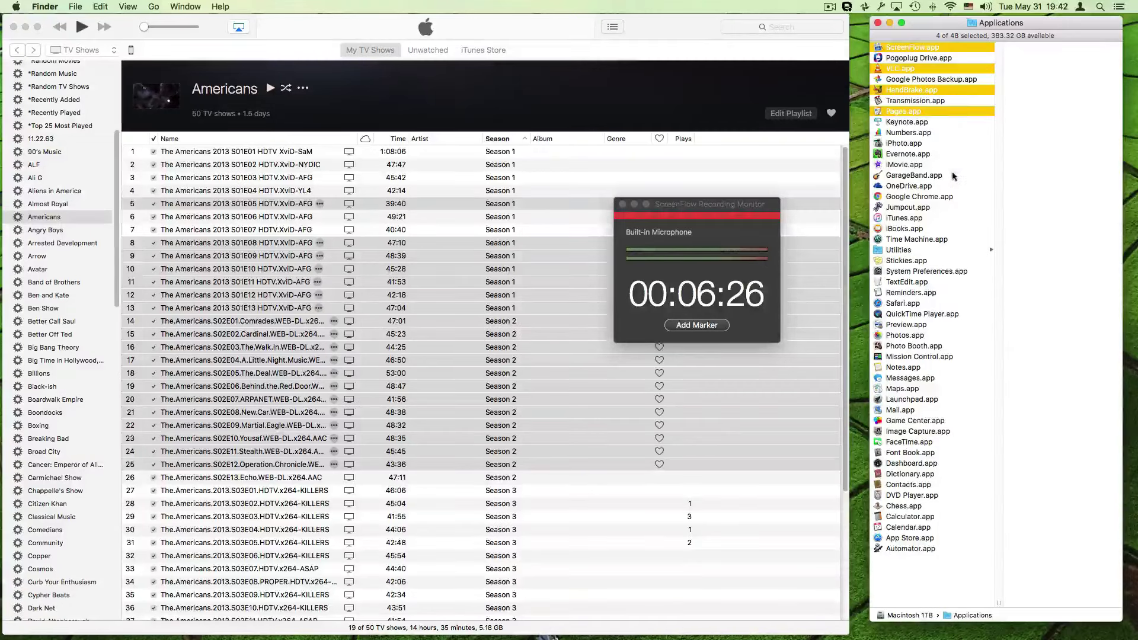
{"action": "left_click", "coordinate": [953, 133], "text": "super"}
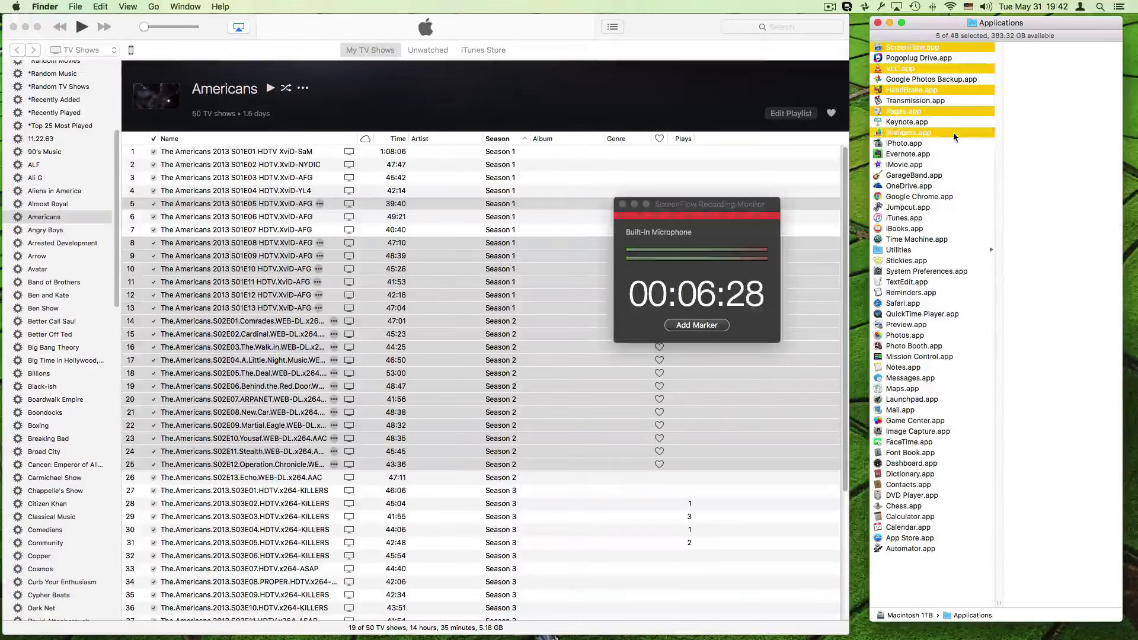
{"action": "left_click", "coordinate": [947, 154], "text": "super"}
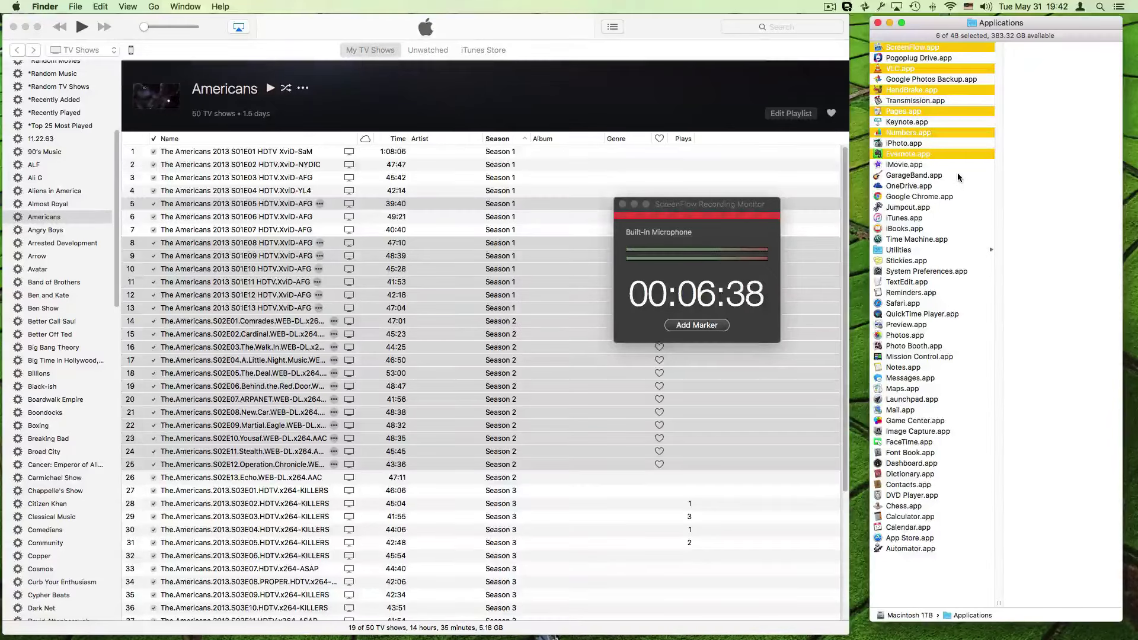
{"action": "left_click", "coordinate": [957, 172], "text": "super"}
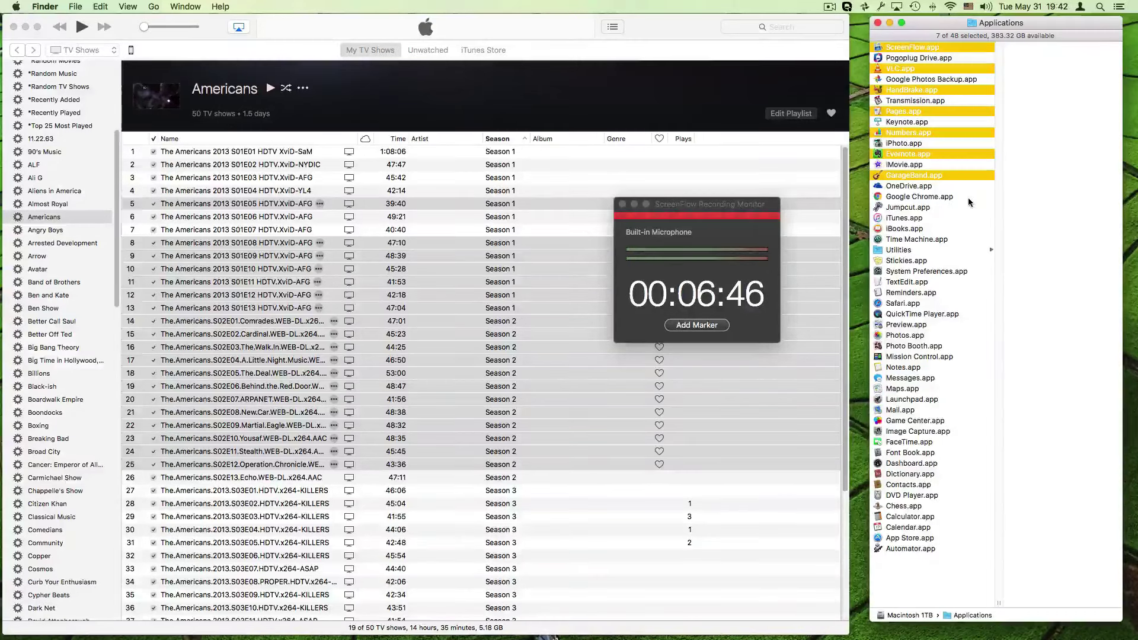
Extend the selection from GarageBand through Google Chrome, and add the ranges Time Machine to Stickies, Safari to Preview and Notes to Maps
{"action": "left_click", "coordinate": [969, 200], "text": "shift"}
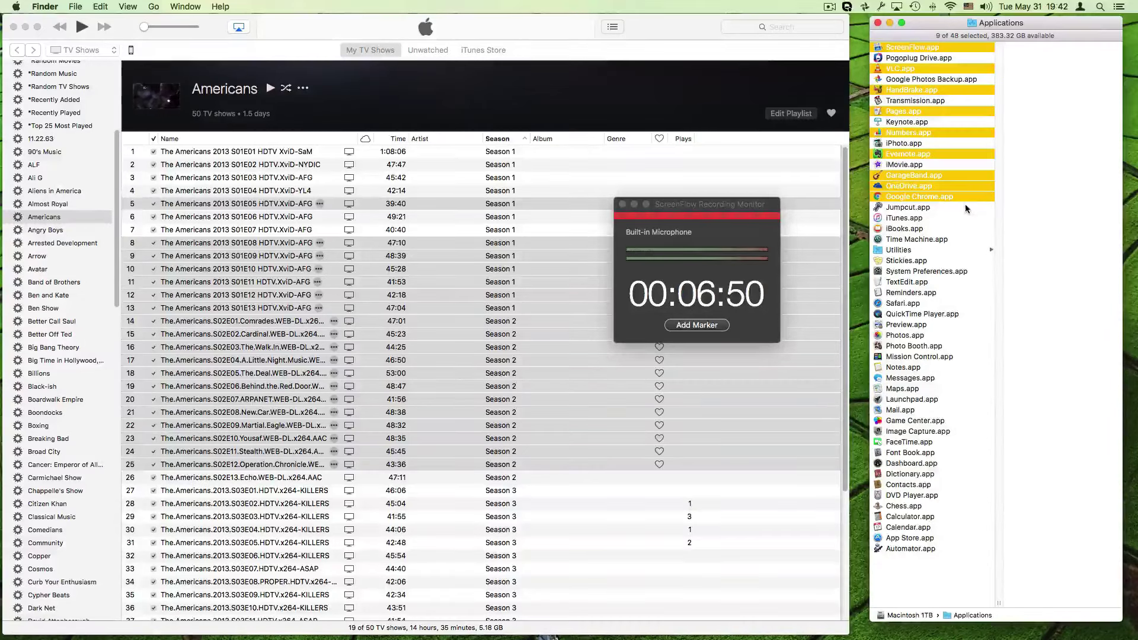
{"action": "left_click", "coordinate": [962, 239], "text": "super"}
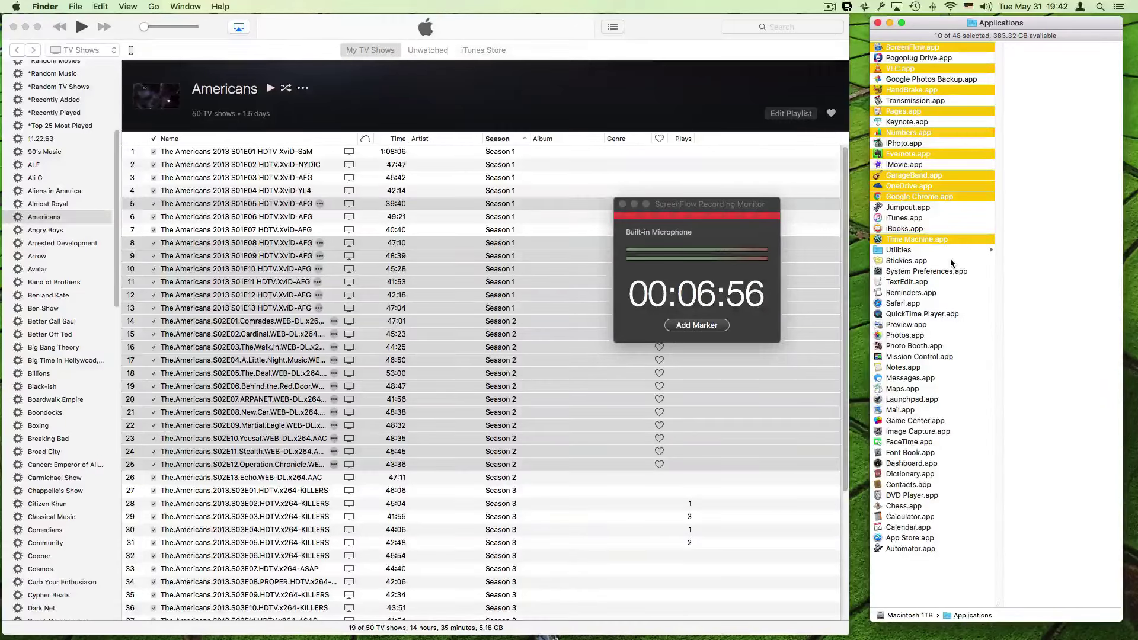
{"action": "left_click", "coordinate": [951, 260], "text": "shift"}
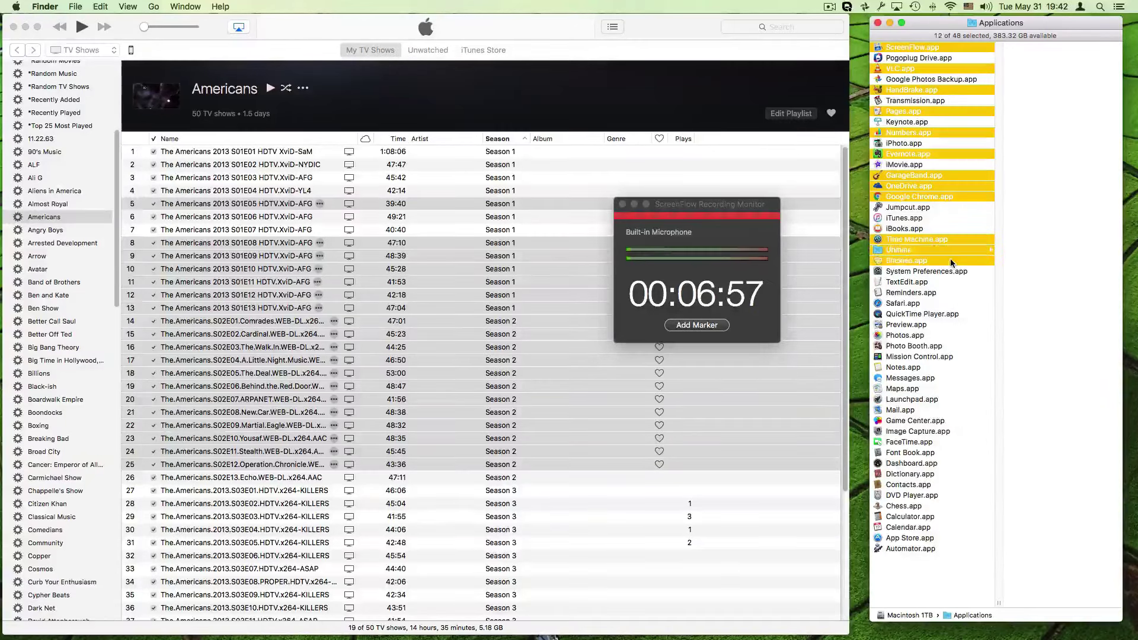
{"action": "left_click", "coordinate": [946, 301], "text": "super"}
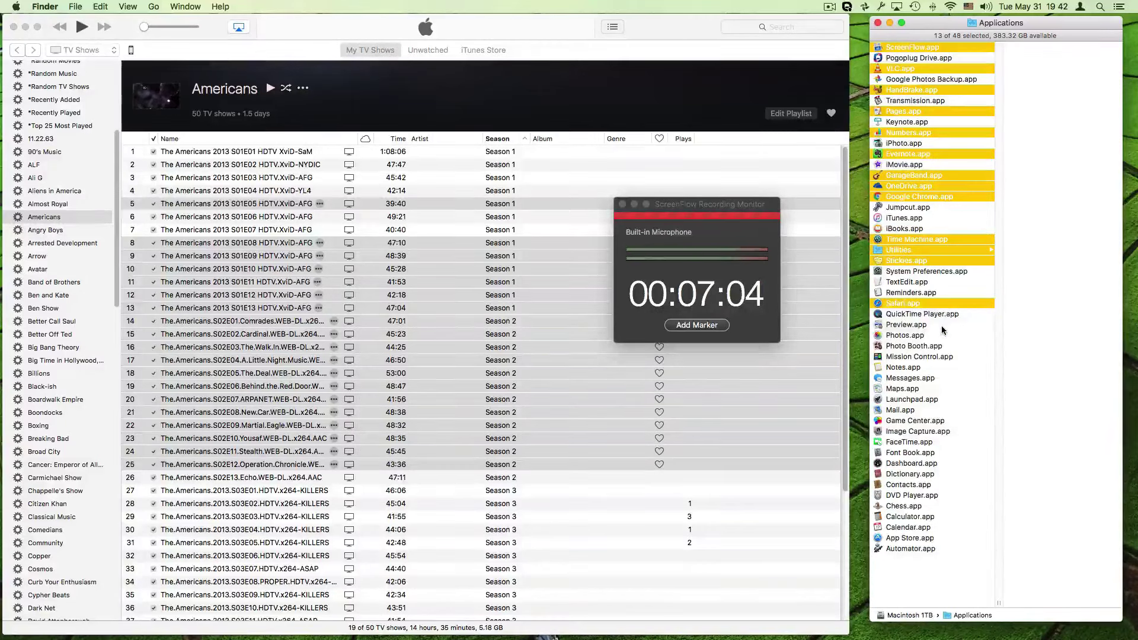
{"action": "left_click", "coordinate": [941, 326], "text": "shift"}
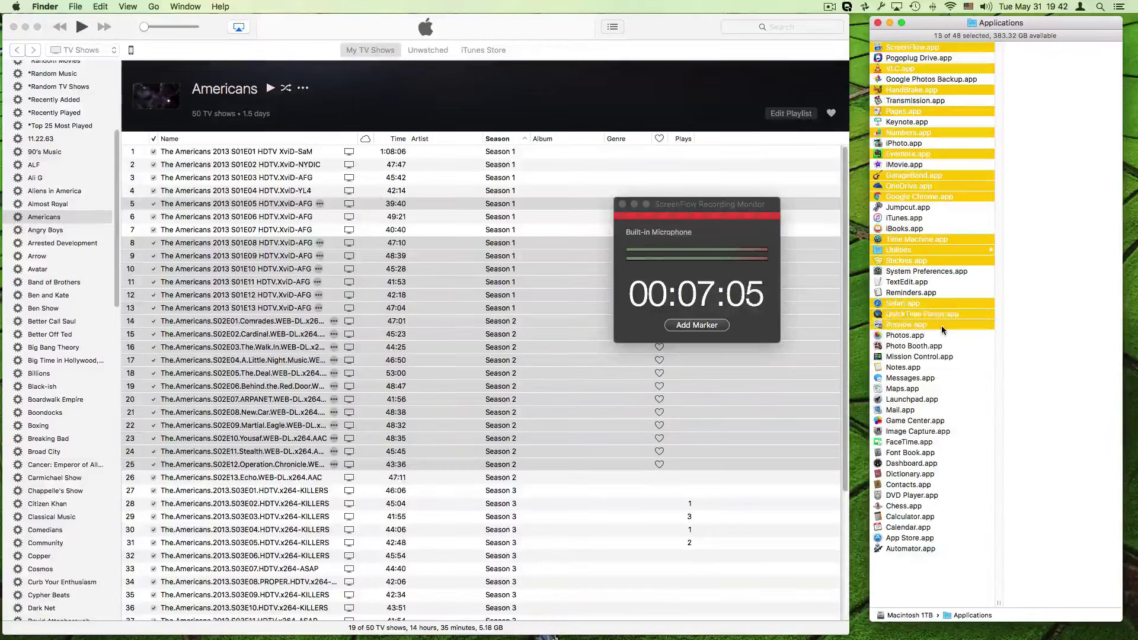
{"action": "left_click", "coordinate": [959, 367], "text": "super"}
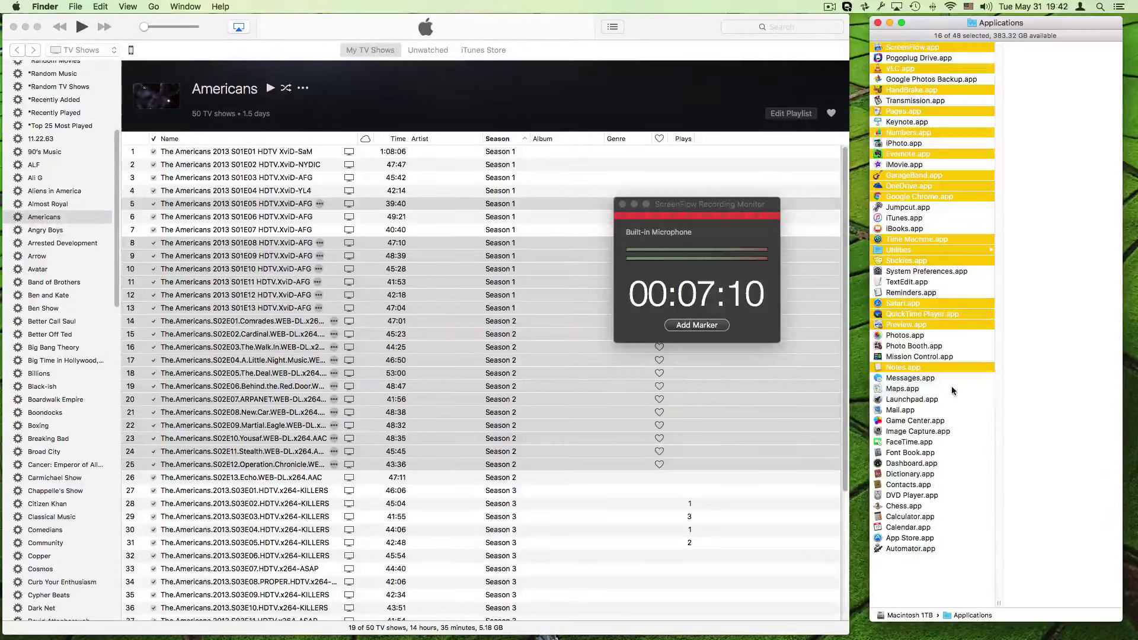
{"action": "left_click", "coordinate": [952, 389], "text": "shift"}
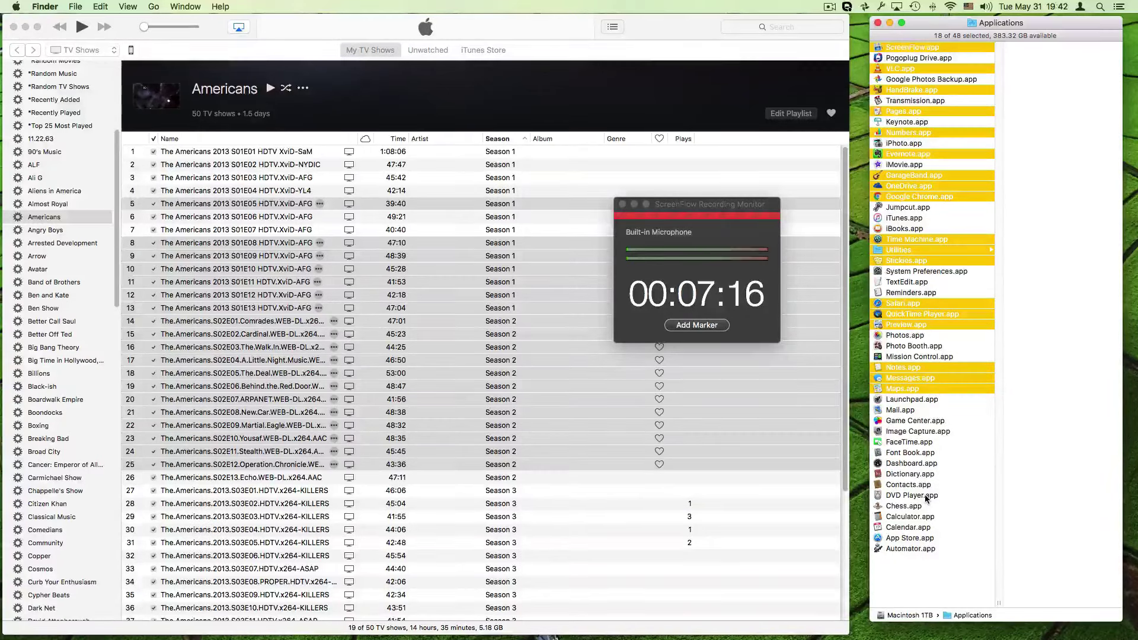
Replace the multiple selection with Image Capture alone, and select the continuous range from ScreenFlow through Automator
{"action": "left_click", "coordinate": [887, 431]}
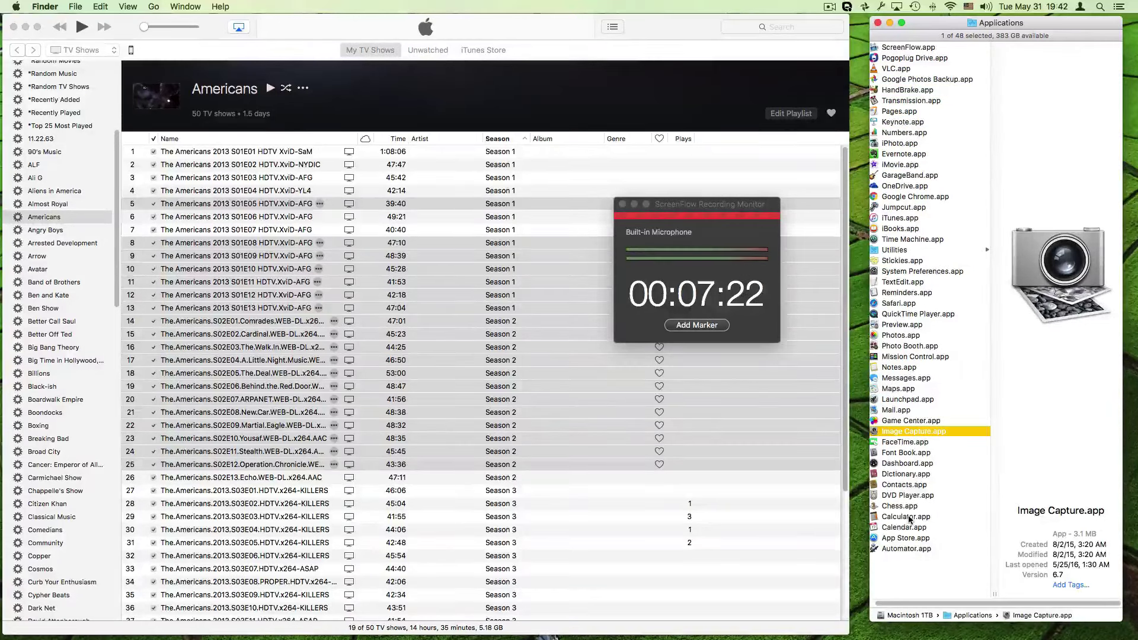
{"action": "scroll", "coordinate": [939, 220], "scroll_direction": "left", "scroll_amount": 1}
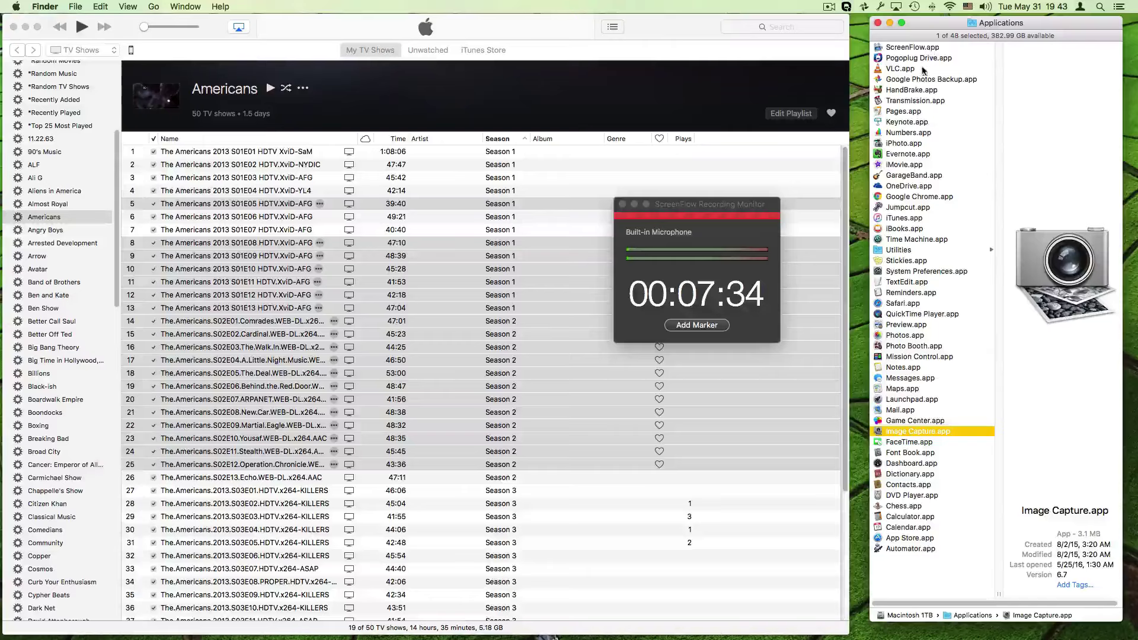
{"action": "left_click", "coordinate": [918, 49]}
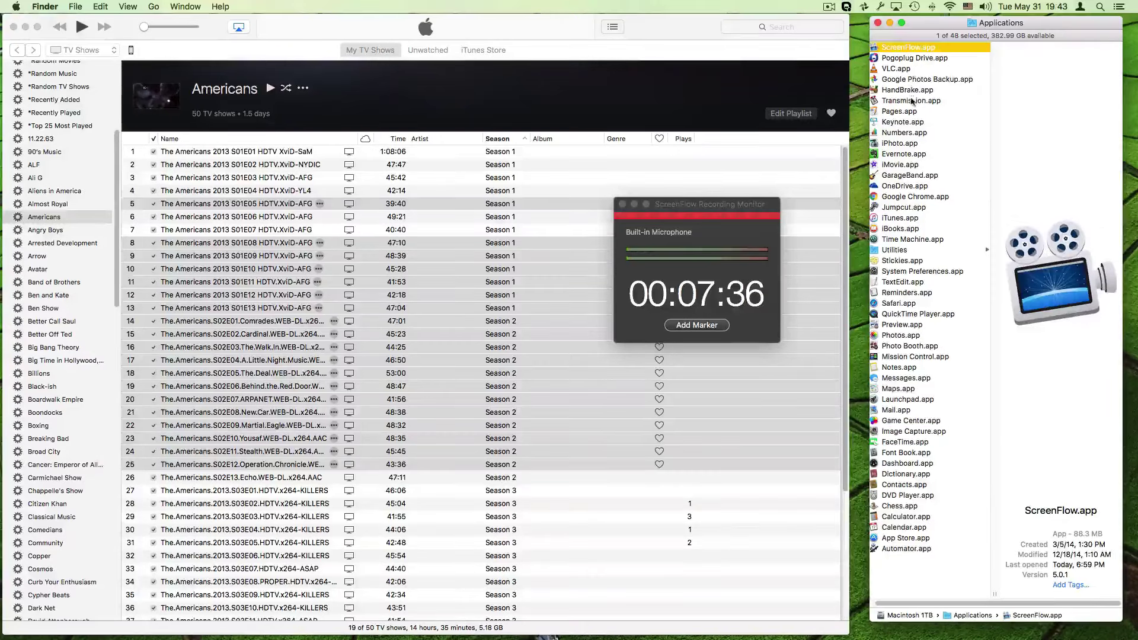
{"action": "left_click", "coordinate": [922, 549], "text": "shift"}
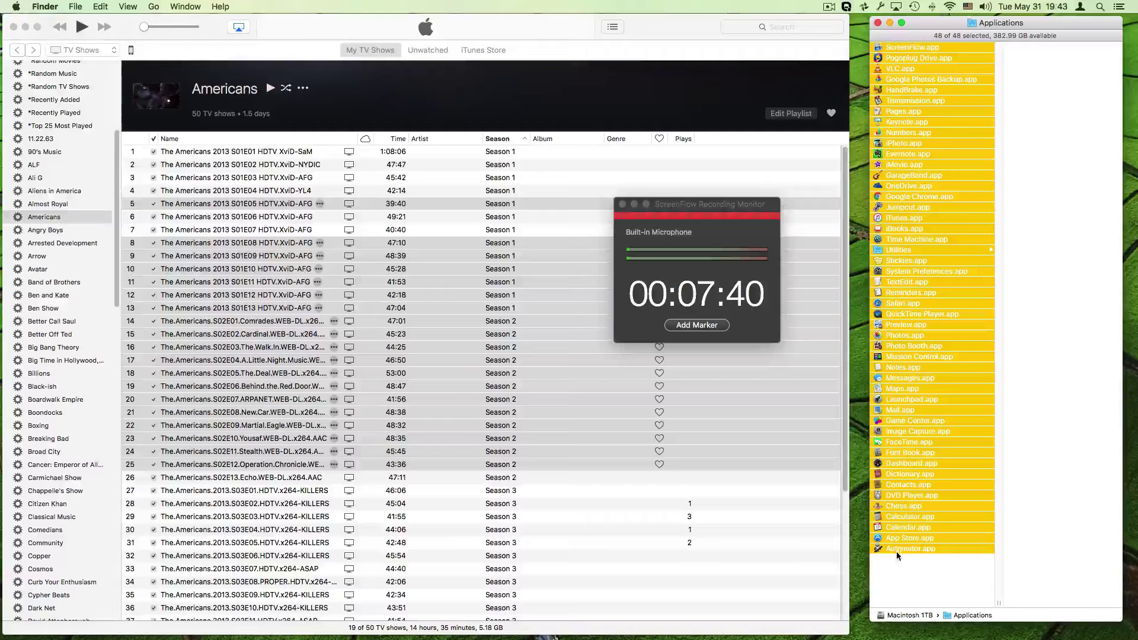
Remove Automator, App Store, Image Capture, Utilities, iBooks and iTunes individually from the full selection
{"action": "left_click", "coordinate": [896, 549], "text": "super"}
{"action": "left_click", "coordinate": [897, 539], "text": "super"}
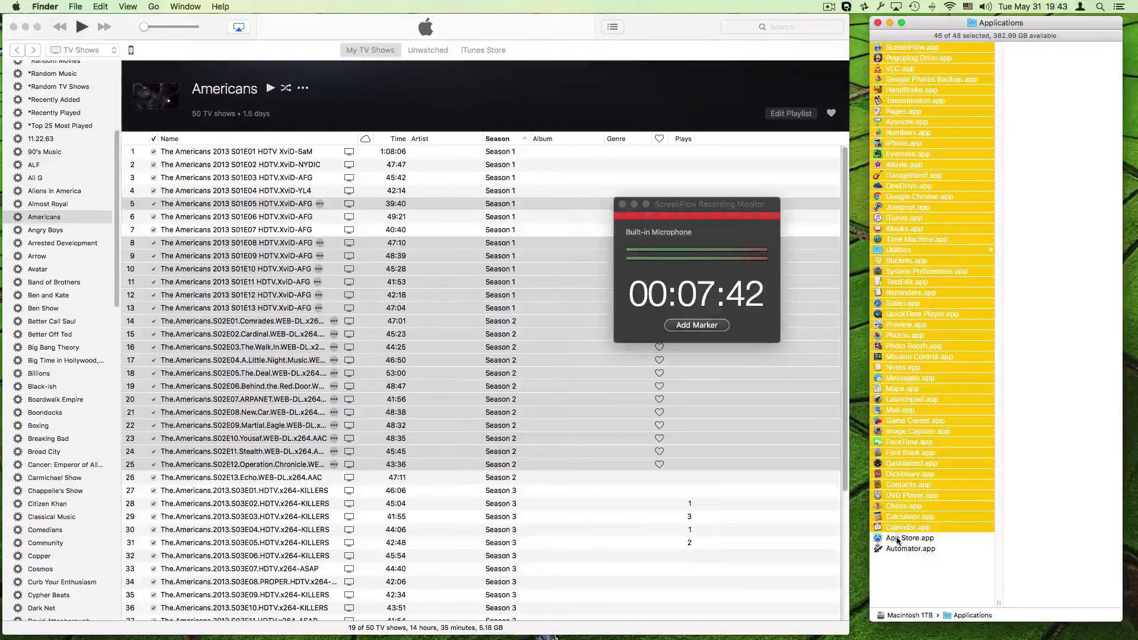
{"action": "left_click", "coordinate": [895, 432], "text": "super"}
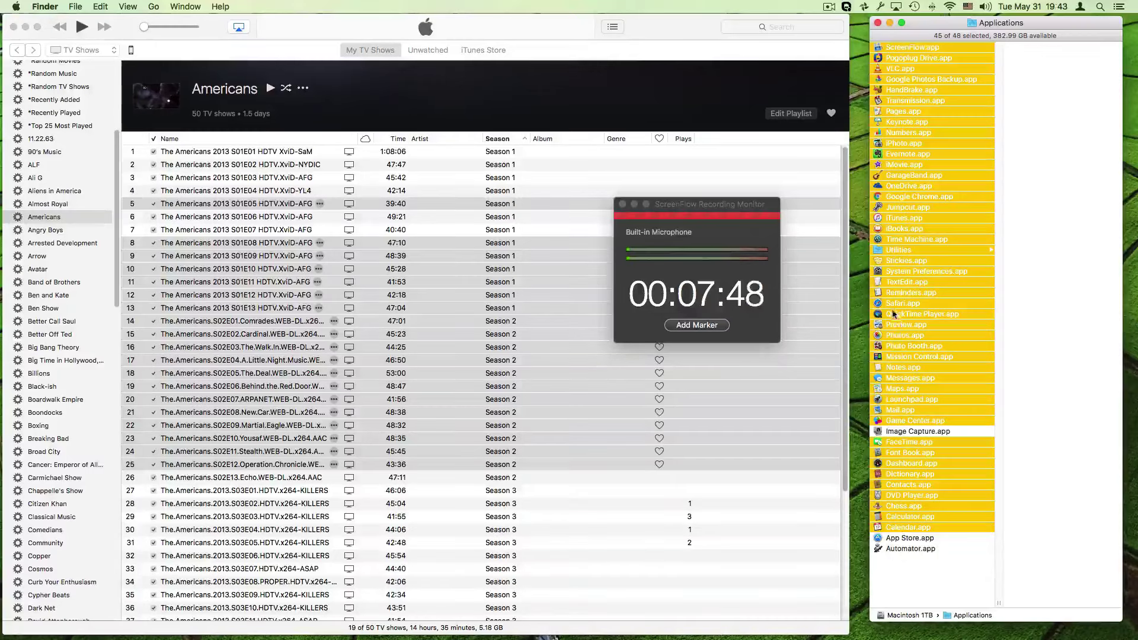
{"action": "left_click", "coordinate": [890, 247], "text": "super"}
{"action": "left_click", "coordinate": [897, 231], "text": "super"}
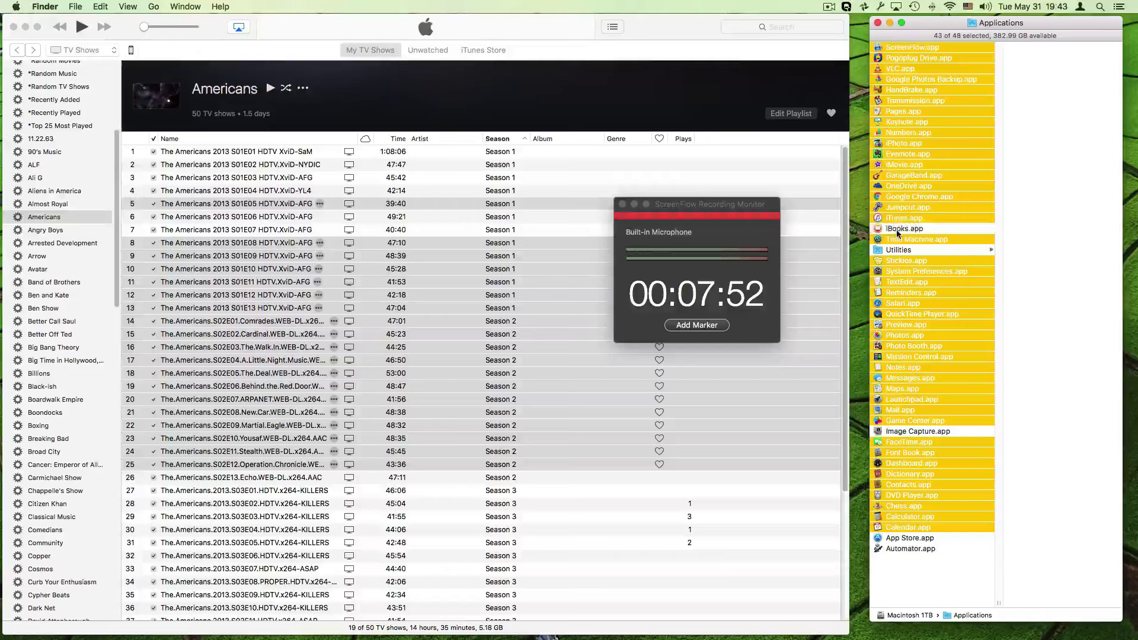
{"action": "left_click", "coordinate": [899, 217], "text": "super"}
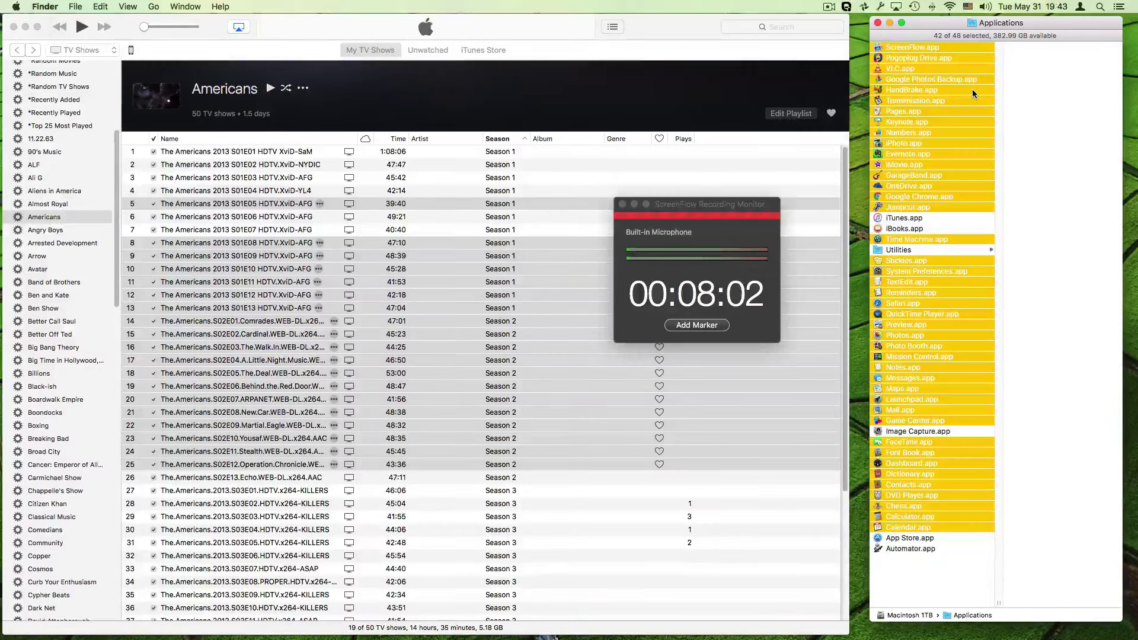
Sweep over HandBrake through Numbers to deselect them, and toggle items in that range so Transmission and Keynote are selected again
{"action": "left_click_drag", "start_coordinate": [971, 89], "coordinate": [975, 126]}
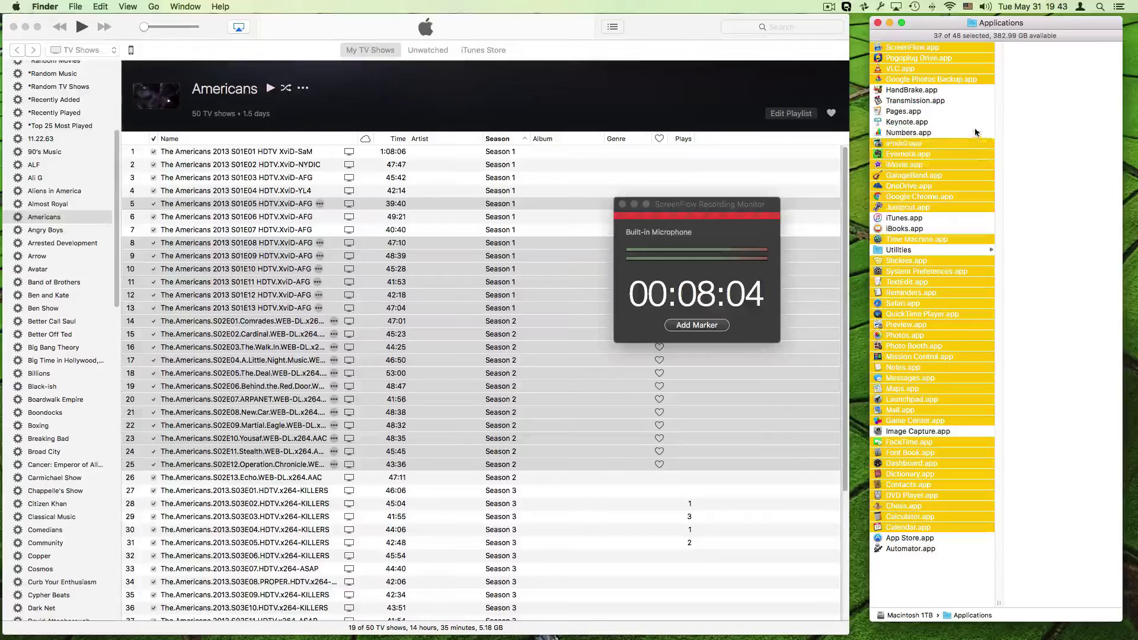
{"action": "left_click", "coordinate": [905, 102], "text": "super"}
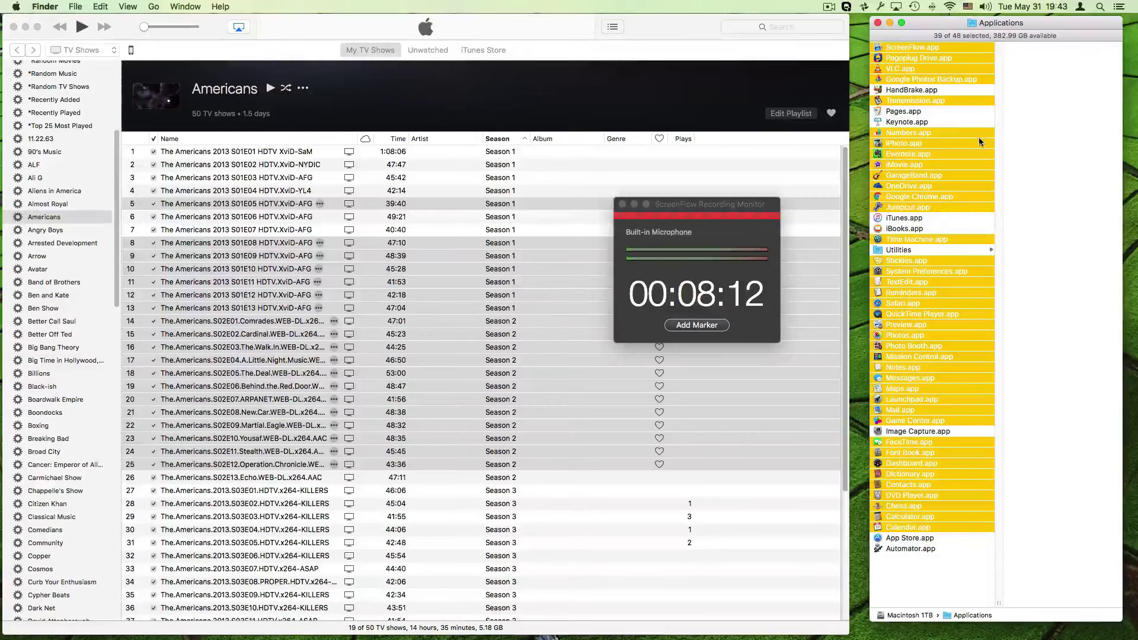
{"action": "left_click_drag", "start_coordinate": [982, 133], "coordinate": [986, 57]}
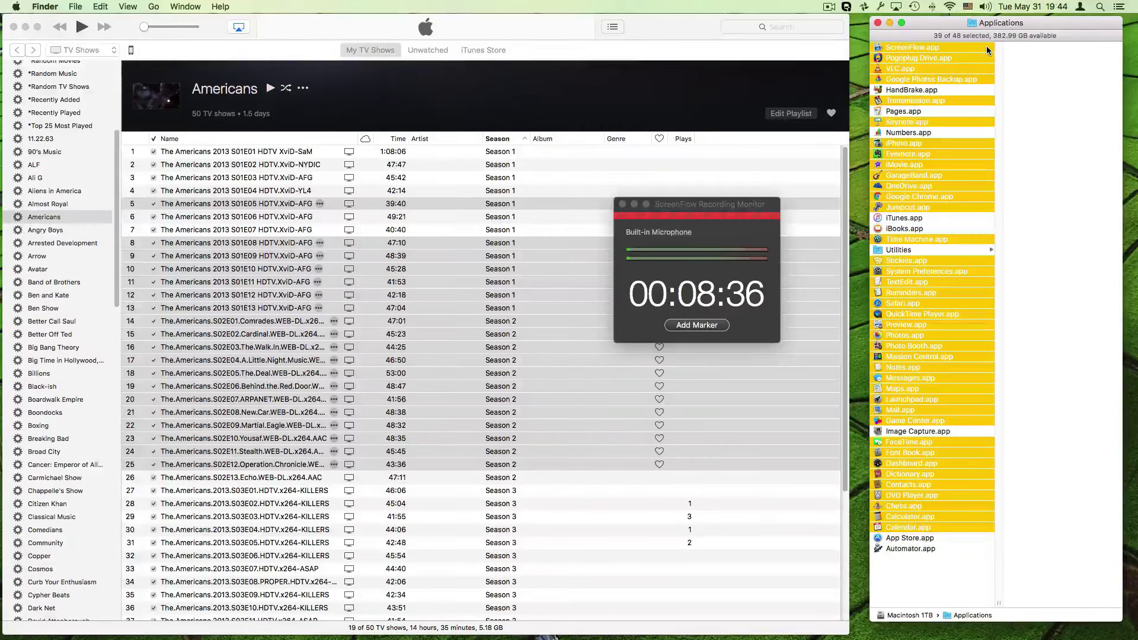
Invert the selection of every item by sweeping through the whole list from ScreenFlow to Automator
{"action": "left_click", "coordinate": [987, 48], "text": "super"}
{"action": "left_click_drag", "start_coordinate": [987, 50], "coordinate": [982, 549]}
{"action": "left_click_drag", "start_coordinate": [979, 638], "coordinate": [978, 634]}
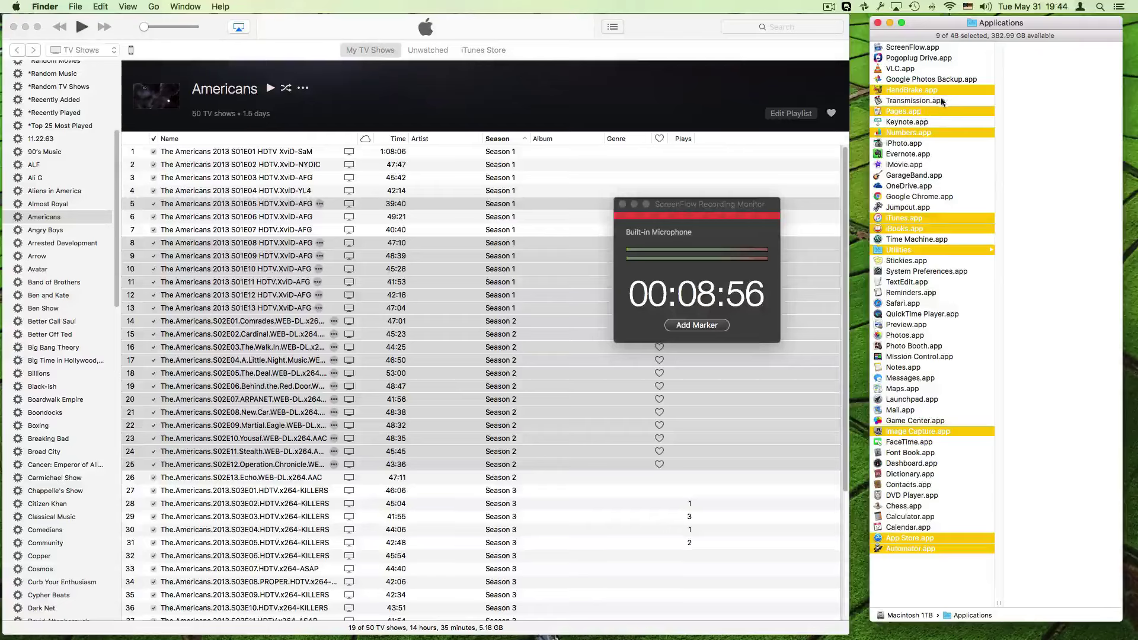
Select OneDrive alone, select all items in Applications, and exclude iPhoto, Evernote, iMovie and OneDrive from the selection
{"action": "left_click", "coordinate": [954, 190]}
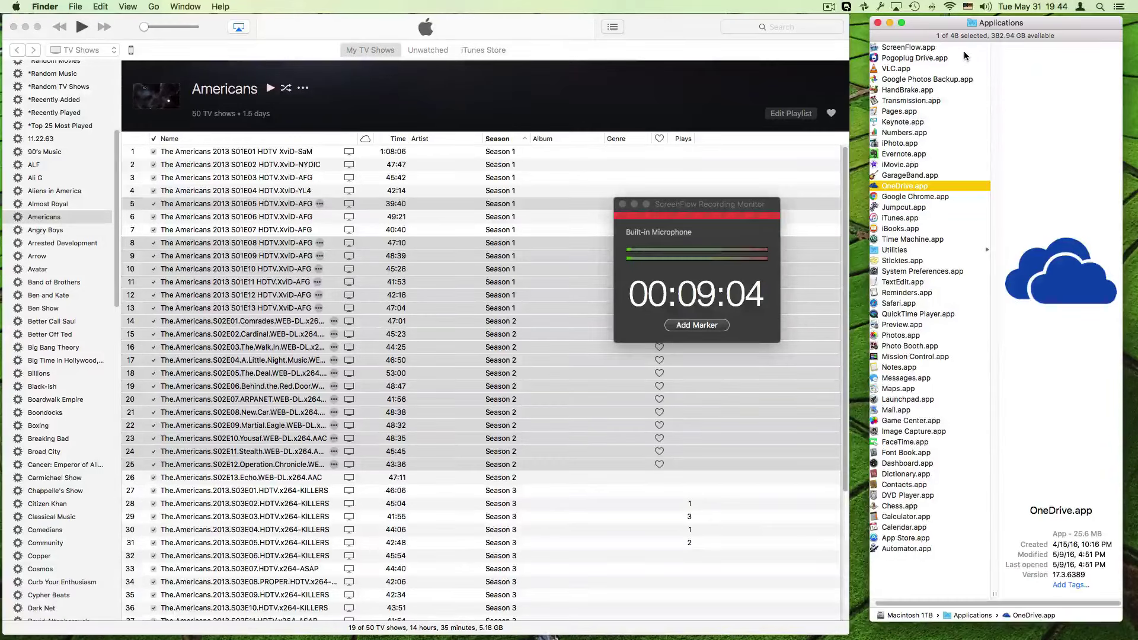
{"action": "key", "text": "super+a"}
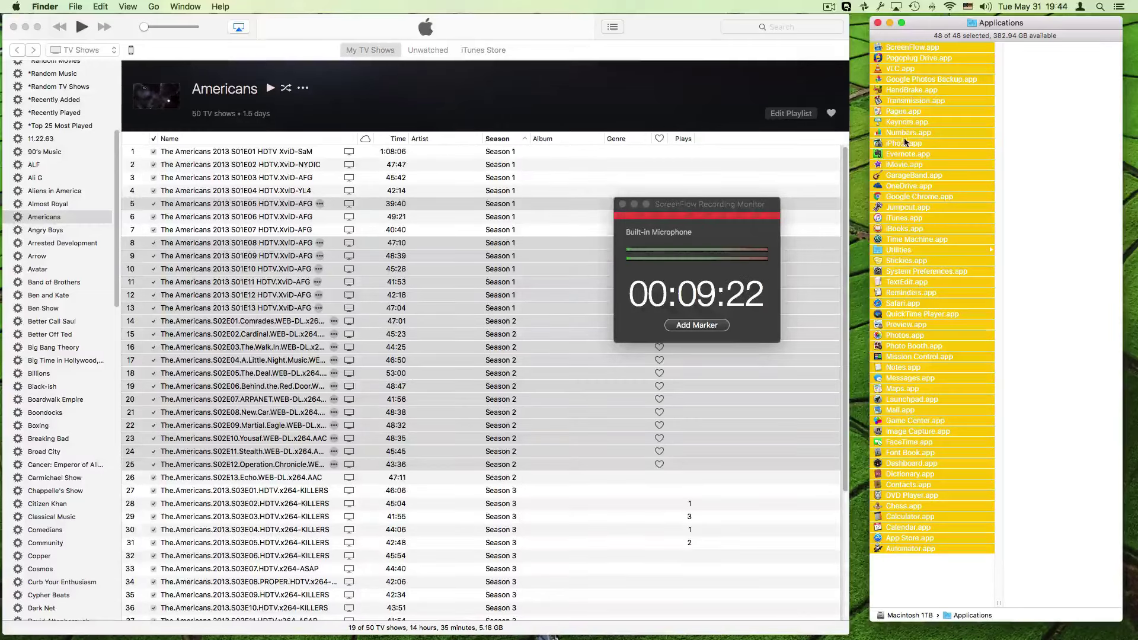
{"action": "left_click", "coordinate": [947, 143], "text": "super"}
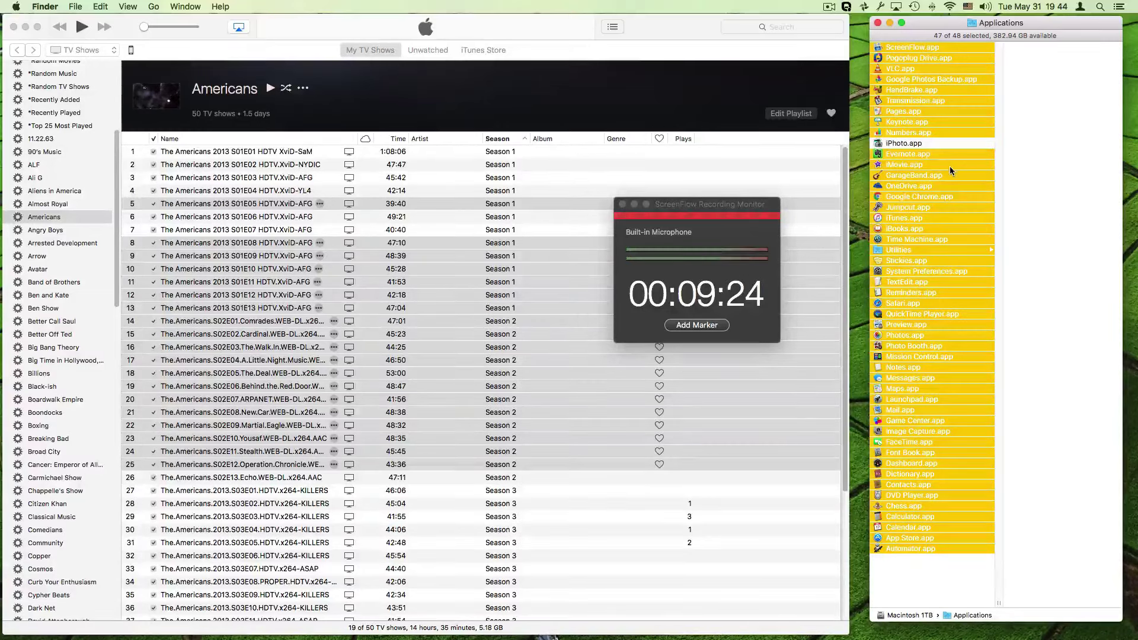
{"action": "left_click", "coordinate": [966, 153], "text": "super"}
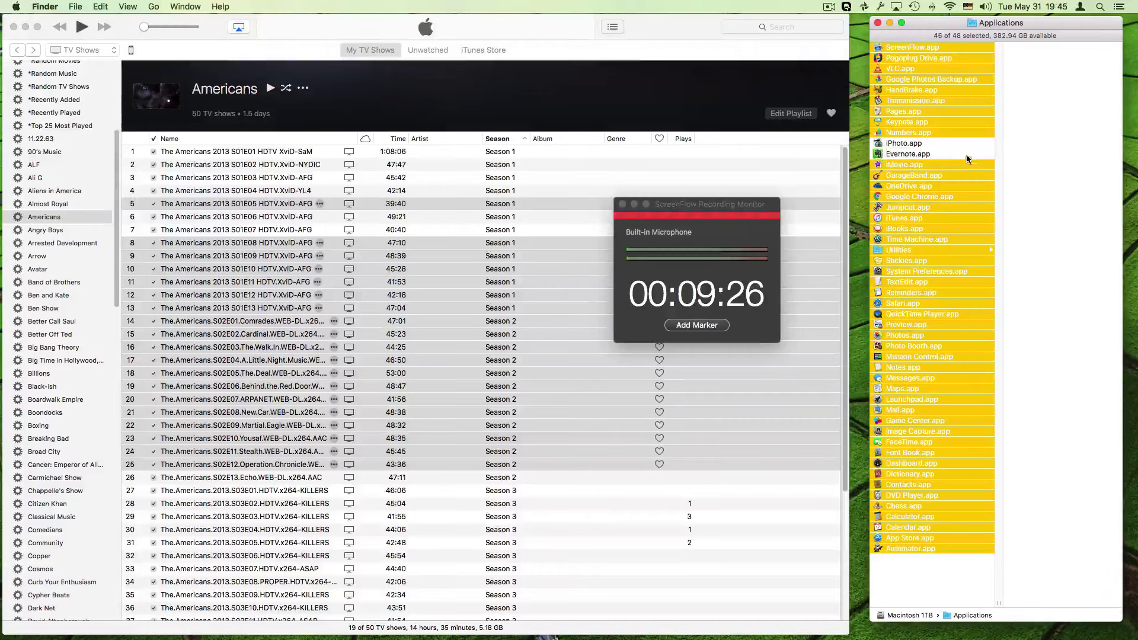
{"action": "left_click", "coordinate": [966, 162], "text": "super"}
{"action": "left_click", "coordinate": [966, 186], "text": "super"}
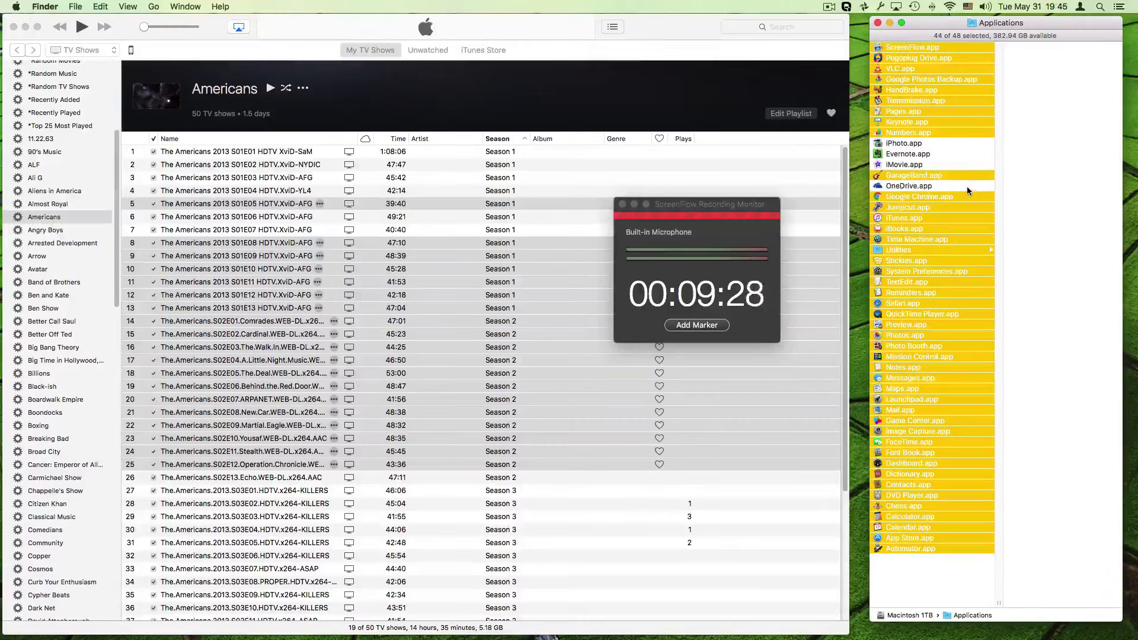
Exclude iTunes, iBooks, Utilities, Image Capture, App Store and Automator from the selection as well
{"action": "left_click", "coordinate": [967, 218], "text": "super"}
{"action": "left_click", "coordinate": [968, 228], "text": "super"}
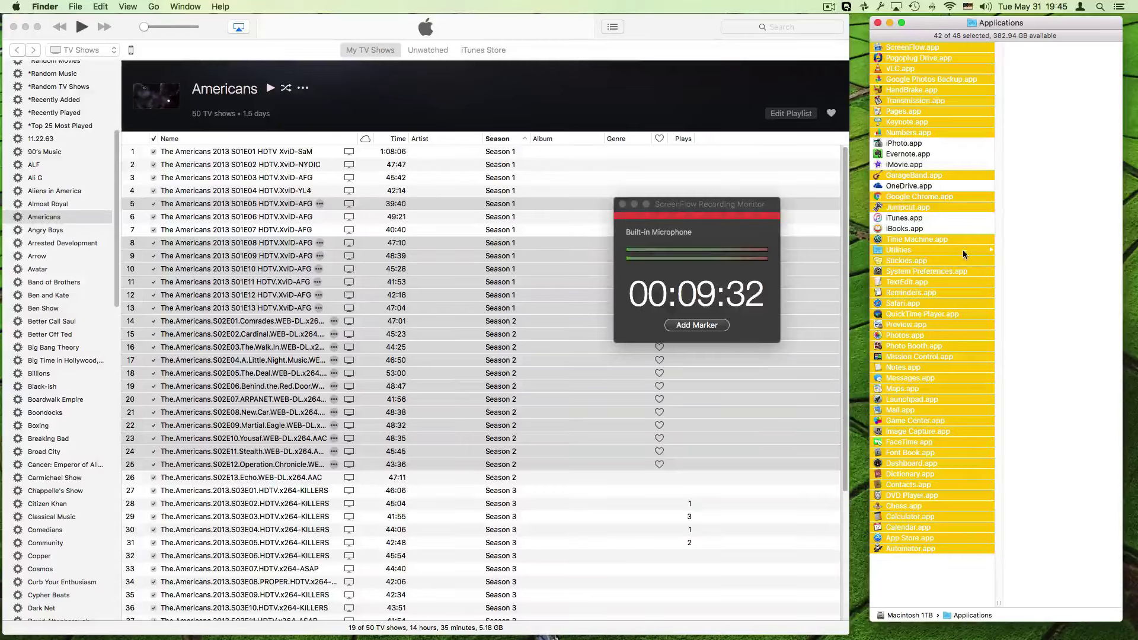
{"action": "left_click", "coordinate": [963, 250], "text": "super"}
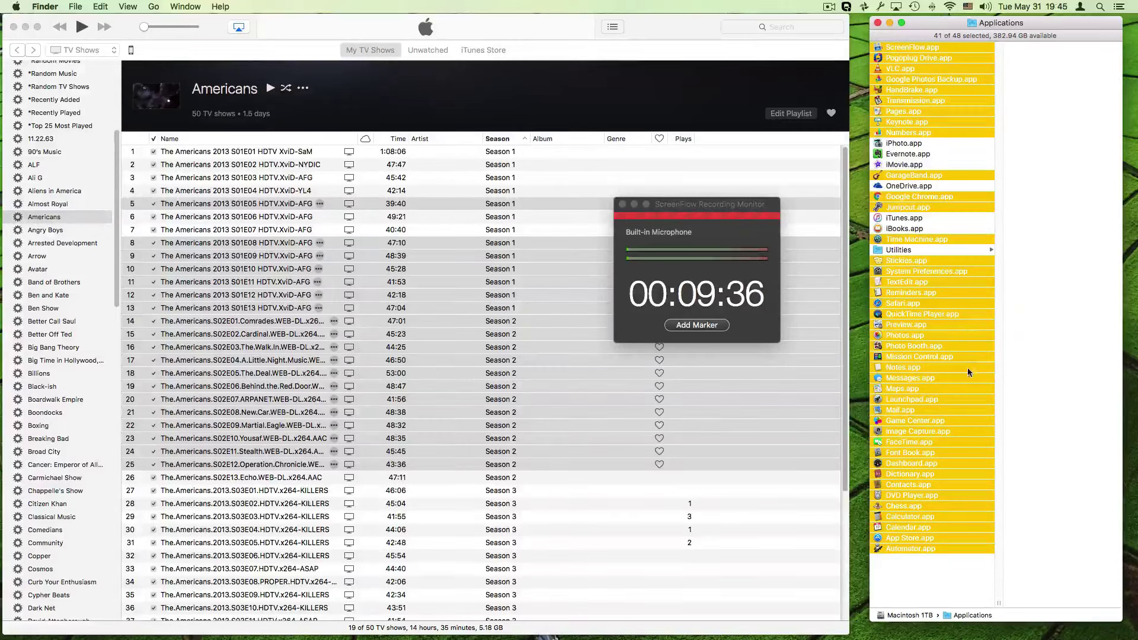
{"action": "left_click", "coordinate": [966, 430], "text": "super"}
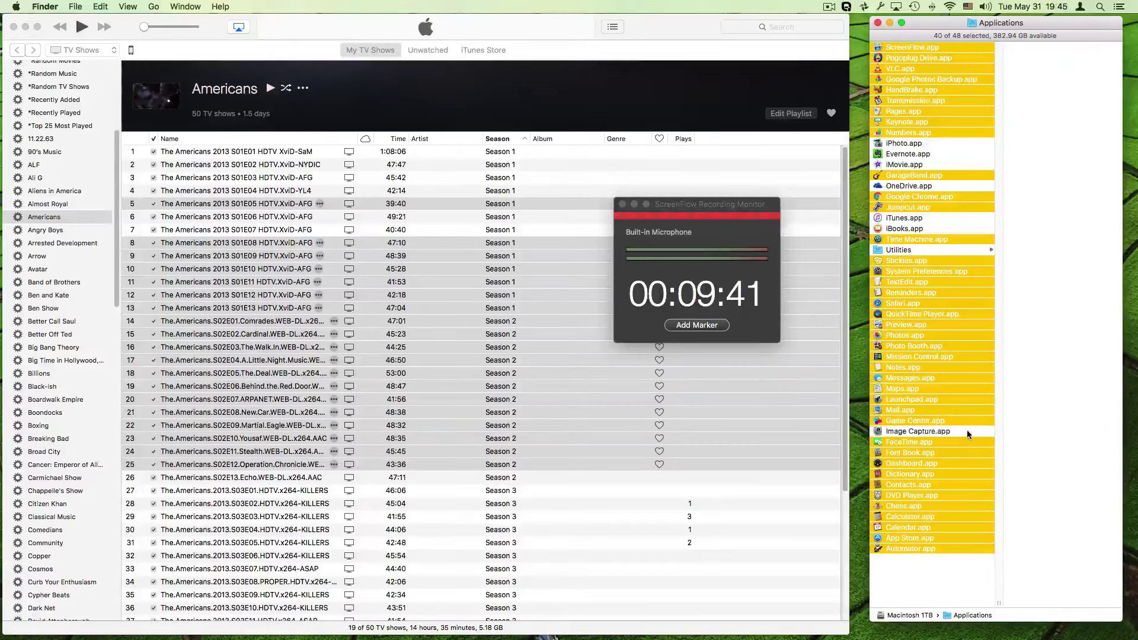
{"action": "left_click", "coordinate": [959, 536], "text": "super"}
{"action": "left_click", "coordinate": [959, 550], "text": "super"}
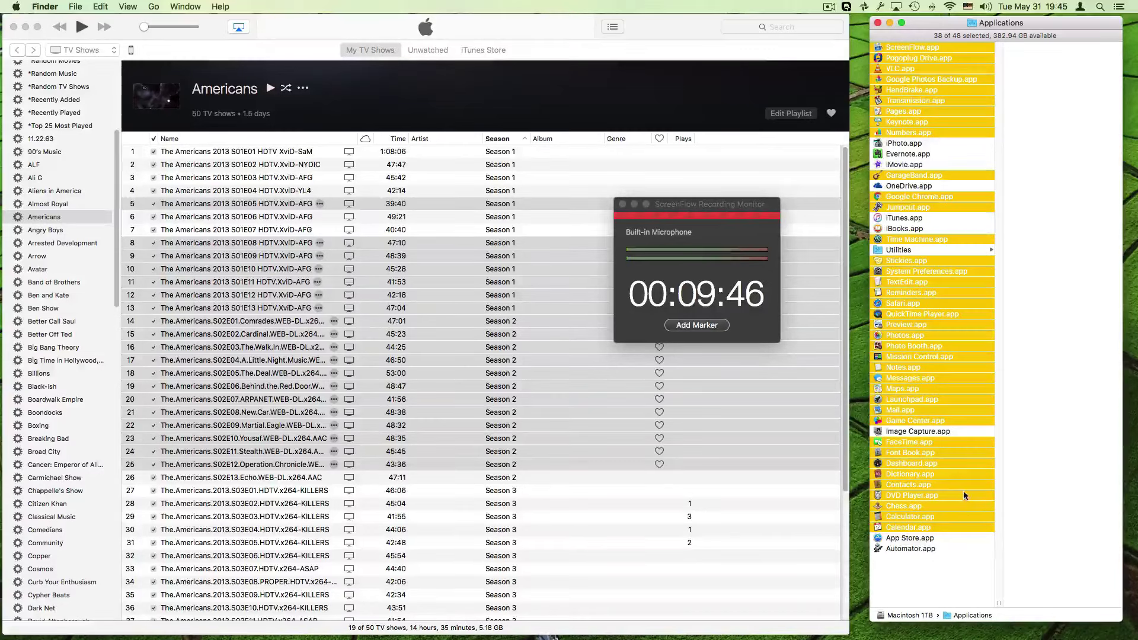
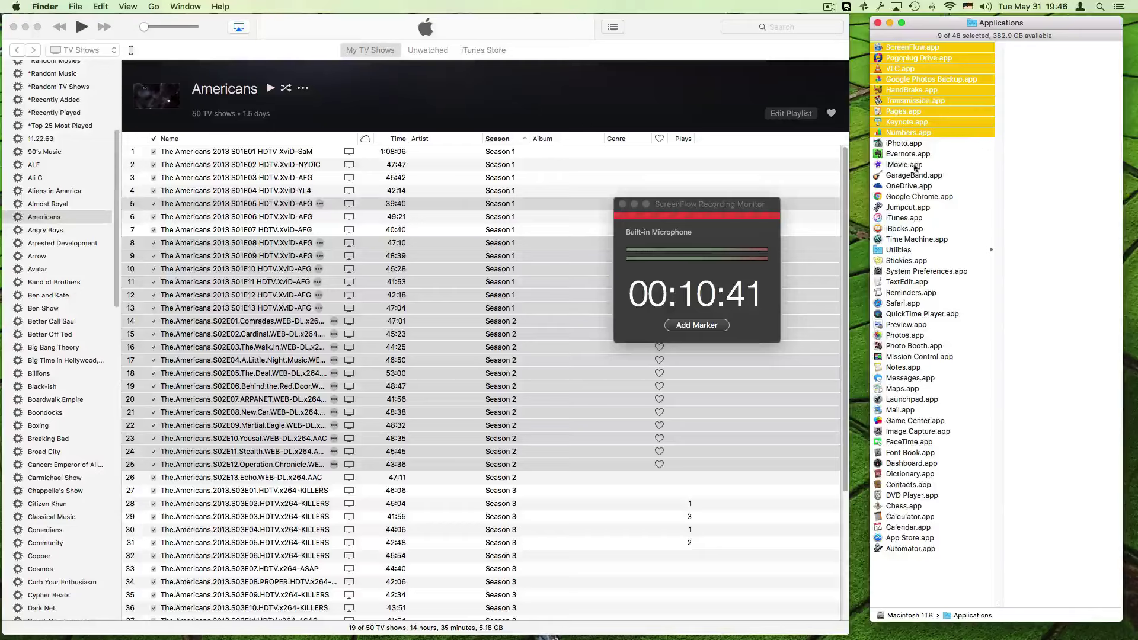
Add GarageBand, Google Chrome, Jumpcut, Time Machine, Stickies through Game Center, and FaceTime through Contacts to the selection in Applications
{"action": "left_click", "coordinate": [962, 178], "text": "super"}
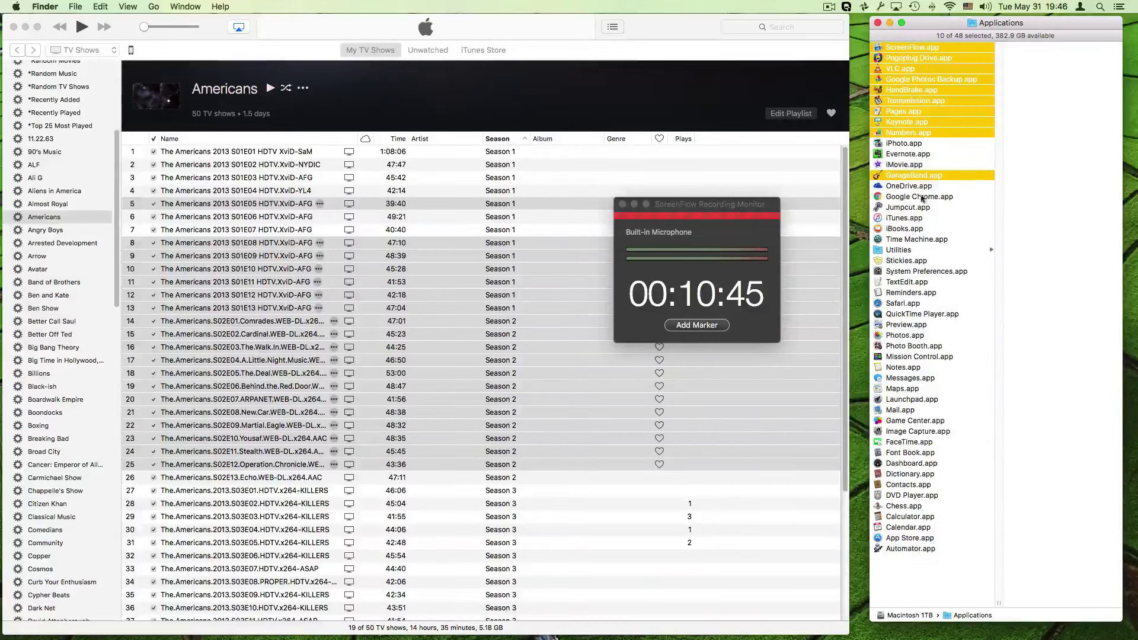
{"action": "left_click", "coordinate": [964, 198], "text": "super"}
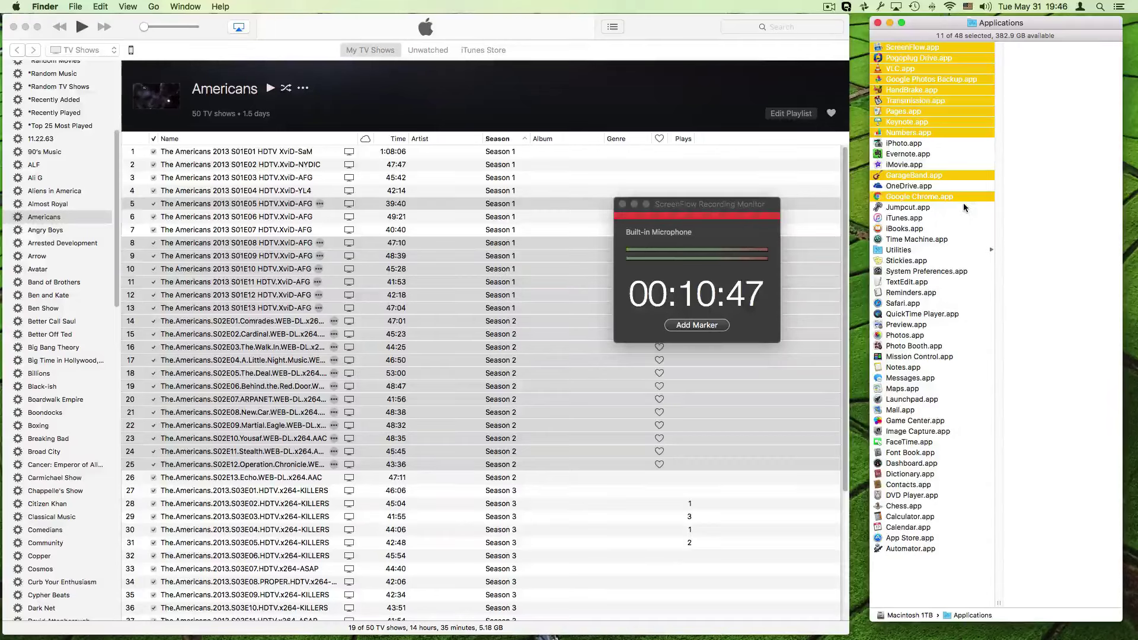
{"action": "left_click", "coordinate": [963, 208], "text": "super"}
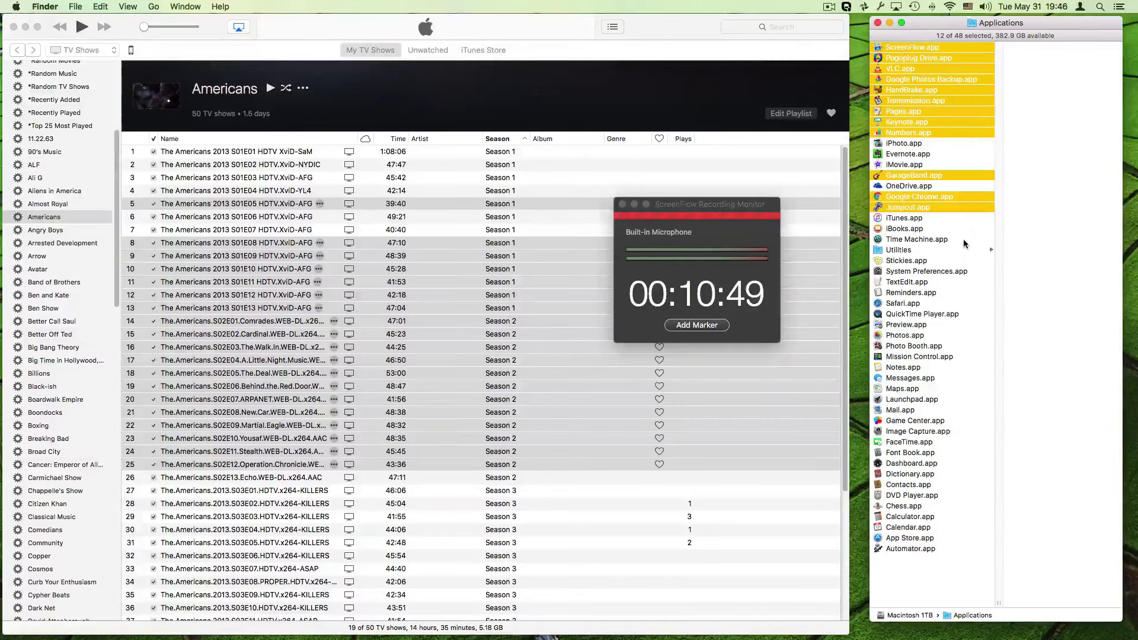
{"action": "left_click", "coordinate": [963, 240], "text": "super"}
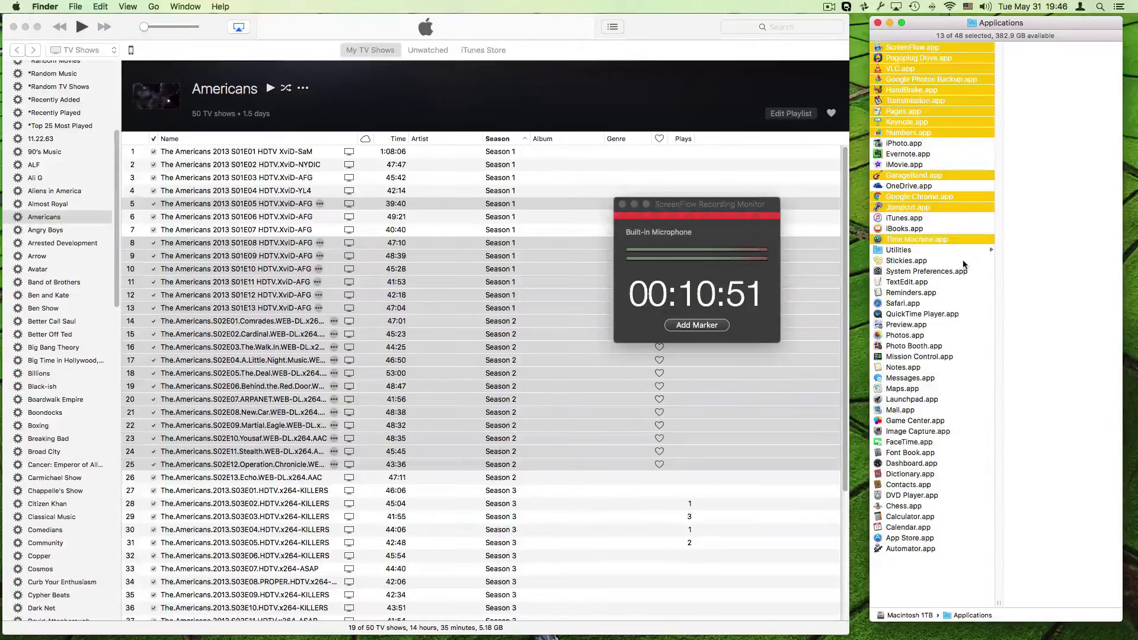
{"action": "left_click_drag", "start_coordinate": [964, 265], "coordinate": [956, 419]}
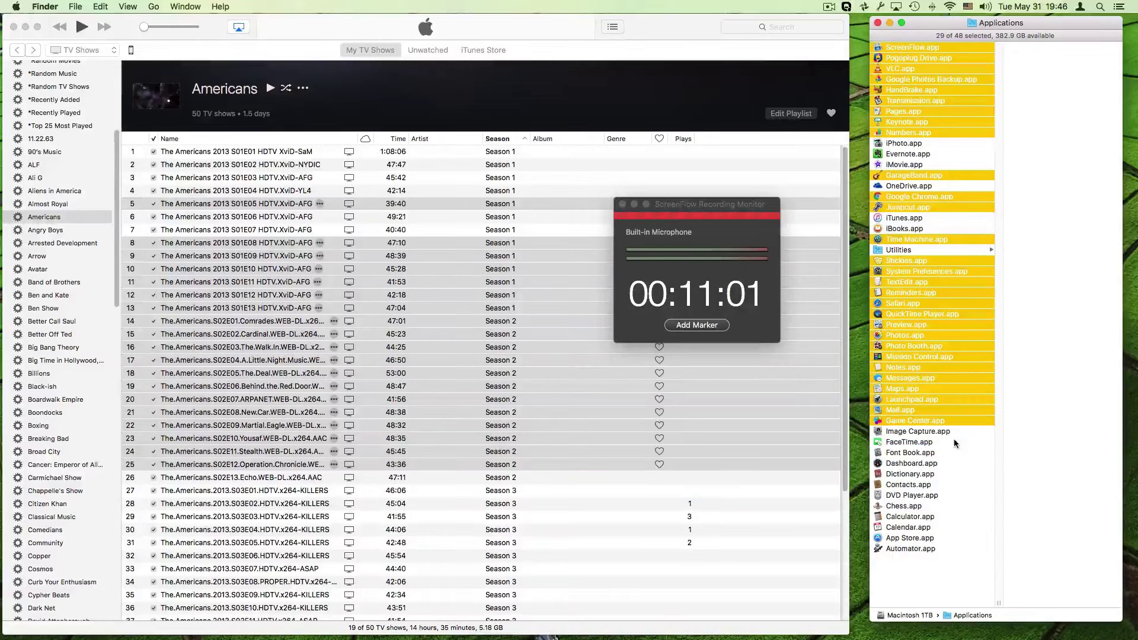
{"action": "left_click_drag", "start_coordinate": [954, 437], "coordinate": [950, 485]}
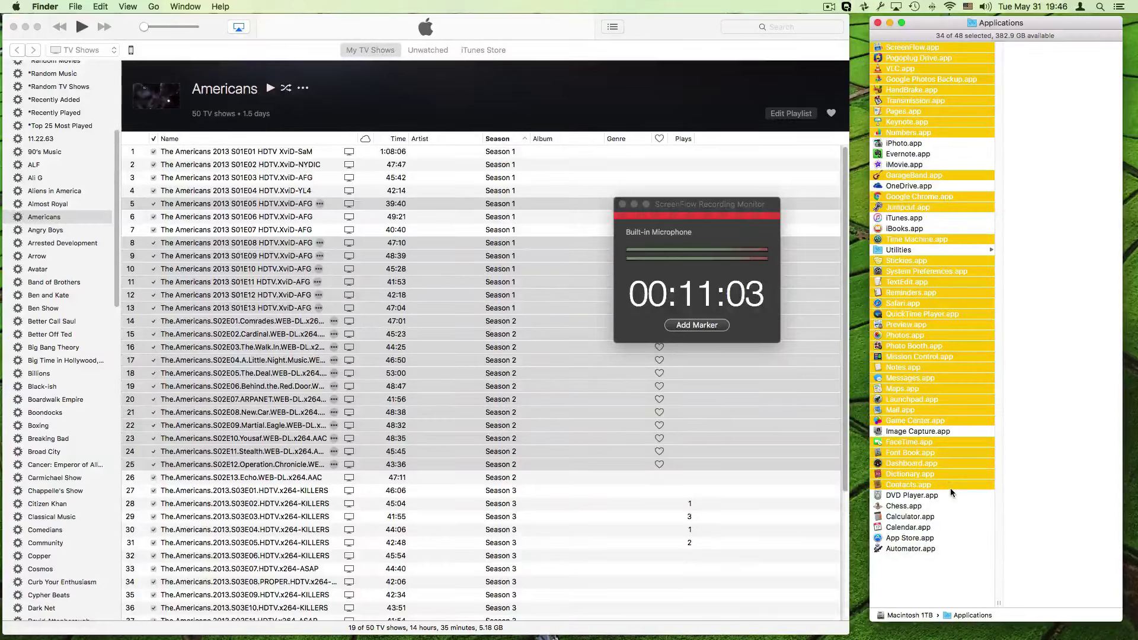
Clear the selection, select the range from iPhoto through iMovie, and add OneDrive and iTunes to it individually
{"action": "left_click", "coordinate": [946, 577]}
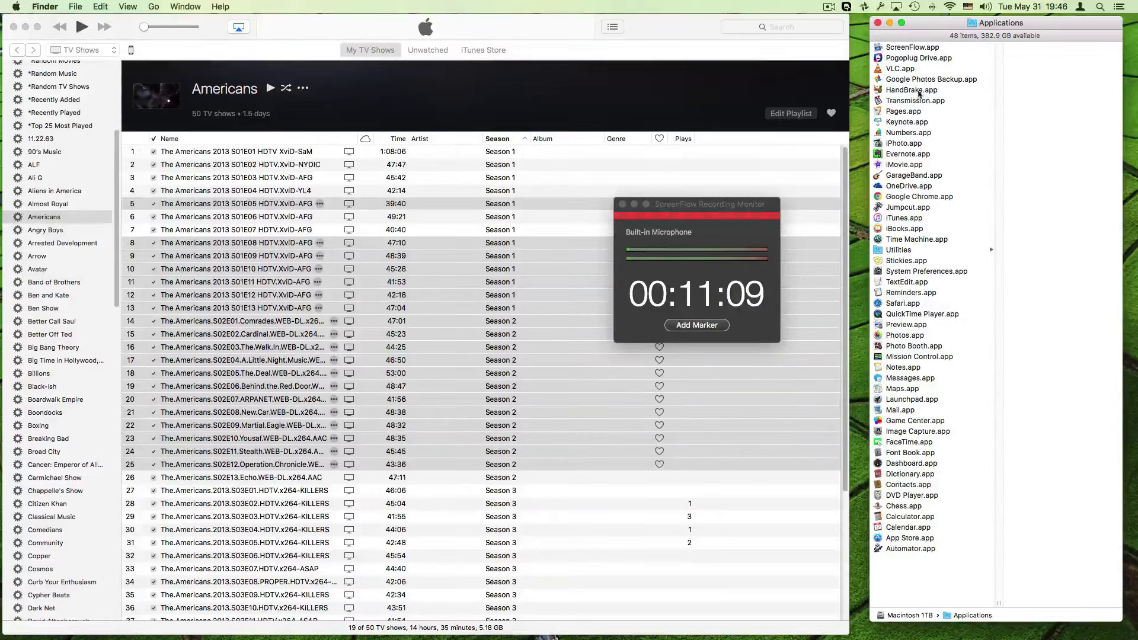
{"action": "left_click", "coordinate": [896, 144]}
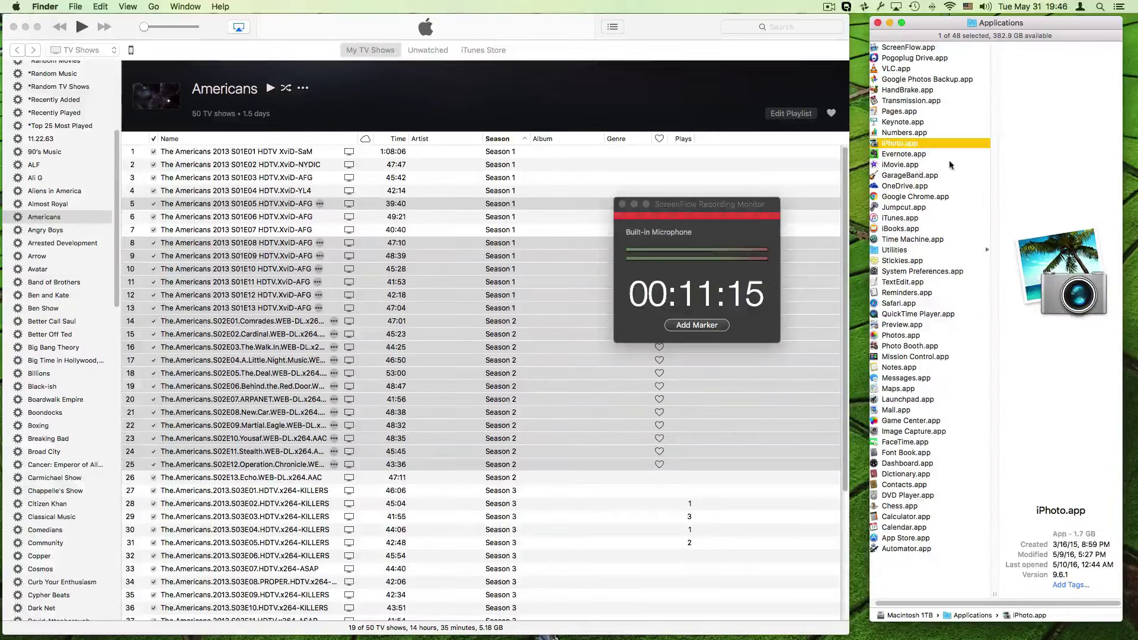
{"action": "left_click", "coordinate": [947, 165], "text": "shift"}
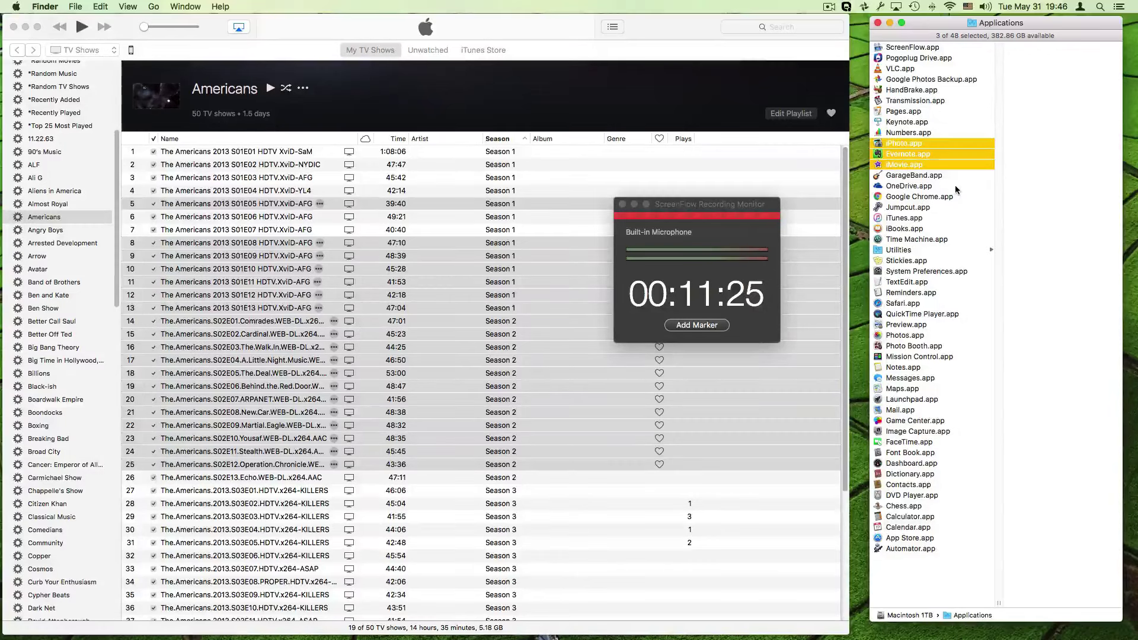
{"action": "left_click", "coordinate": [955, 185], "text": "super"}
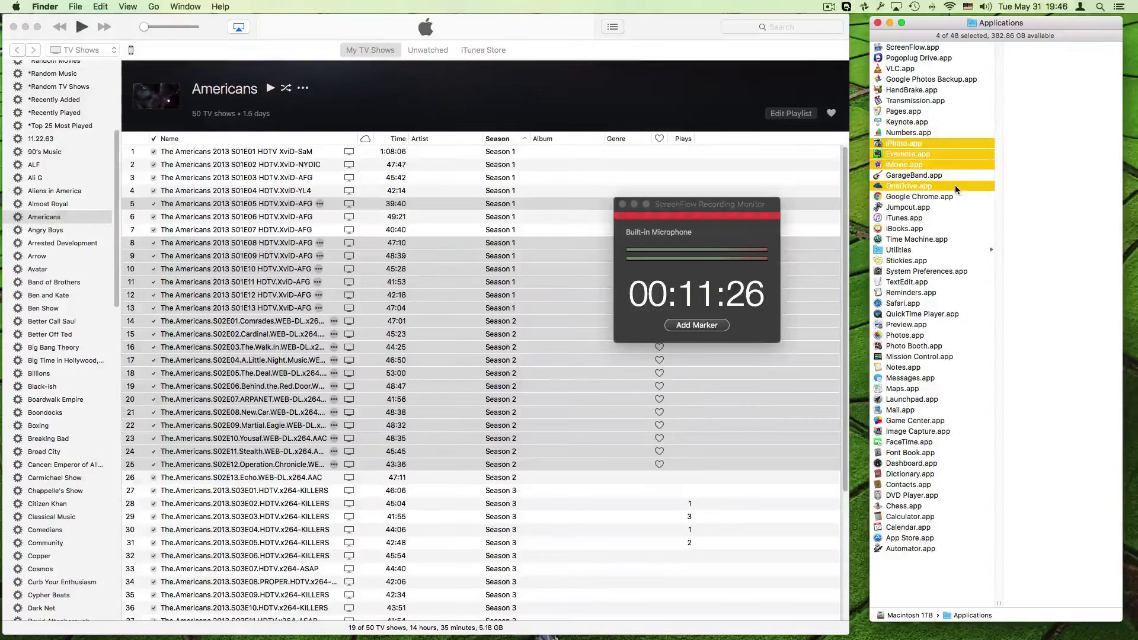
{"action": "left_click", "coordinate": [962, 219], "text": "super"}
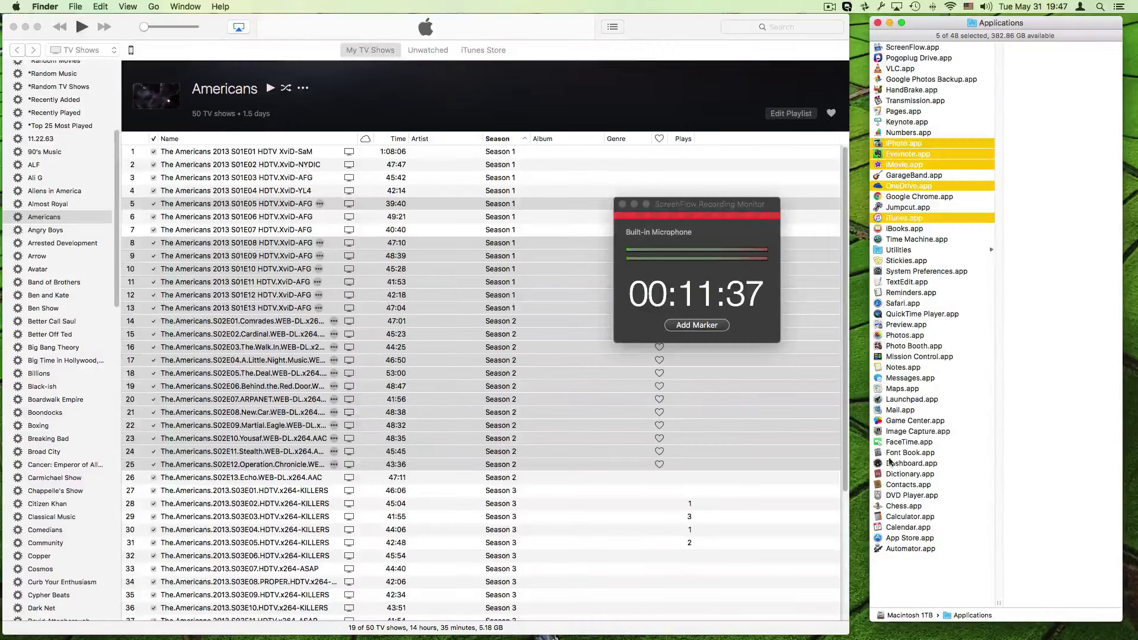
Extend the selection from iTunes through Image Capture, and add Dictionary, Chess and App Store individually
{"action": "left_click", "coordinate": [962, 430], "text": "shift"}
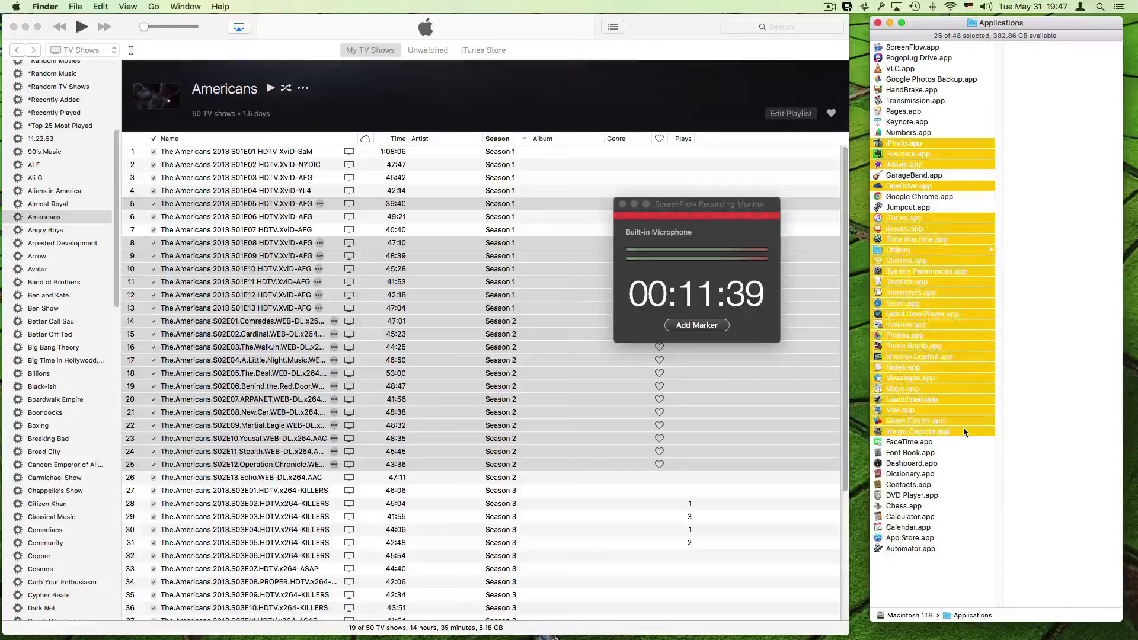
{"action": "left_click", "coordinate": [951, 472], "text": "super"}
{"action": "left_click", "coordinate": [950, 504], "text": "super"}
{"action": "left_click", "coordinate": [950, 539], "text": "super"}
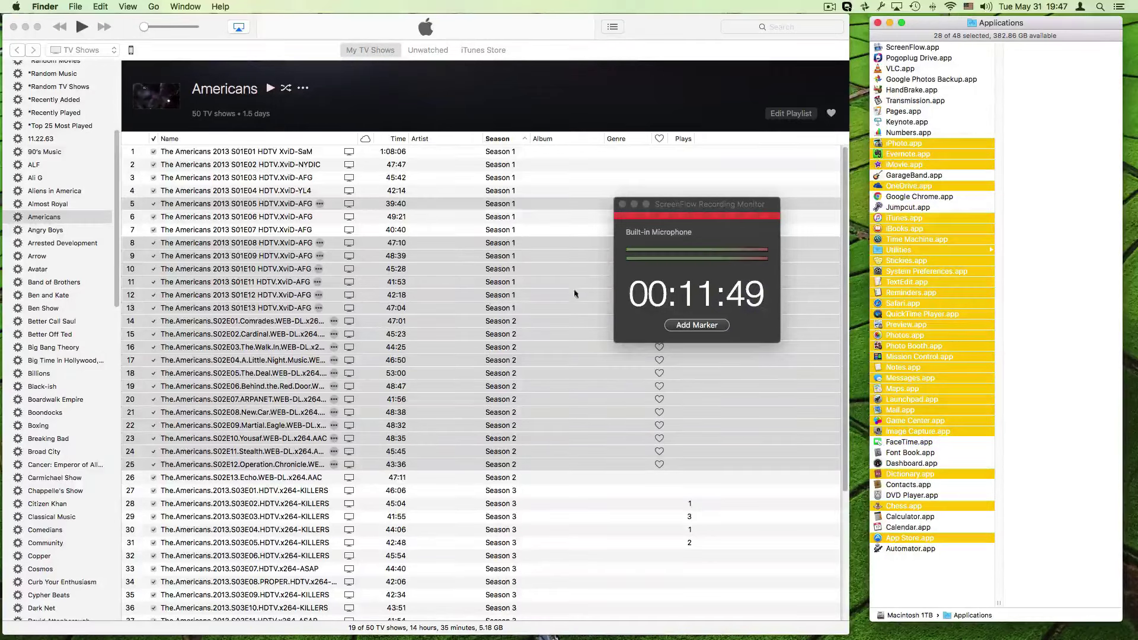
Switch to iTunes, try sweeping over episodes in the Americans playlist, and add S01E04 and S01E03 to the selection
{"action": "left_click", "coordinate": [282, 461]}
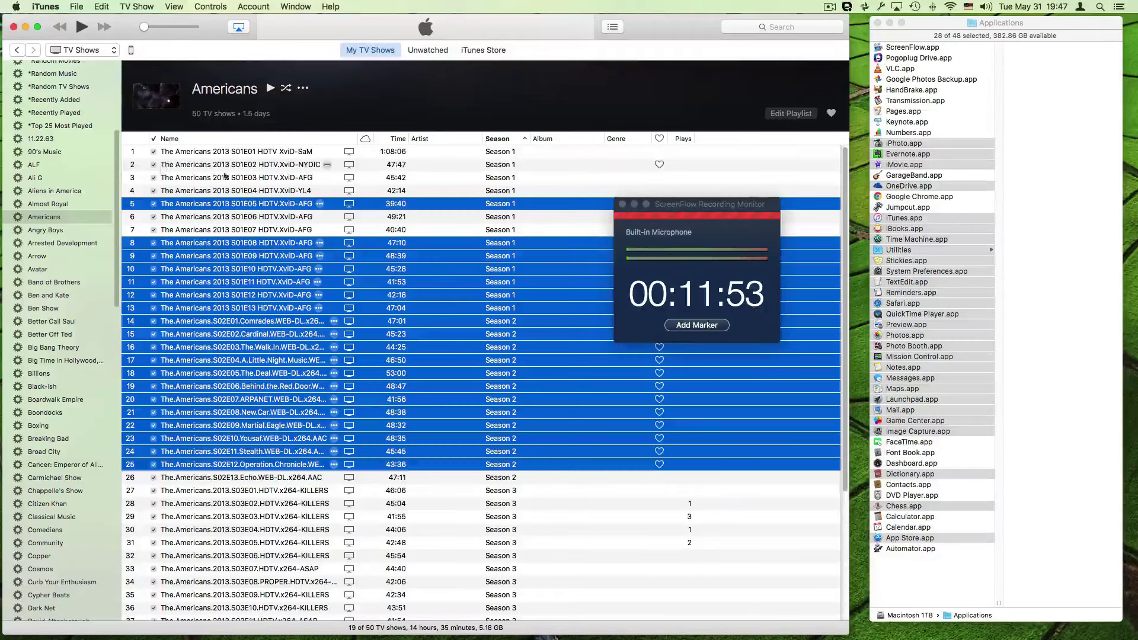
{"action": "left_click_drag", "start_coordinate": [330, 191], "coordinate": [306, 520]}
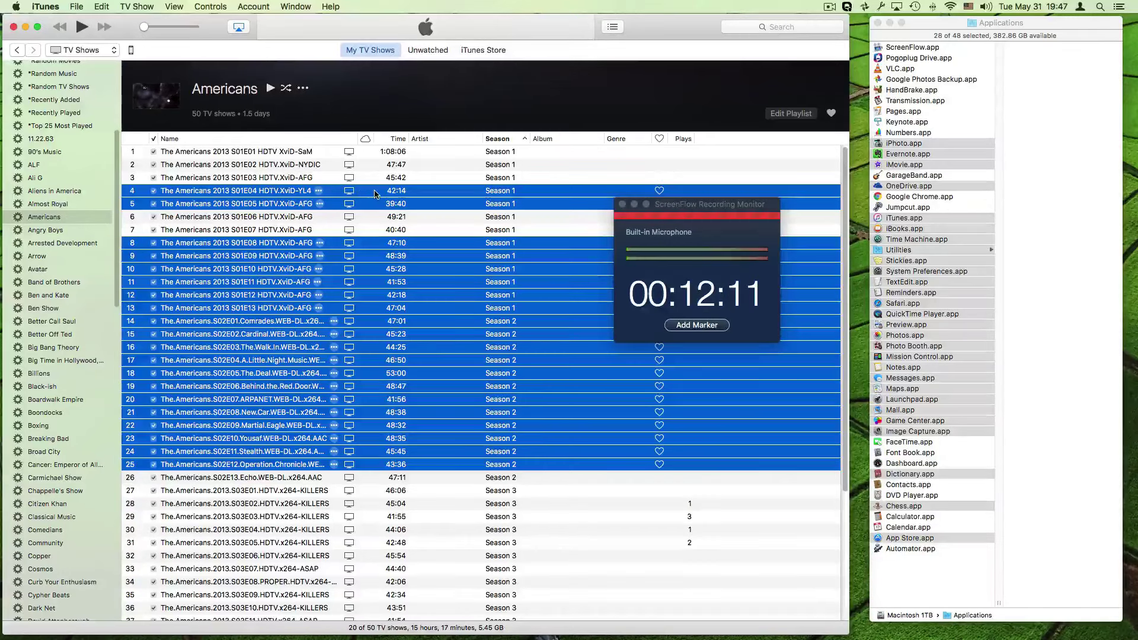
{"action": "left_click", "coordinate": [452, 179], "text": "super"}
{"action": "left_click_drag", "start_coordinate": [452, 201], "coordinate": [450, 273]}
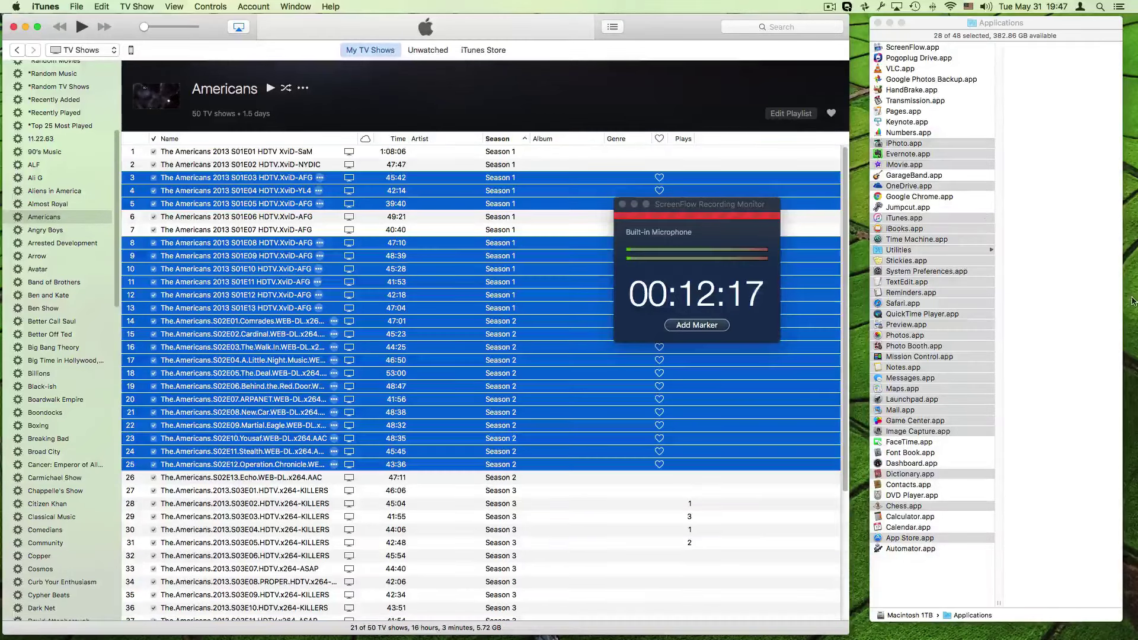
Switch back to Finder, invert the selection from Keynote through Automator by sweeping over that range, and add Transmission
{"action": "left_click", "coordinate": [1015, 166]}
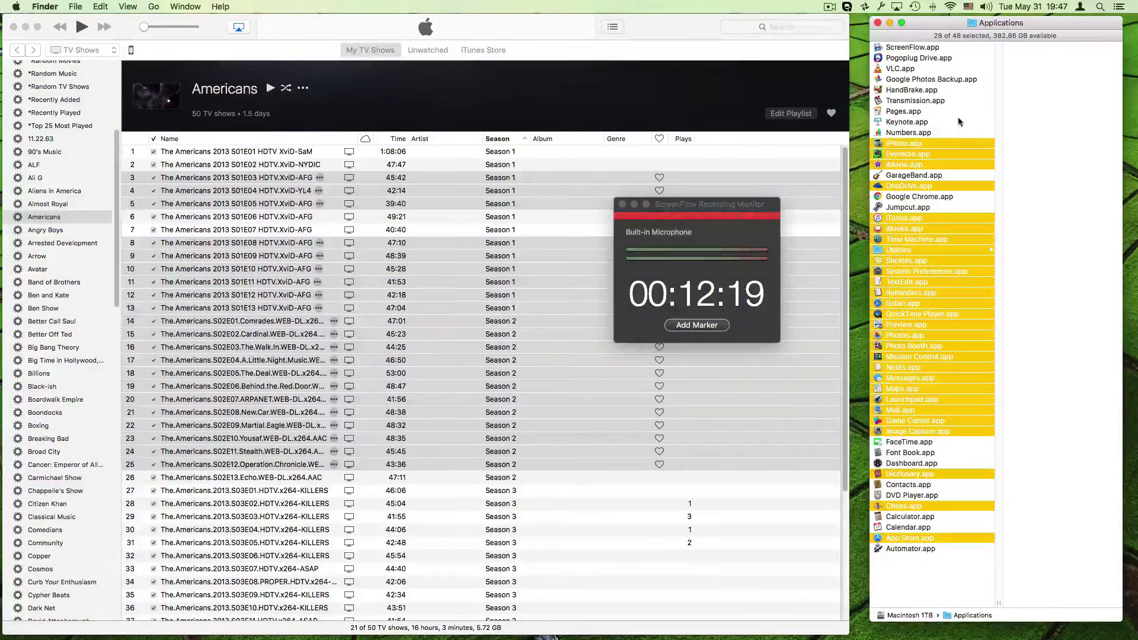
{"action": "left_click_drag", "start_coordinate": [960, 122], "coordinate": [979, 610]}
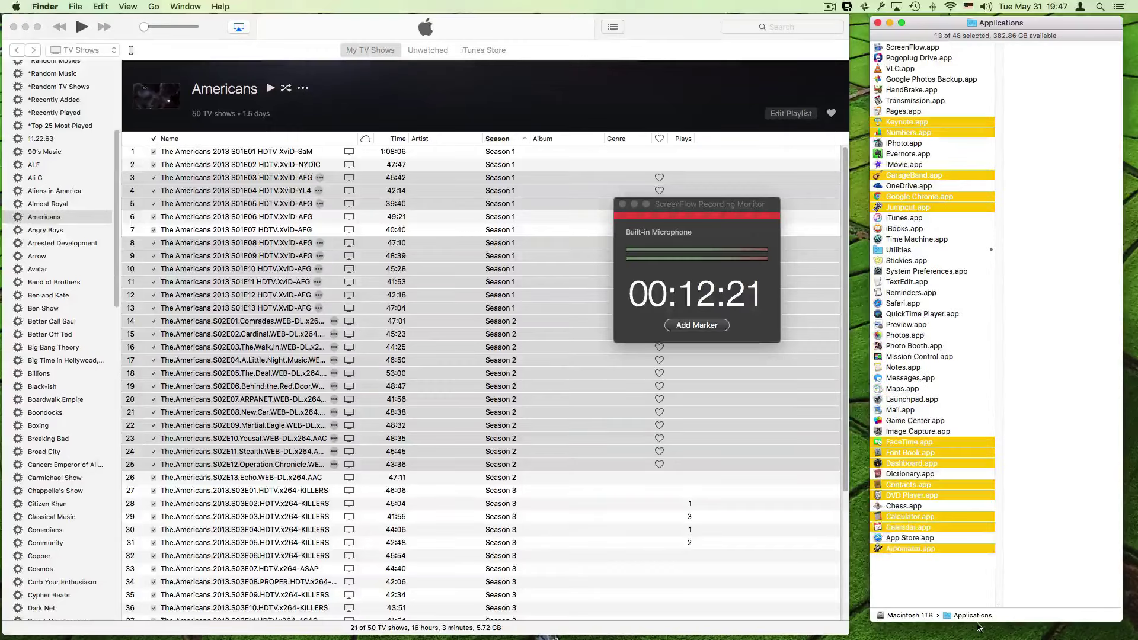
{"action": "left_click", "coordinate": [947, 102], "text": "super"}
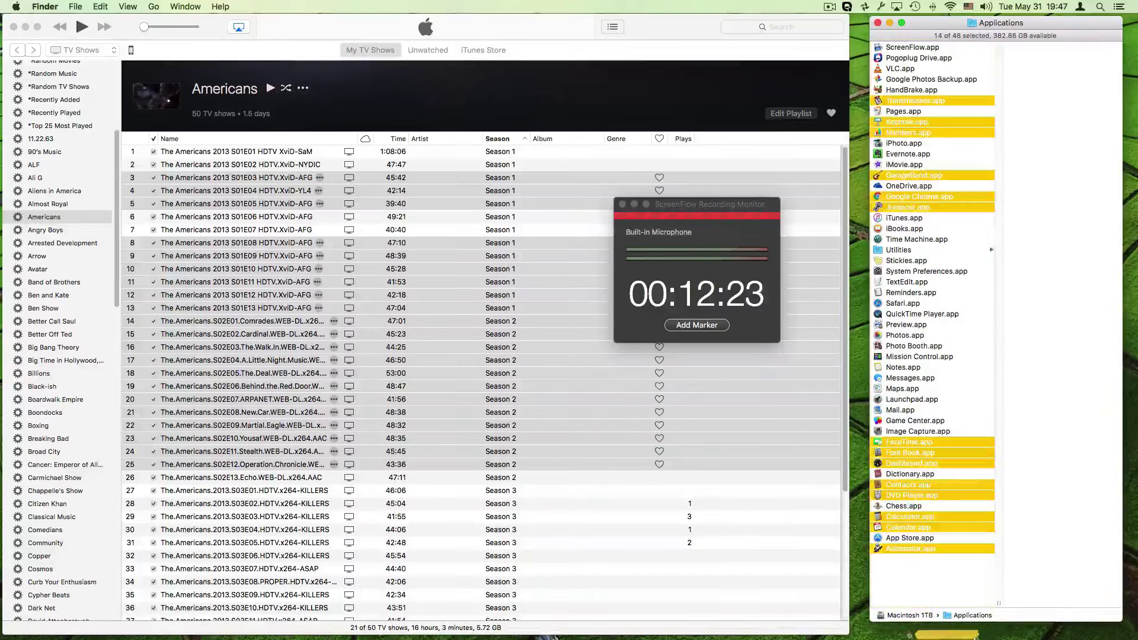
{"action": "mouse_move", "coordinate": [932, 637]}
{"action": "left_click_drag", "start_coordinate": [932, 638], "coordinate": [938, 619]}
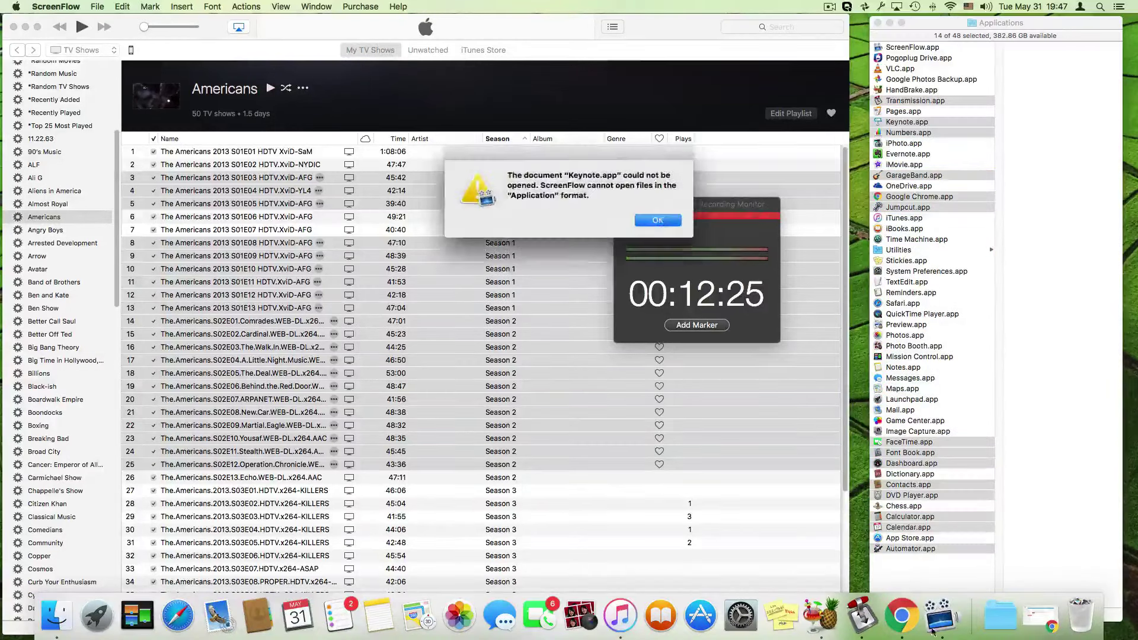
Dismiss each ScreenFlow alert about the application files it cannot open
{"action": "left_click", "coordinate": [652, 221]}
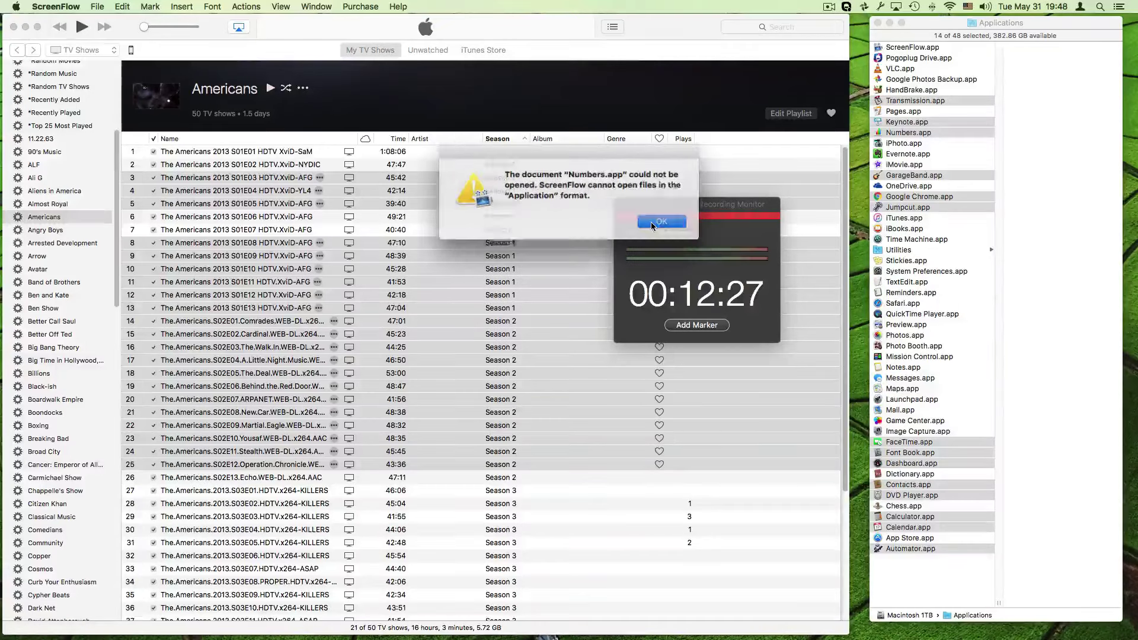
{"action": "left_click", "coordinate": [652, 221]}
{"action": "left_click", "coordinate": [652, 220]}
{"action": "left_click", "coordinate": [652, 221]}
{"action": "left_click", "coordinate": [651, 222]}
{"action": "left_click", "coordinate": [652, 222]}
{"action": "left_click", "coordinate": [651, 221]}
{"action": "left_click", "coordinate": [651, 221]}
{"action": "left_click", "coordinate": [652, 221]}
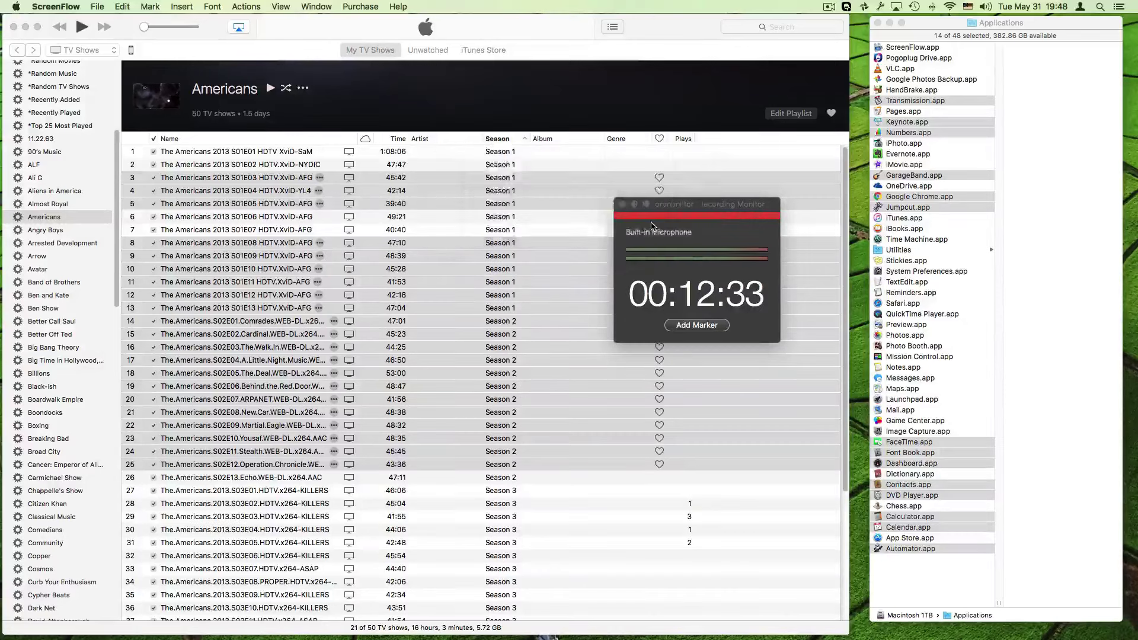
{"action": "left_click", "coordinate": [651, 222]}
{"action": "left_click", "coordinate": [652, 221]}
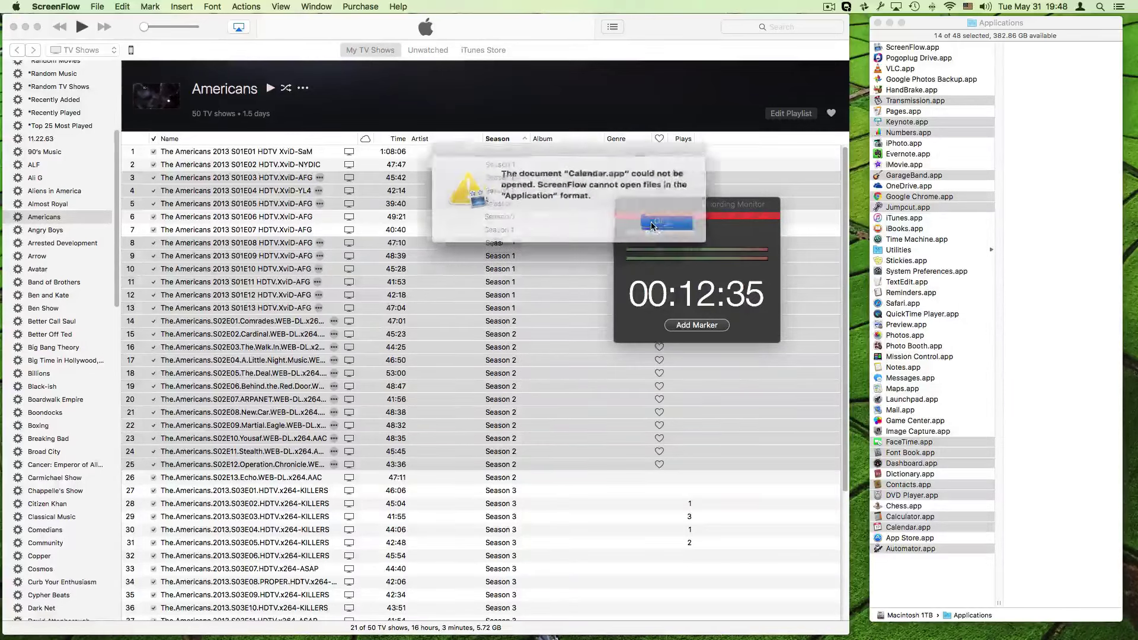
{"action": "left_click", "coordinate": [651, 221]}
{"action": "left_click", "coordinate": [651, 222]}
{"action": "left_click", "coordinate": [652, 221]}
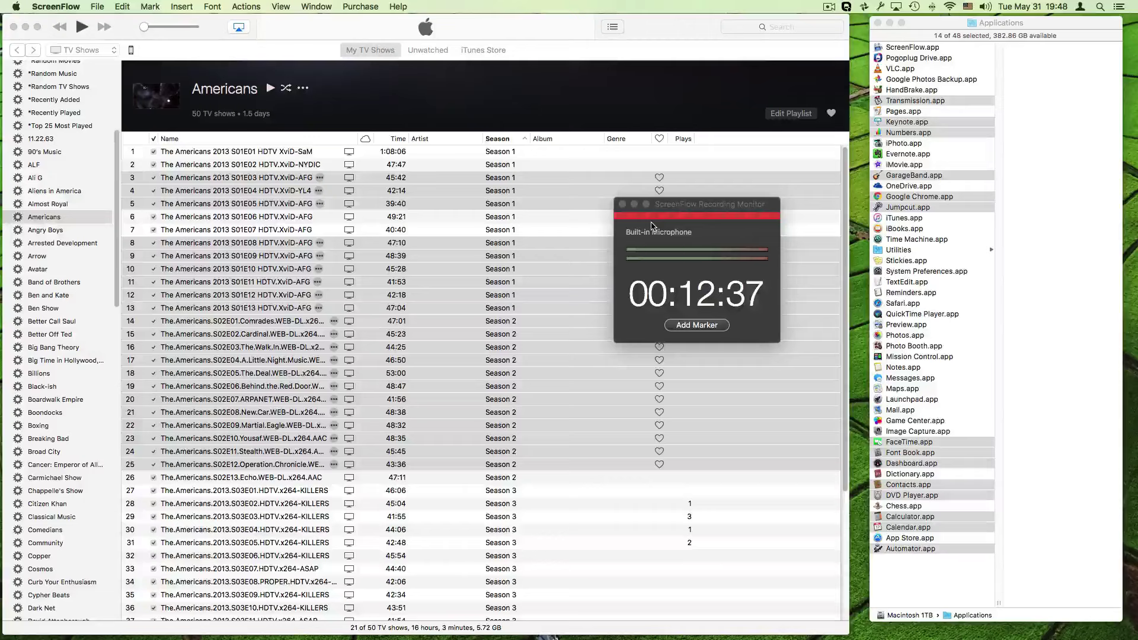